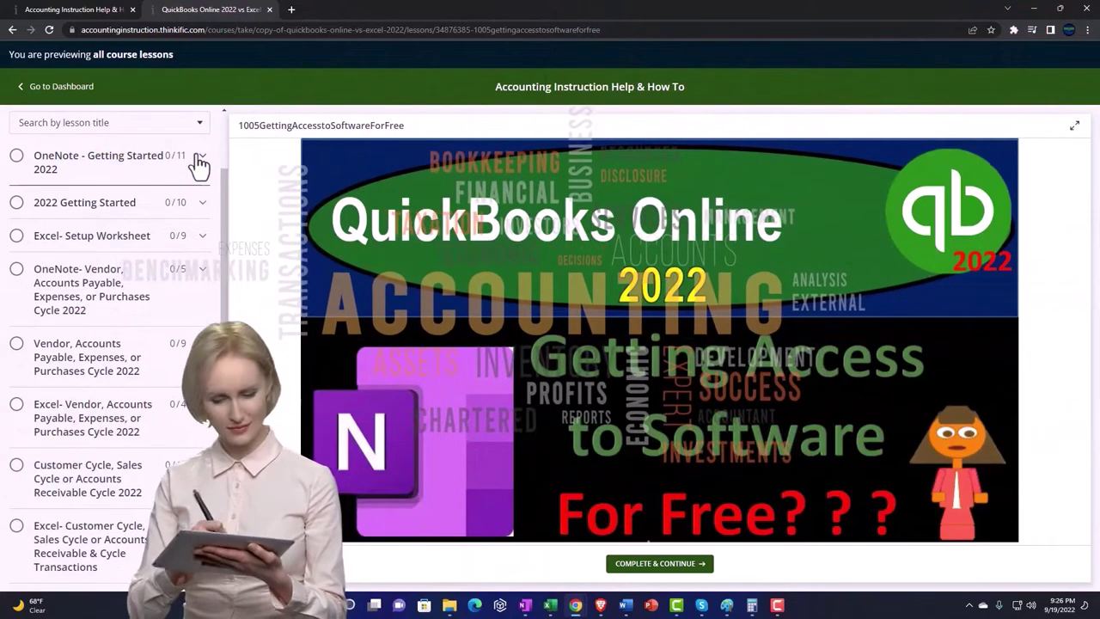
pyautogui.click(199, 161)
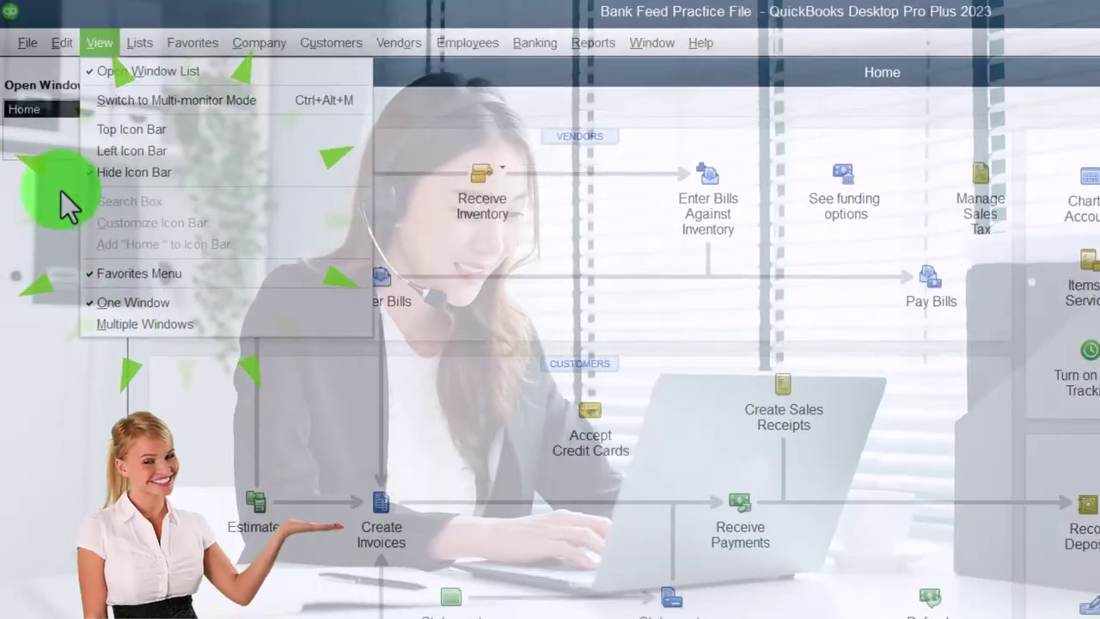
pyautogui.click(59, 203)
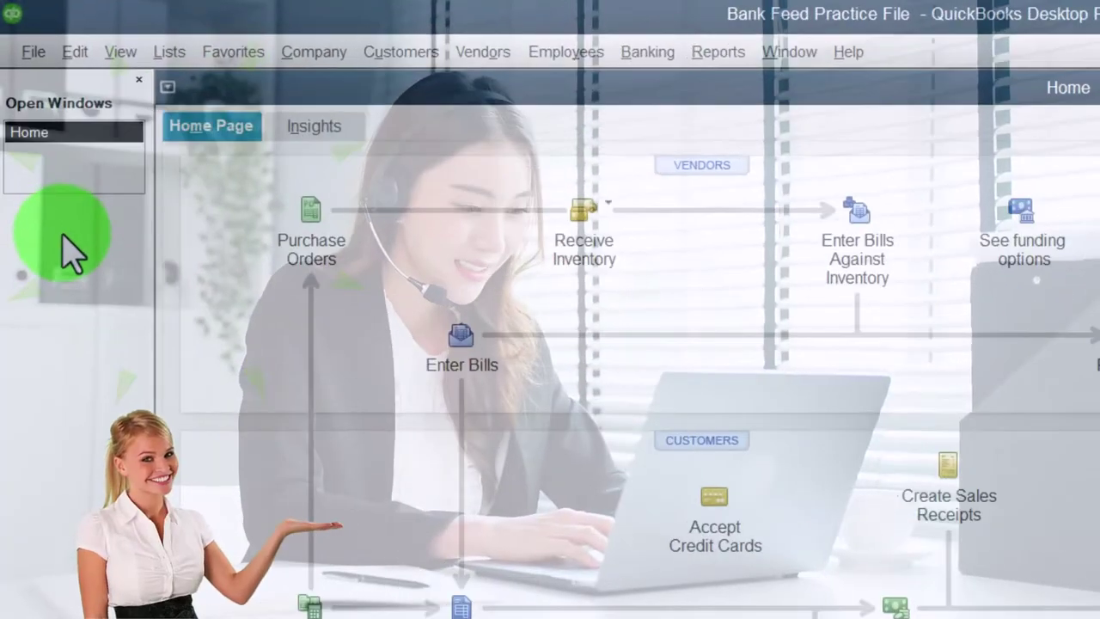
# Step: Open the standard Profit & Loss report and set its date range from 12/31/2002 to 01/01/2023
pyautogui.click(731, 53)
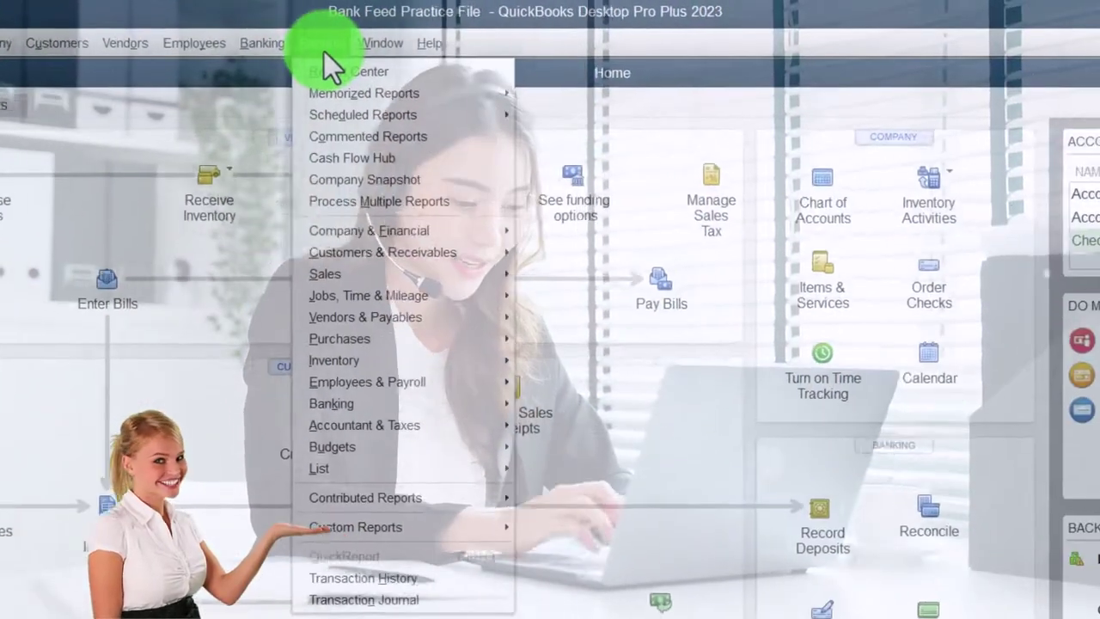
pyautogui.moveTo(404, 227)
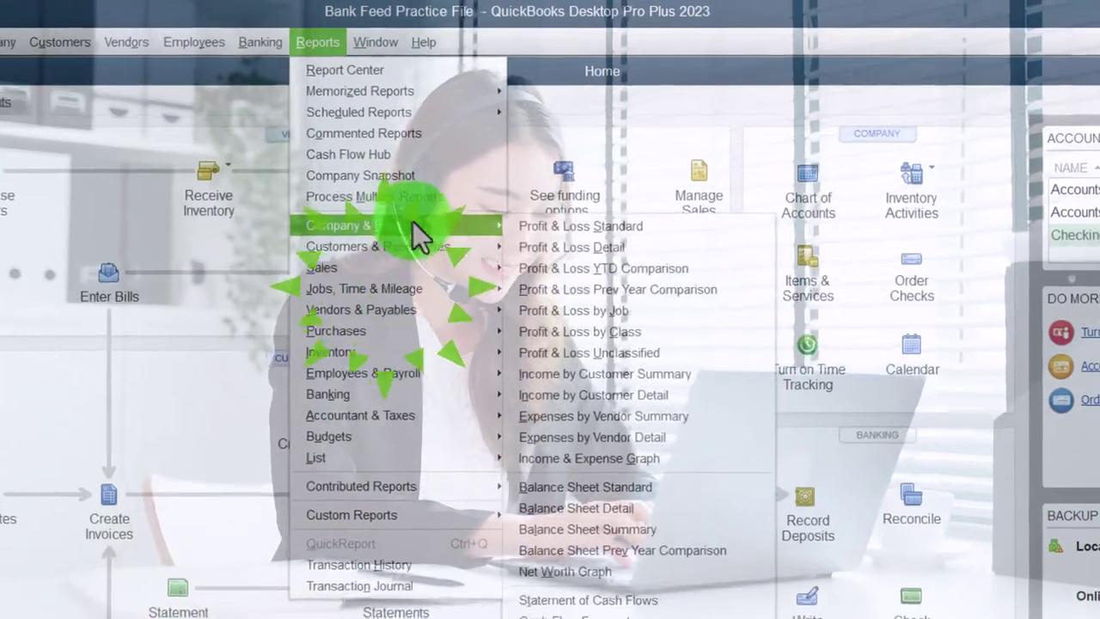
pyautogui.click(543, 216)
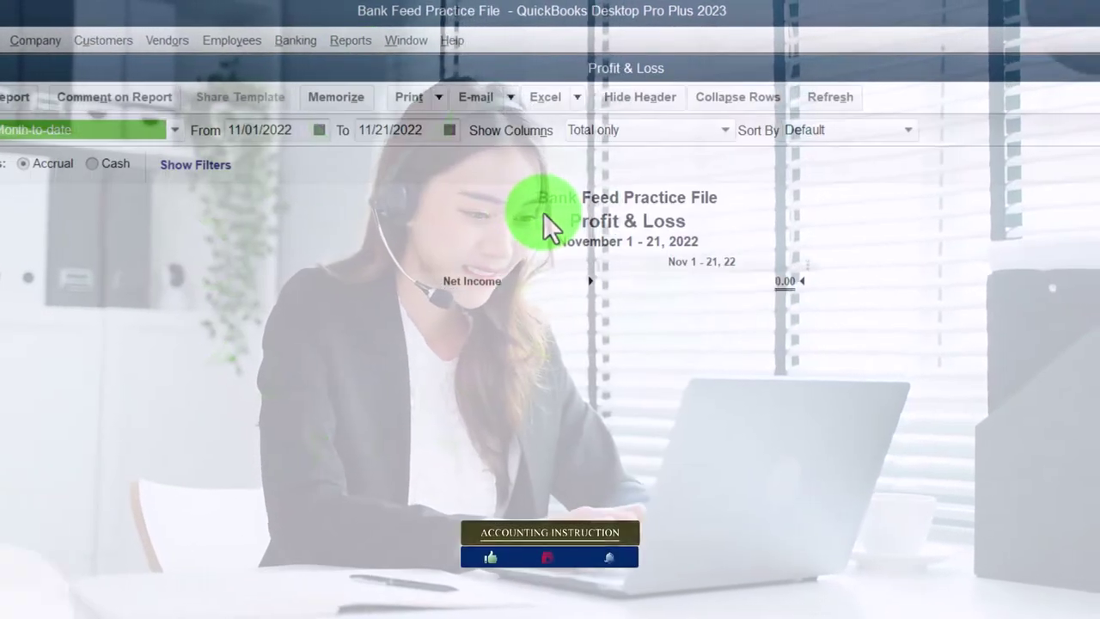
pyautogui.write('0')
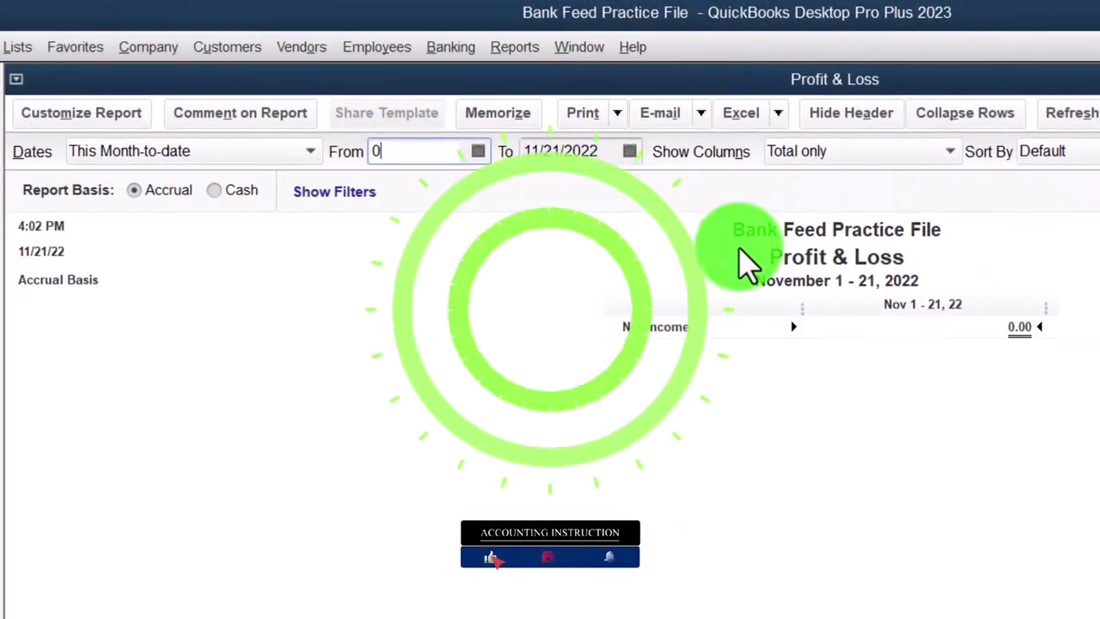
pyautogui.write('101')
pyautogui.write('12312')
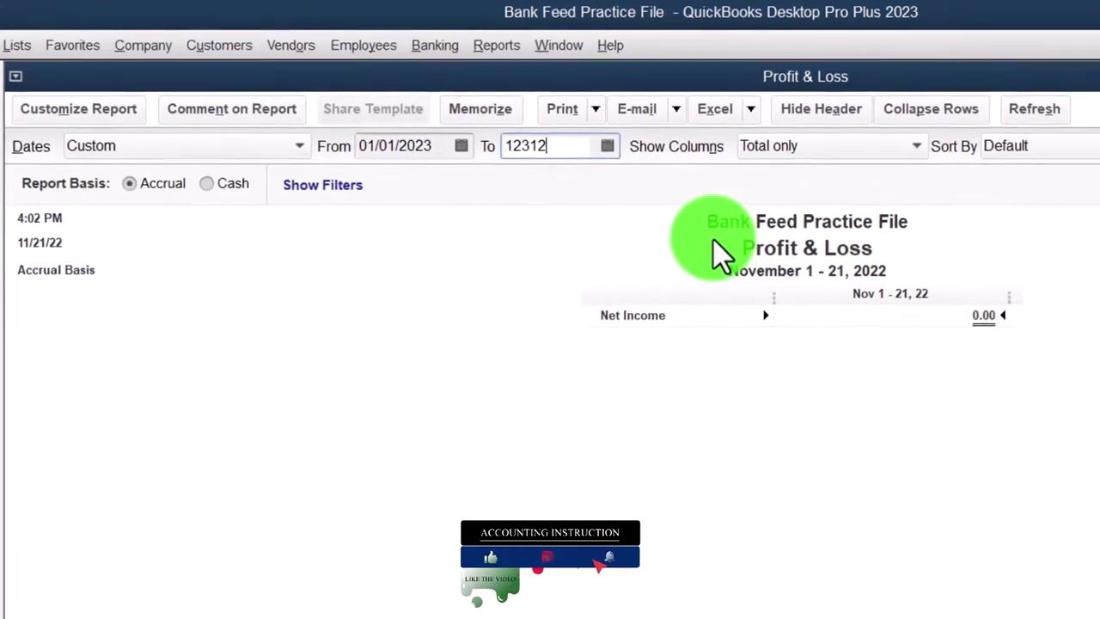
pyautogui.press('Tab')
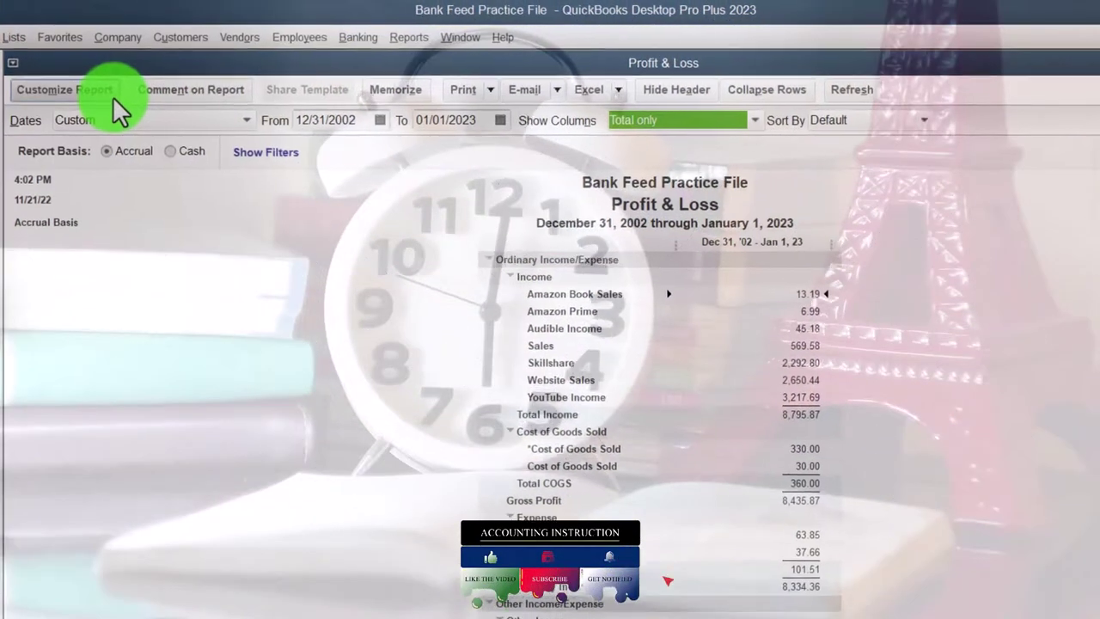
# Step: Enlarge the column label font of the Profit & Loss report and apply the change to all related fonts
pyautogui.click(112, 95)
pyautogui.click(659, 43)
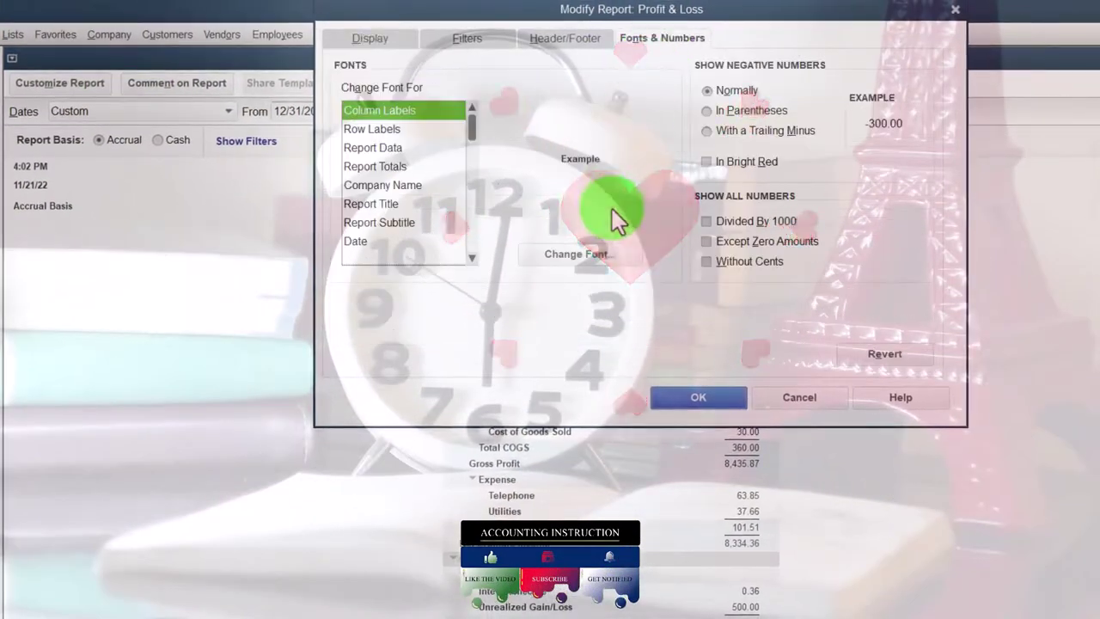
pyautogui.click(604, 256)
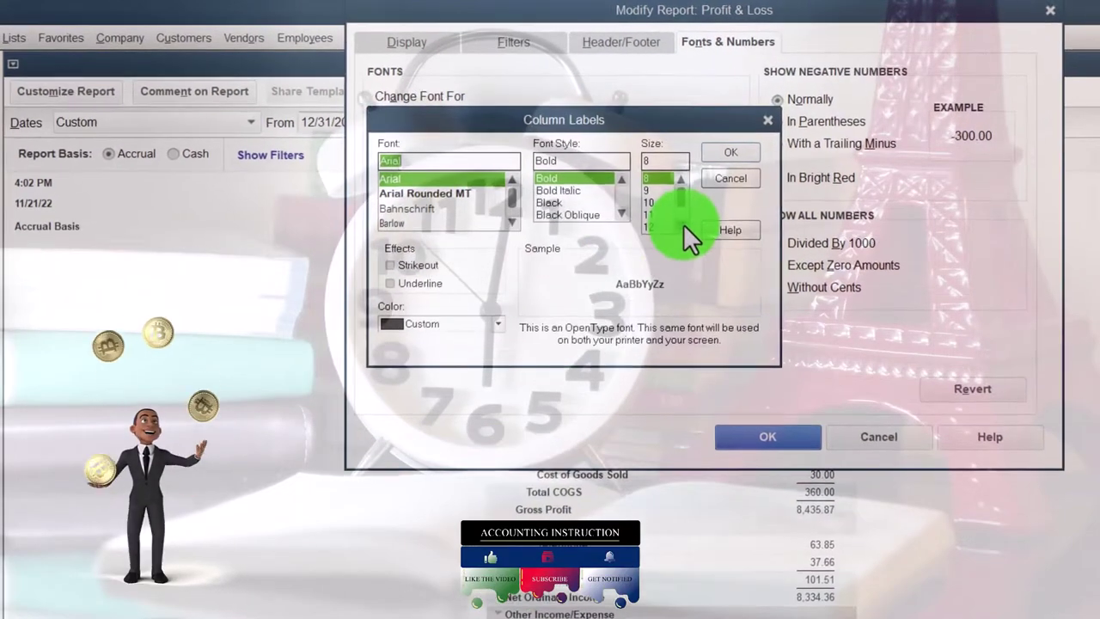
pyautogui.click(619, 212)
pyautogui.click(710, 154)
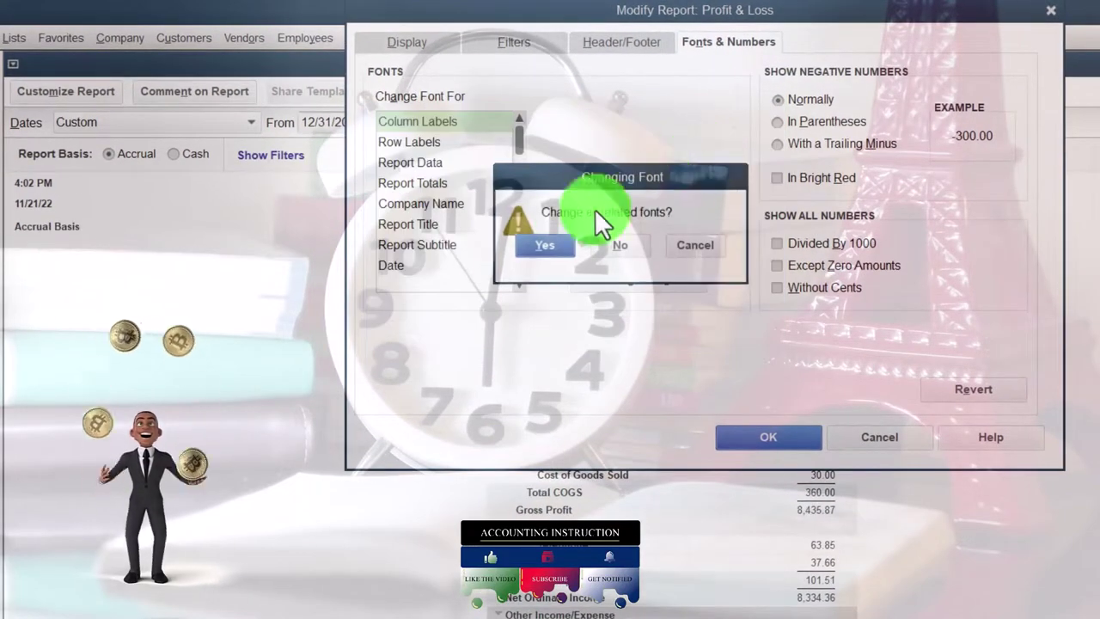
pyautogui.click(540, 248)
pyautogui.click(769, 442)
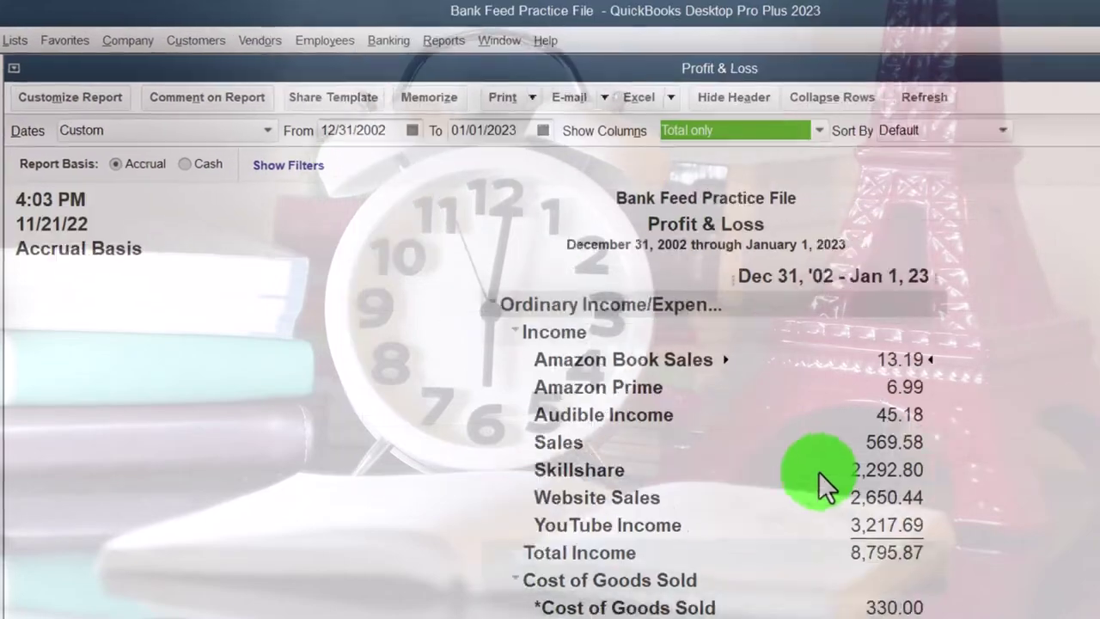
# Step: Open the standard Balance Sheet report and set the end of its date range to 12/31/2022
pyautogui.click(412, 37)
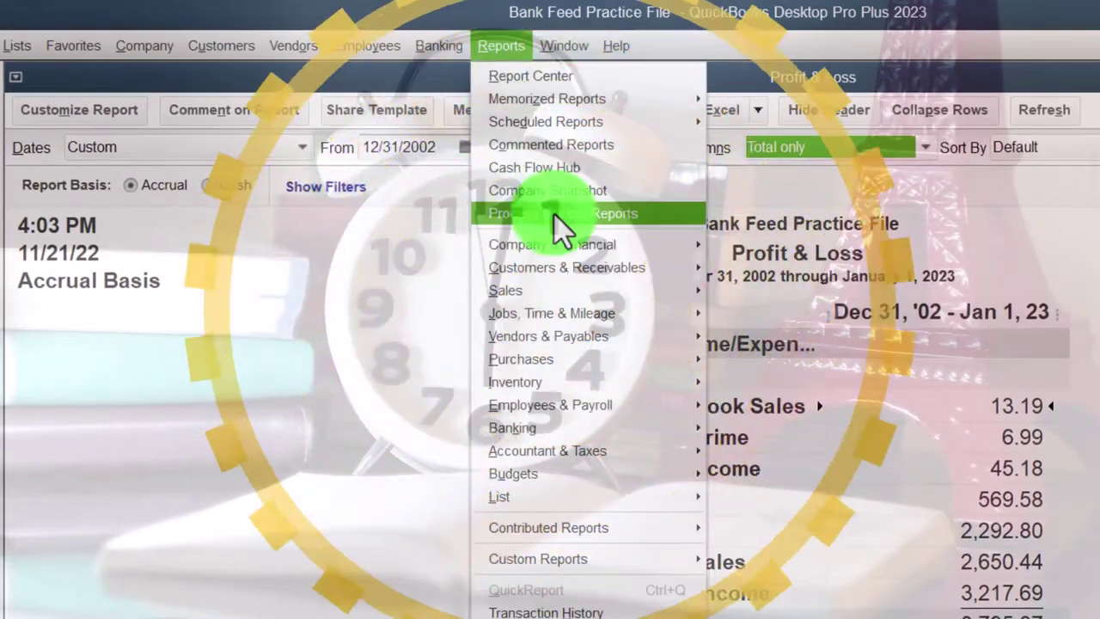
pyautogui.moveTo(645, 245)
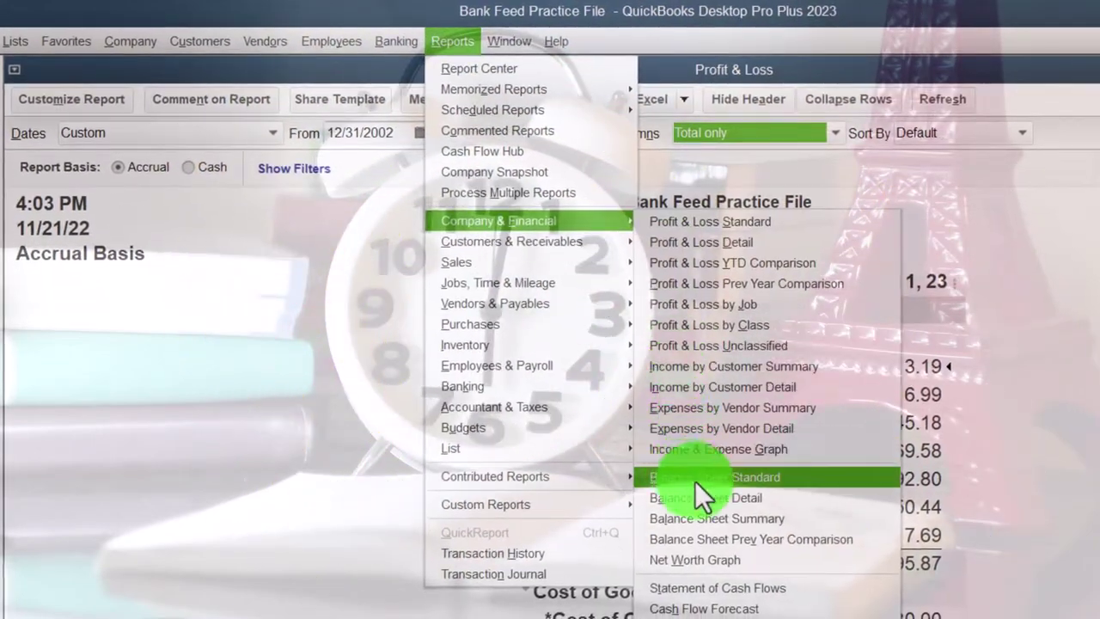
pyautogui.click(817, 486)
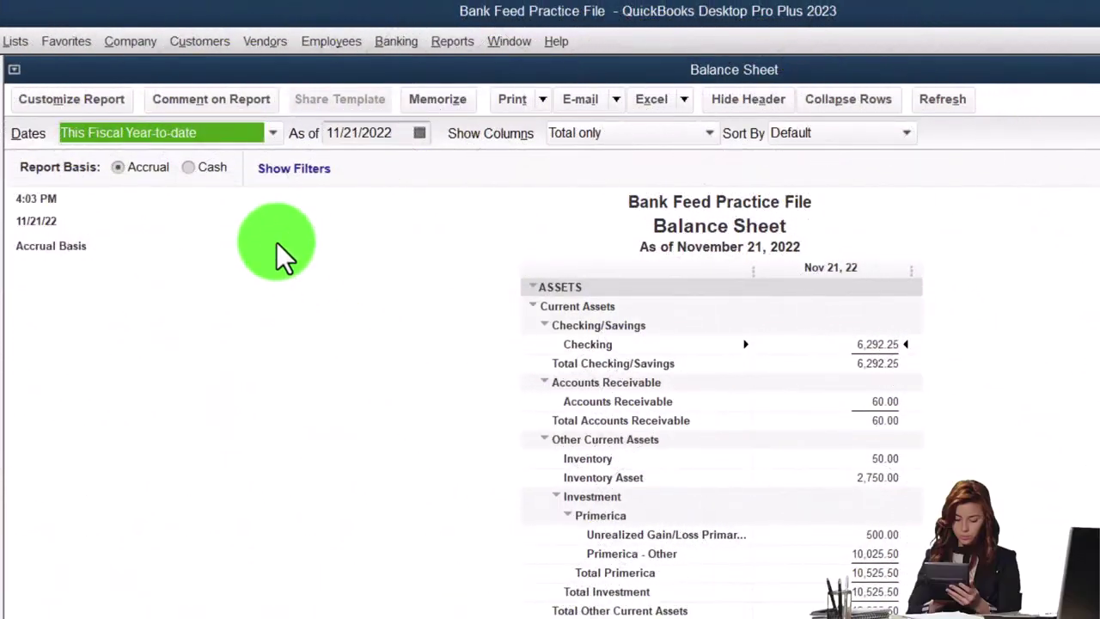
pyautogui.click(117, 103)
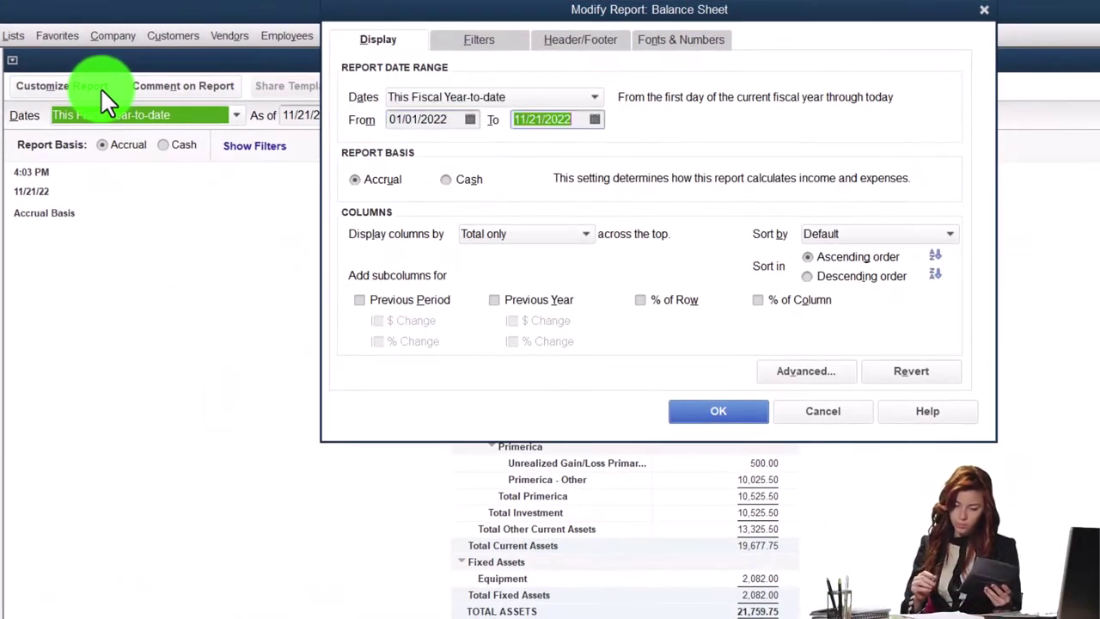
pyautogui.write('12/31/2022')
pyautogui.press('Tab')
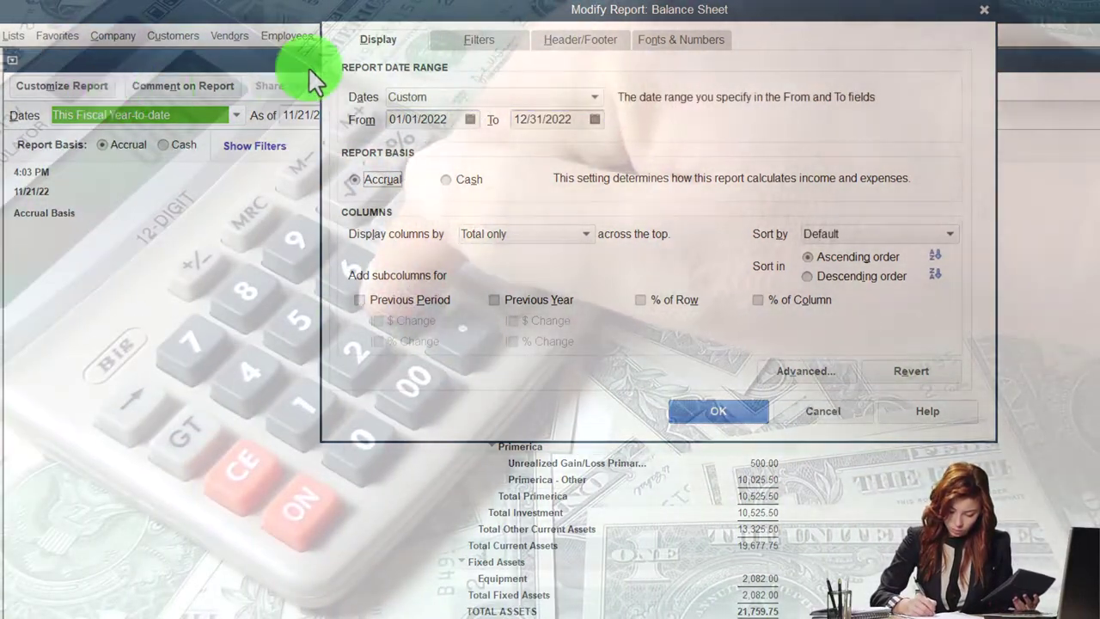
# Step: Set the Balance Sheet's column label font size to 14 and apply the change to all related fonts
pyautogui.click(692, 45)
pyautogui.click(673, 288)
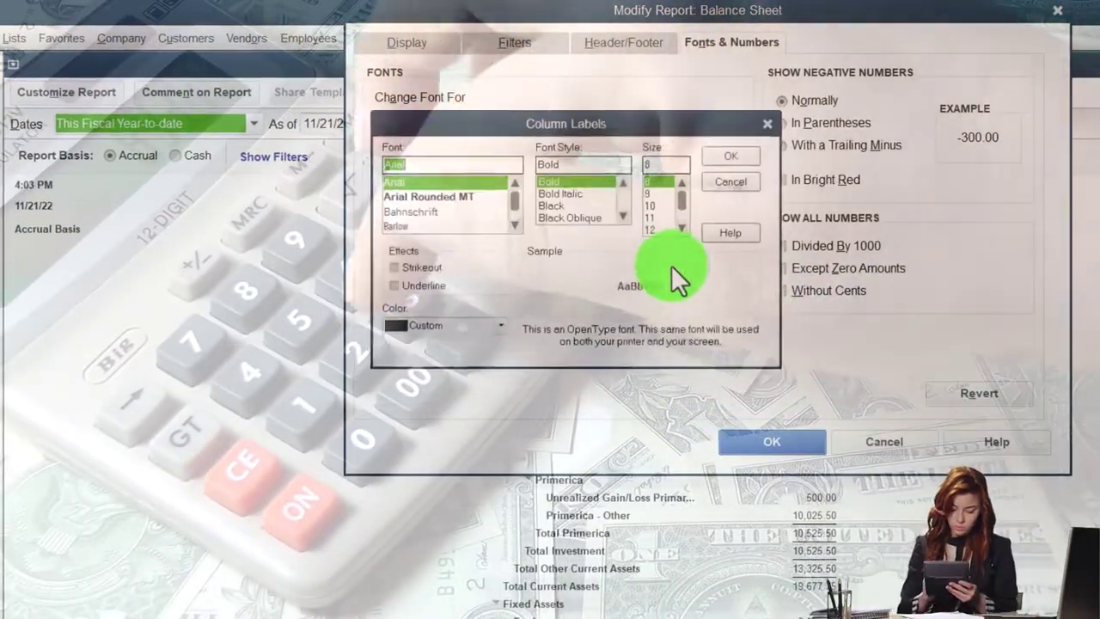
pyautogui.click(681, 228)
pyautogui.click(653, 229)
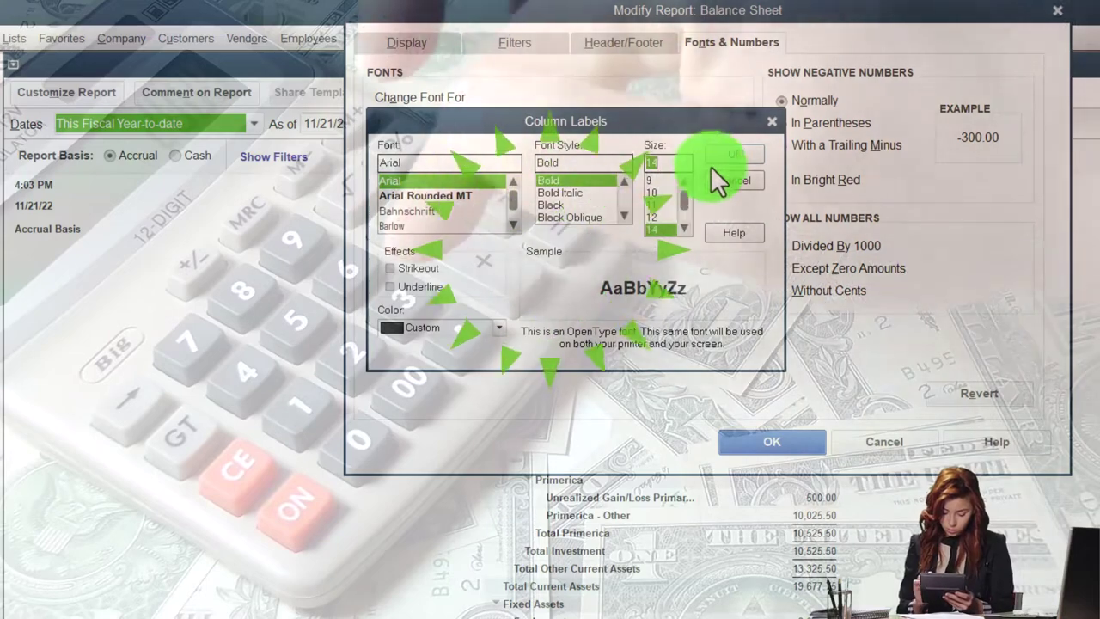
pyautogui.click(724, 156)
pyautogui.click(563, 246)
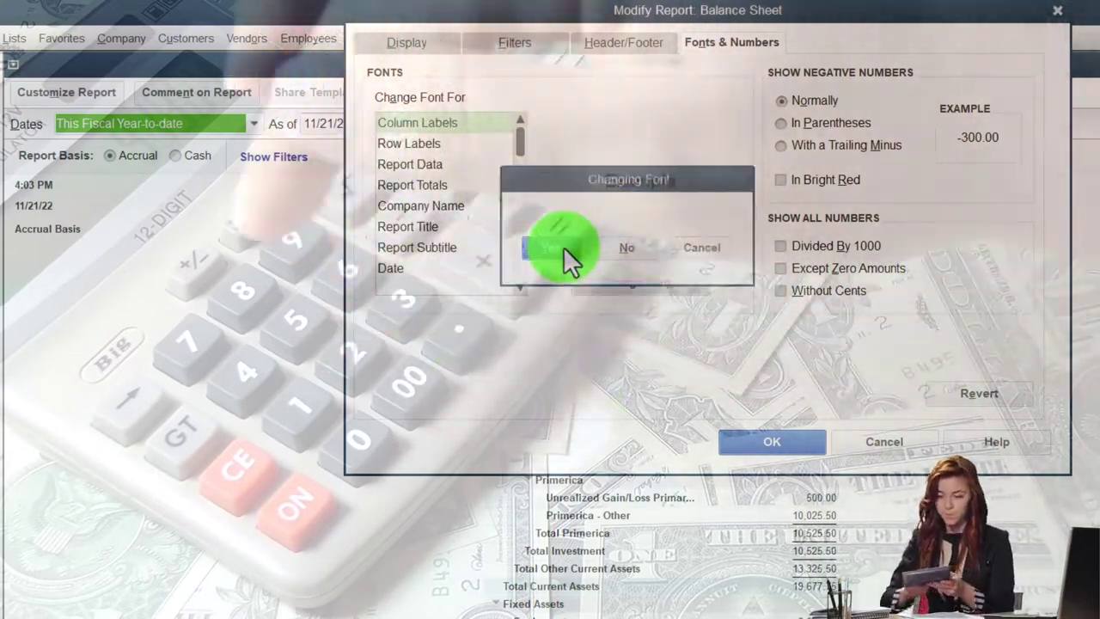
pyautogui.click(732, 438)
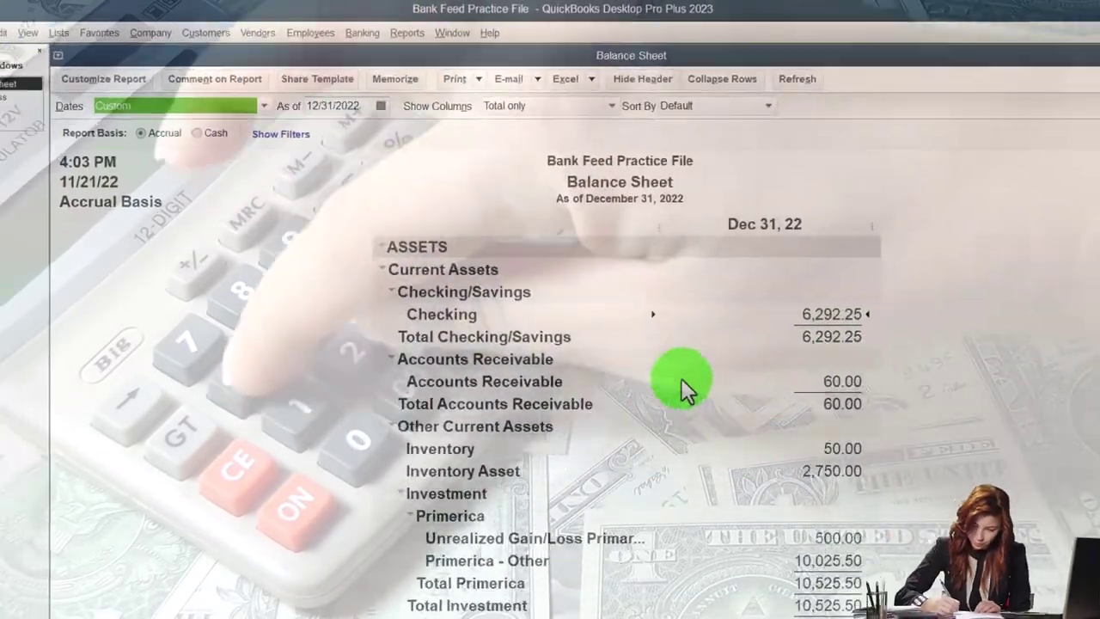
# Step: Open the Bank Feeds Center and display the unrecognized transactions of the Credit Card account
pyautogui.click(364, 33)
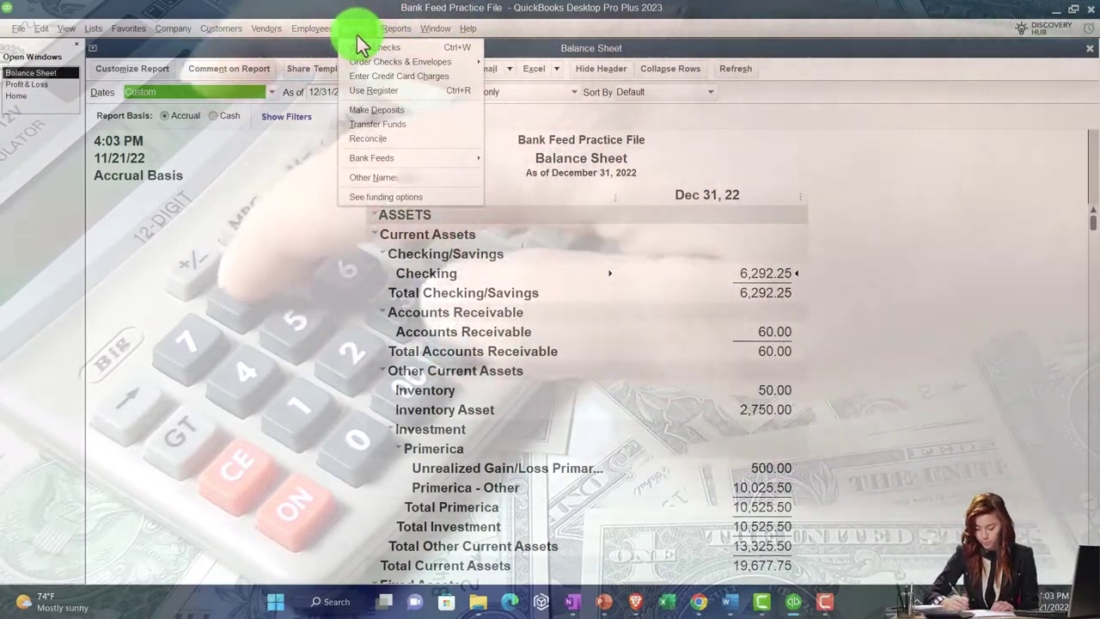
pyautogui.moveTo(382, 159)
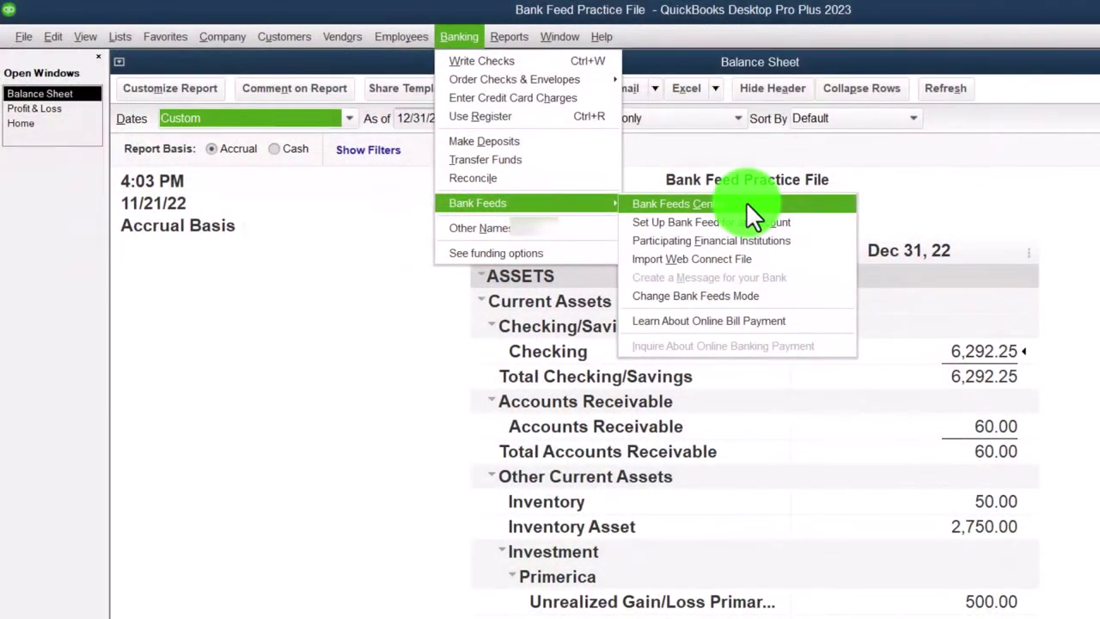
pyautogui.click(746, 203)
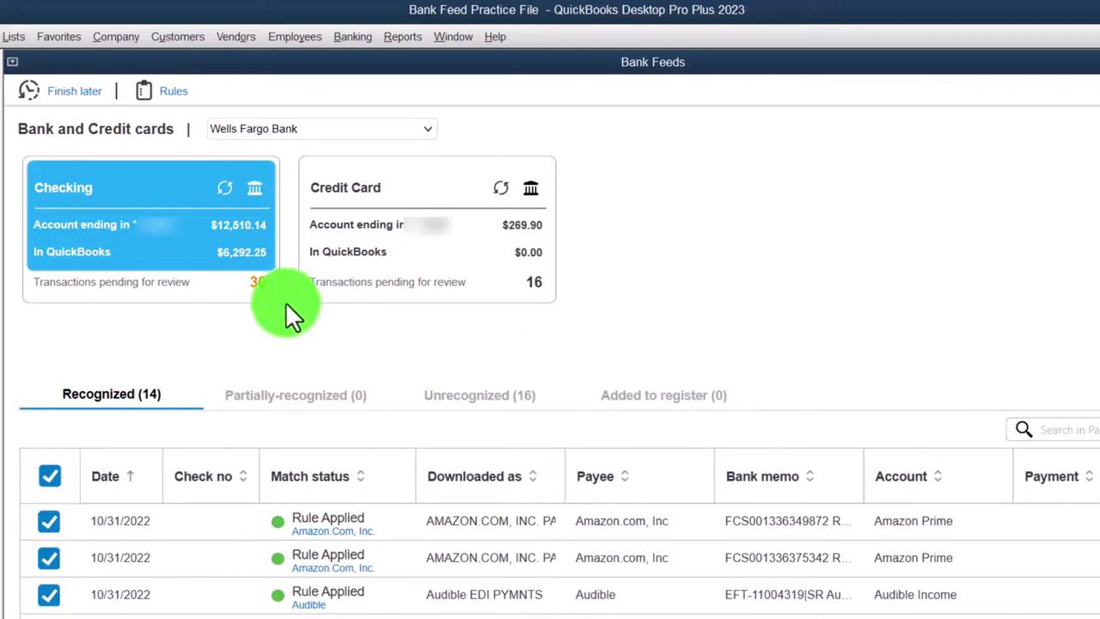
pyautogui.click(369, 272)
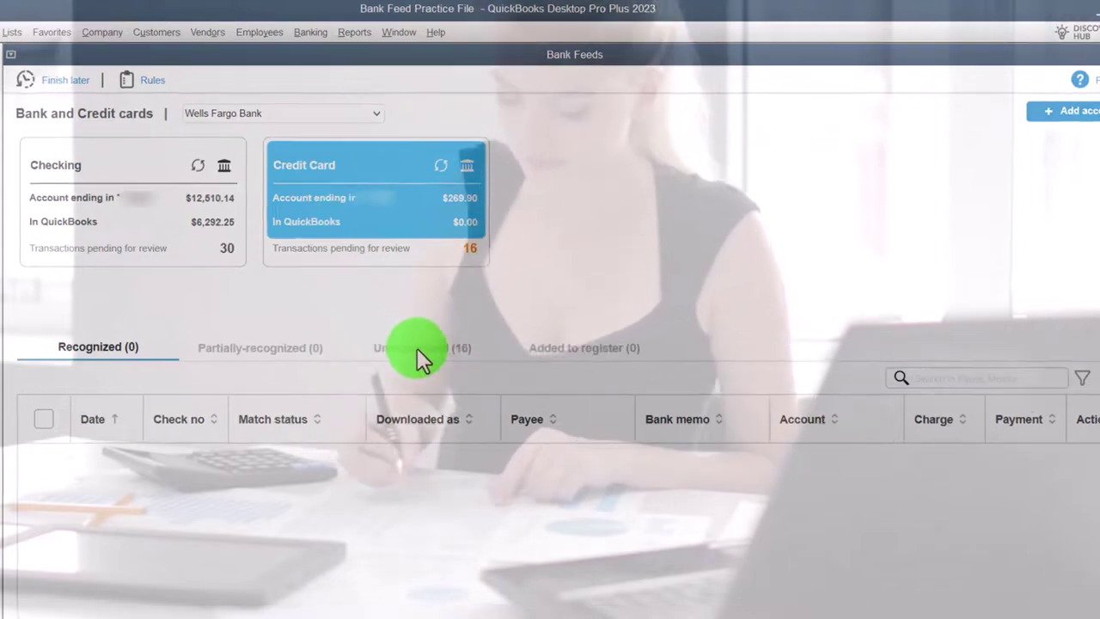
pyautogui.click(418, 350)
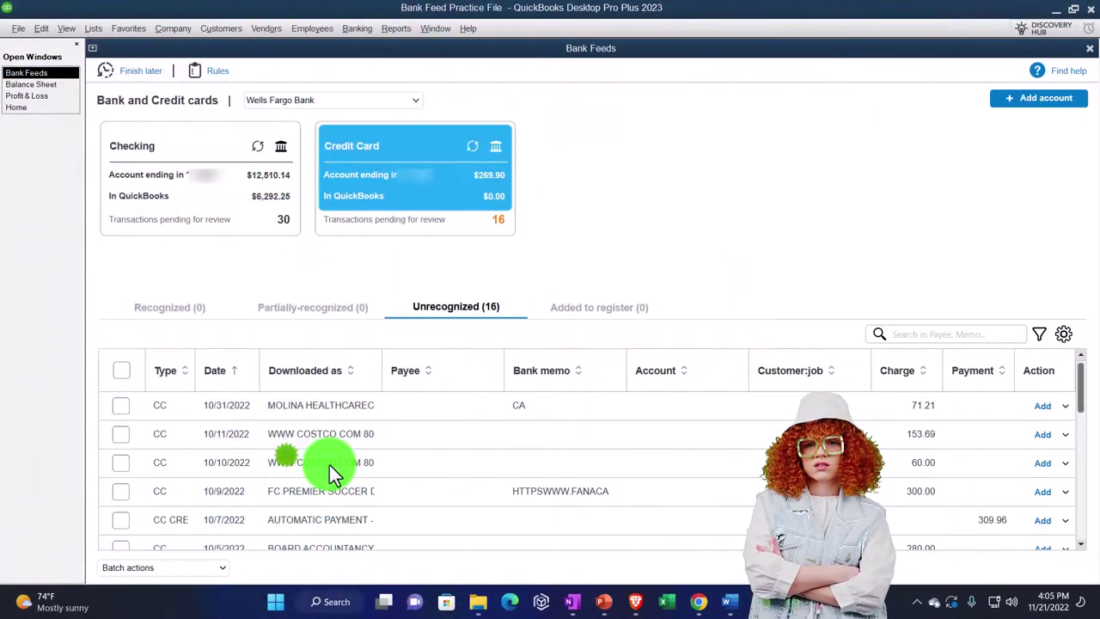
# Step: Sort the unrecognized credit card transactions by their Downloaded as description and find the Costco charges
pyautogui.click(330, 464)
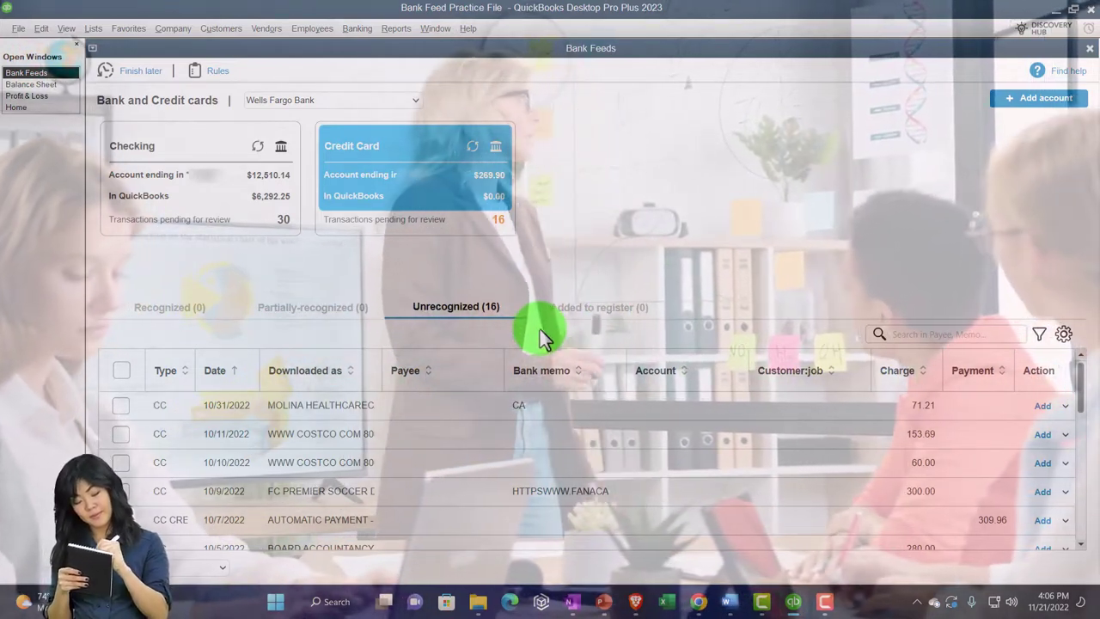
pyautogui.click(194, 323)
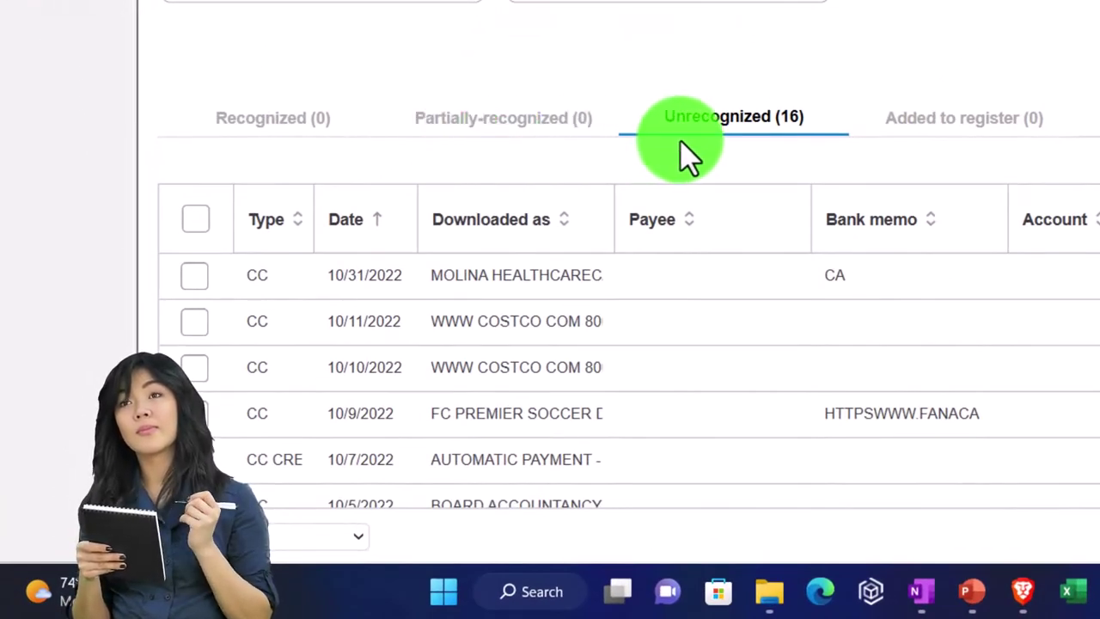
pyautogui.click(513, 222)
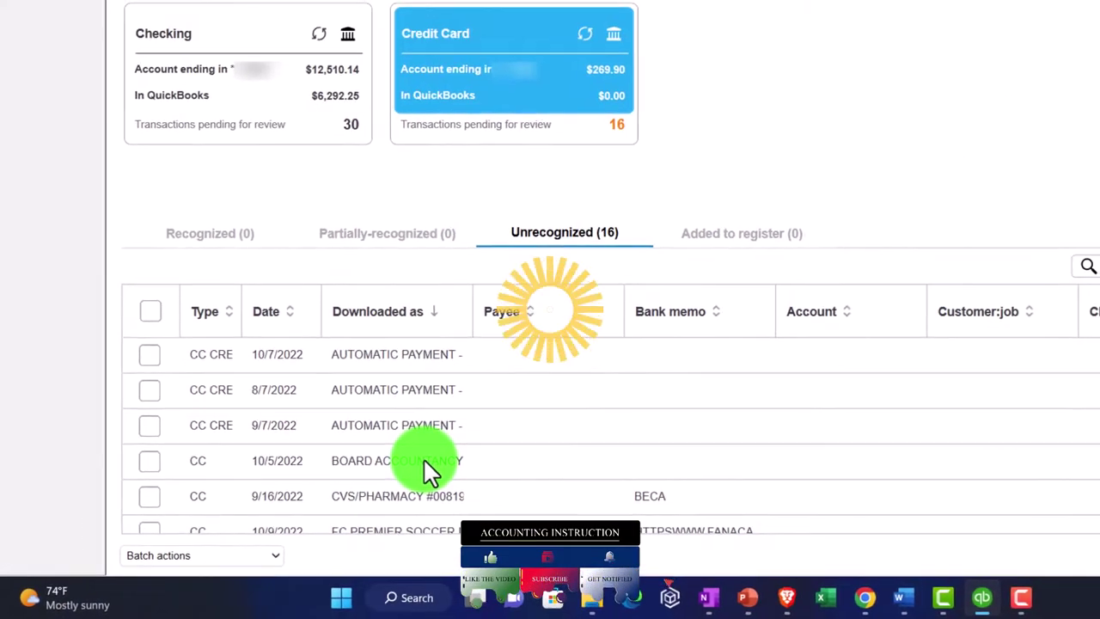
pyautogui.scroll(-3, 555, 426)
pyautogui.scroll(-3, 430, 468)
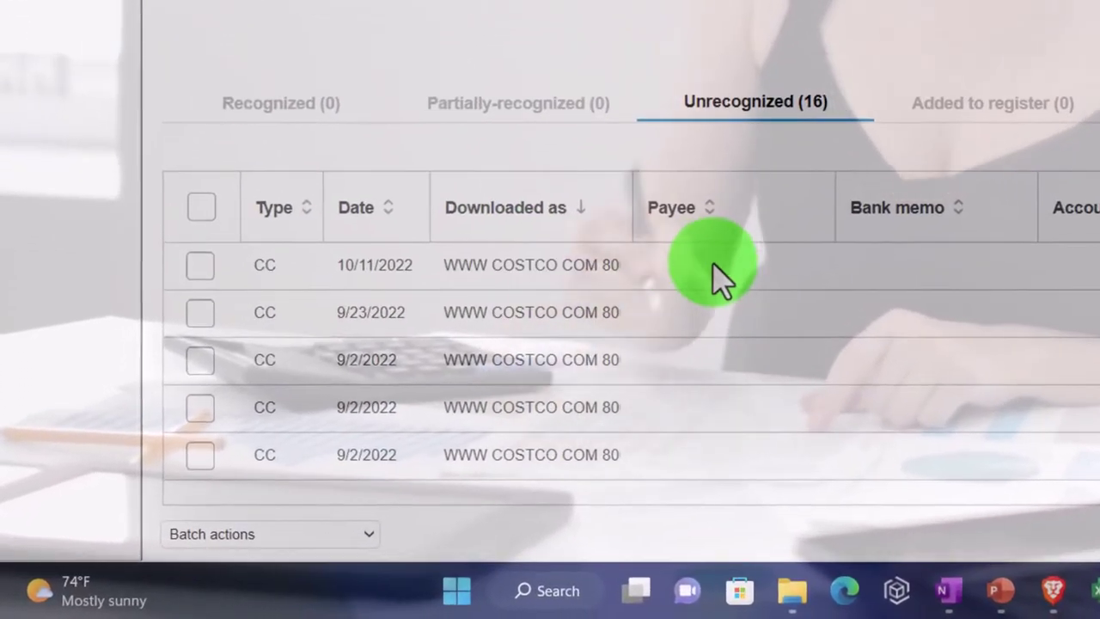
# Step: Enter "Costo" as payee of the 10/11/2022 Costco charge and quick-add it to the Name list
pyautogui.click(428, 406)
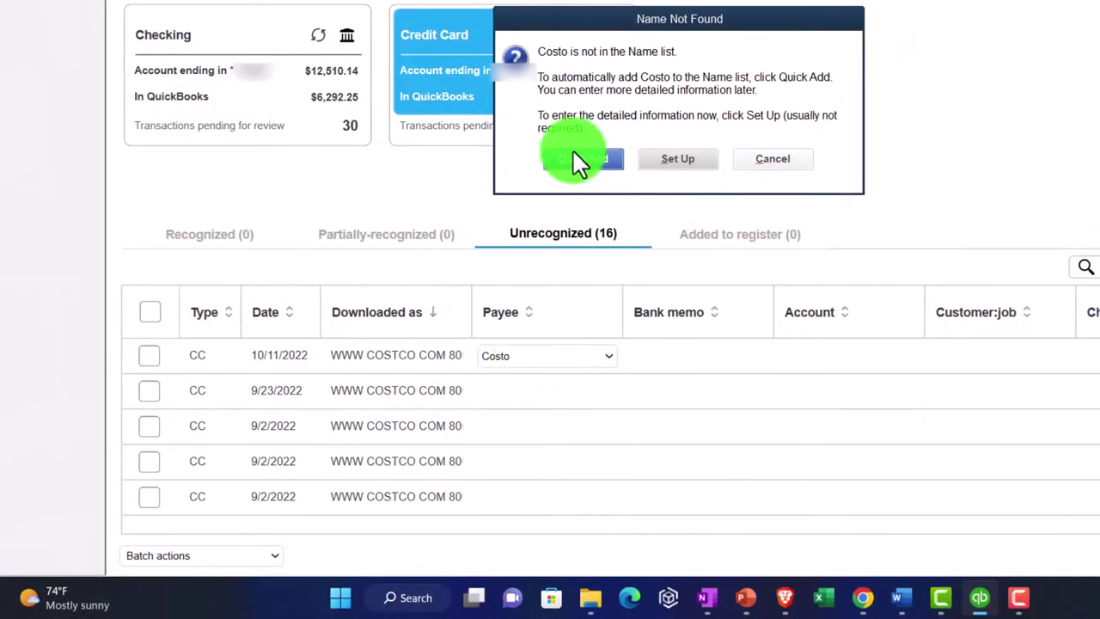
pyautogui.click(574, 157)
pyautogui.click(641, 213)
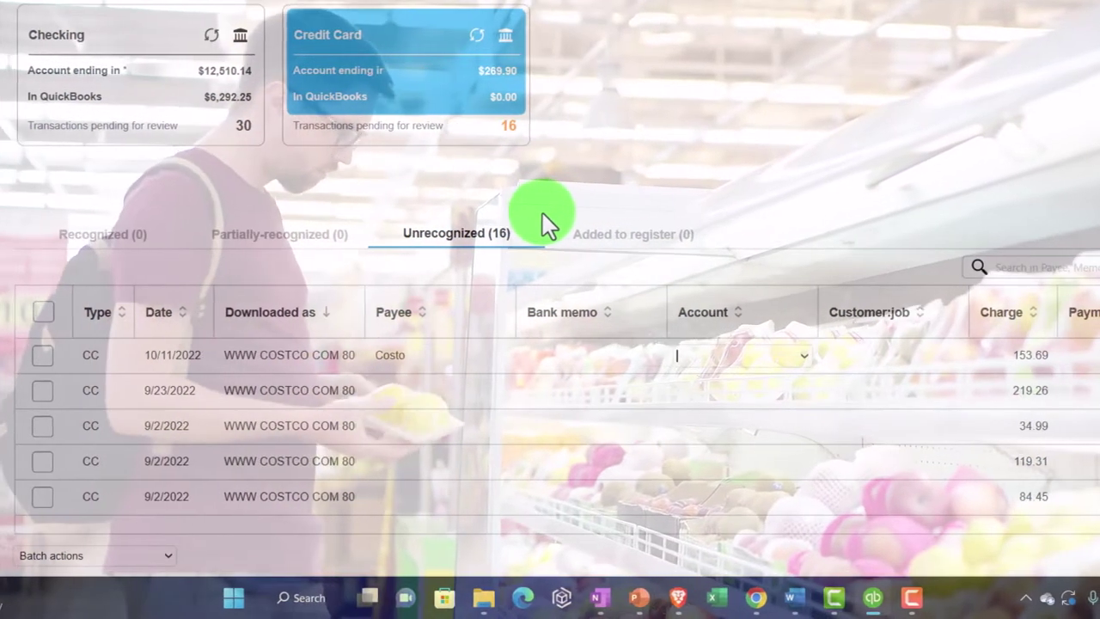
pyautogui.write('Su')
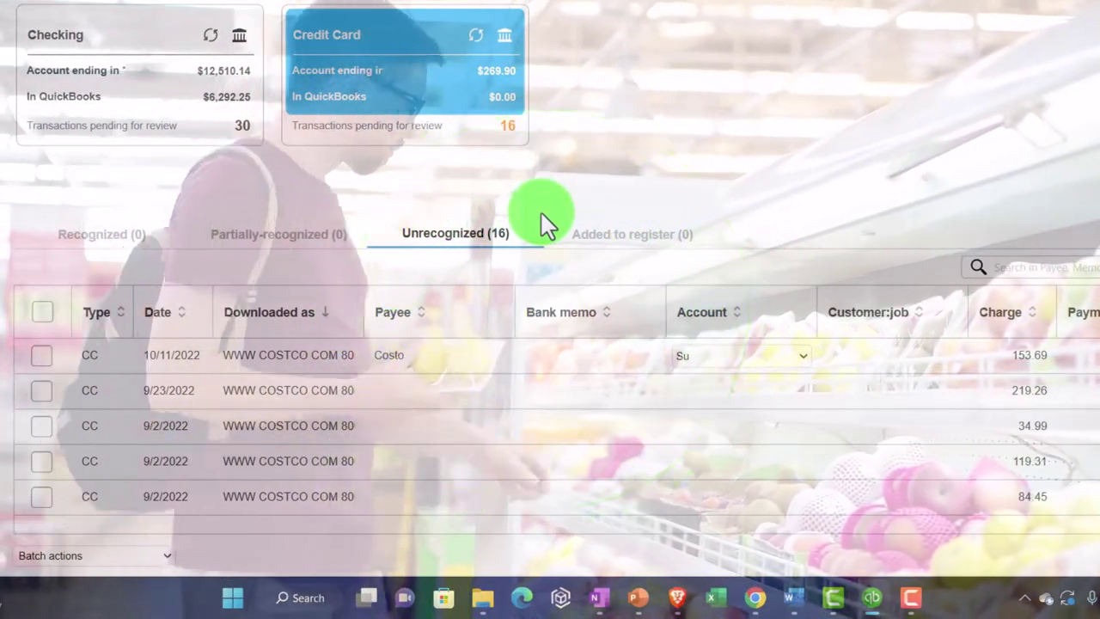
pyautogui.press('BackSpace')
pyautogui.press('BackSpace')
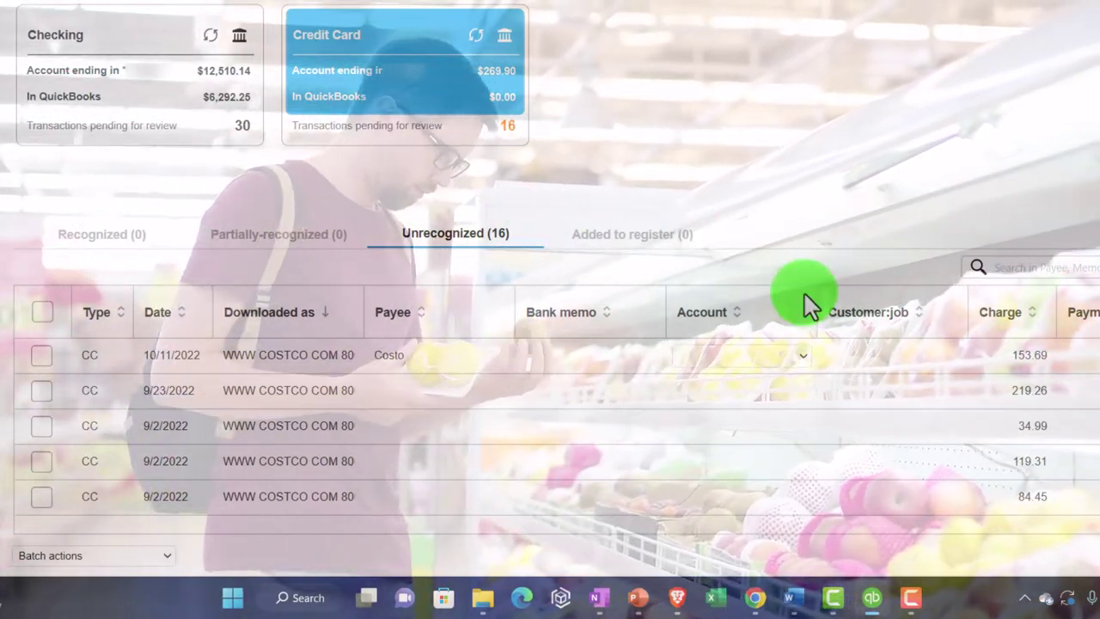
# Step: Assign the 10/11/2022 Costco charge to the account Supplies, setting it up as a new Expense account
pyautogui.click(797, 361)
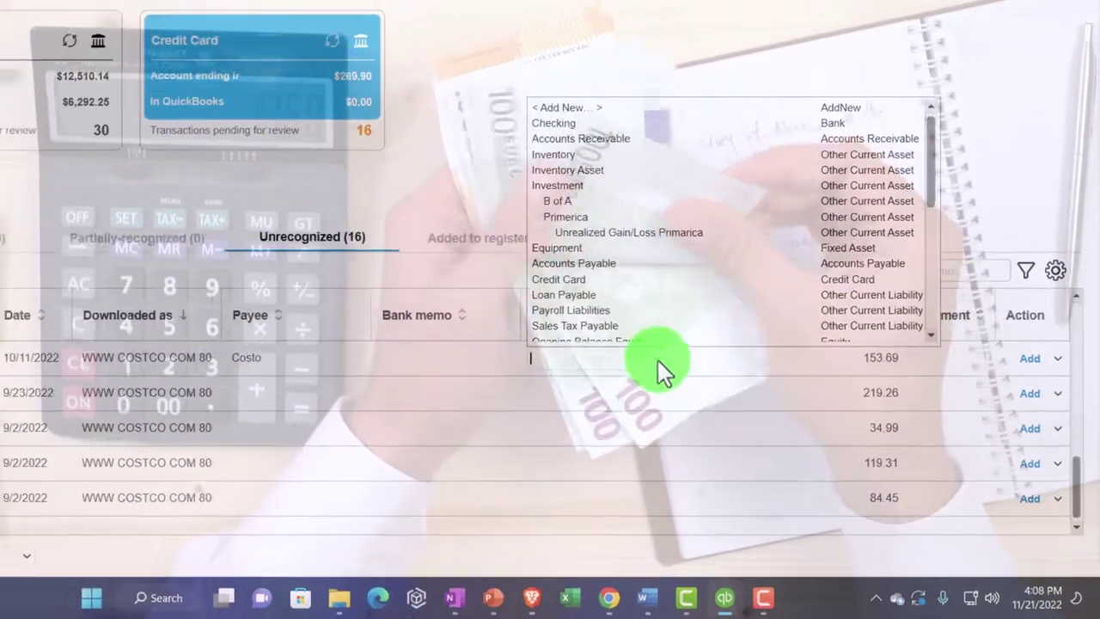
pyautogui.write('Supplies')
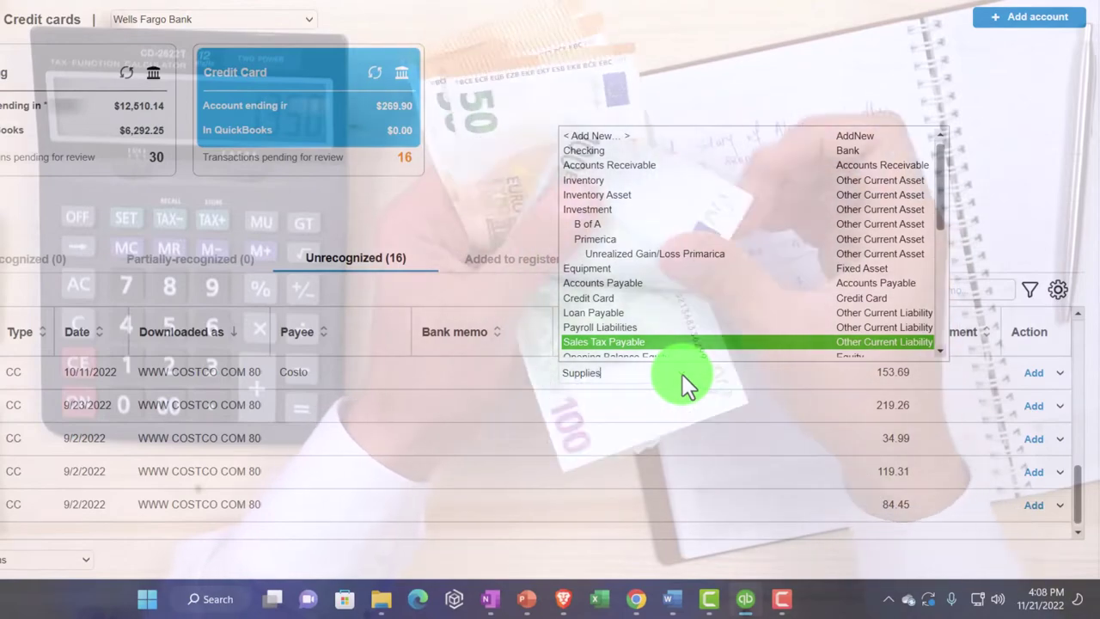
pyautogui.press('Tab')
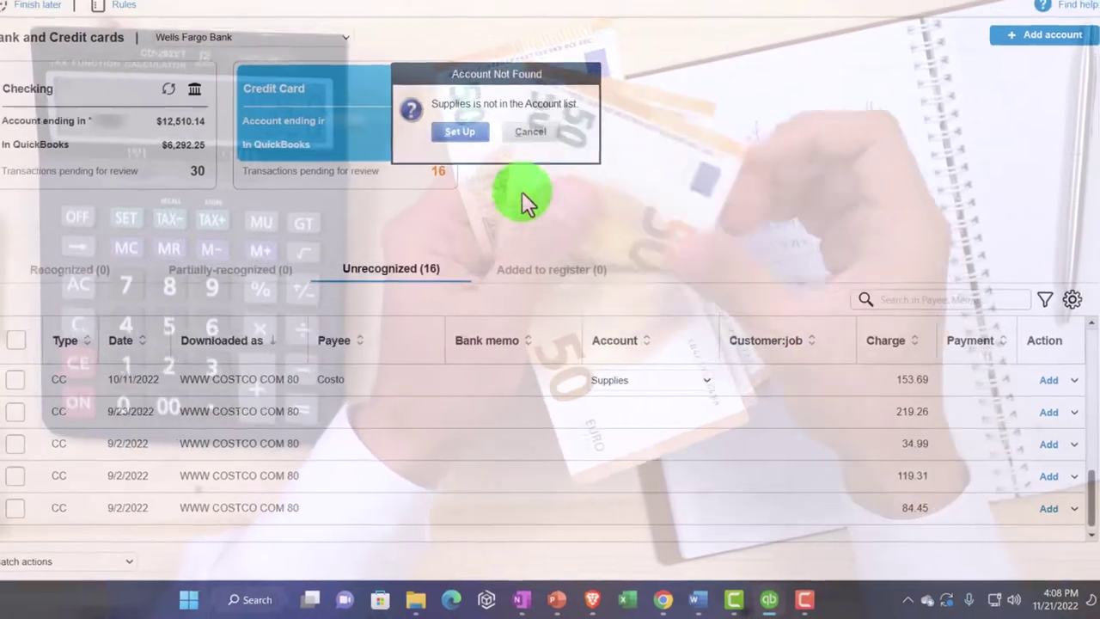
pyautogui.click(460, 131)
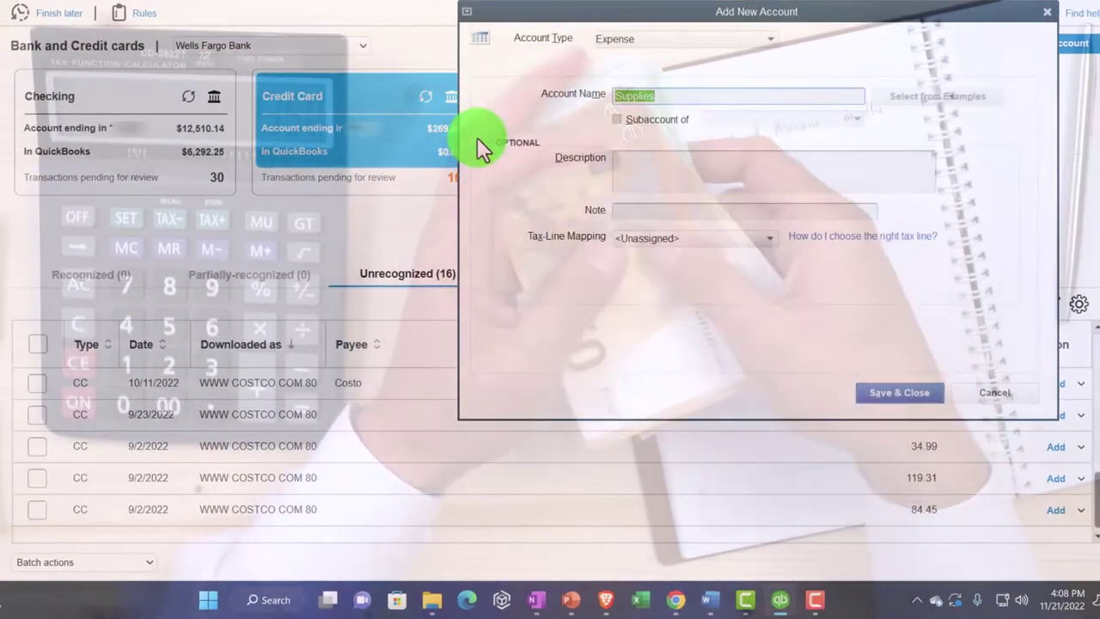
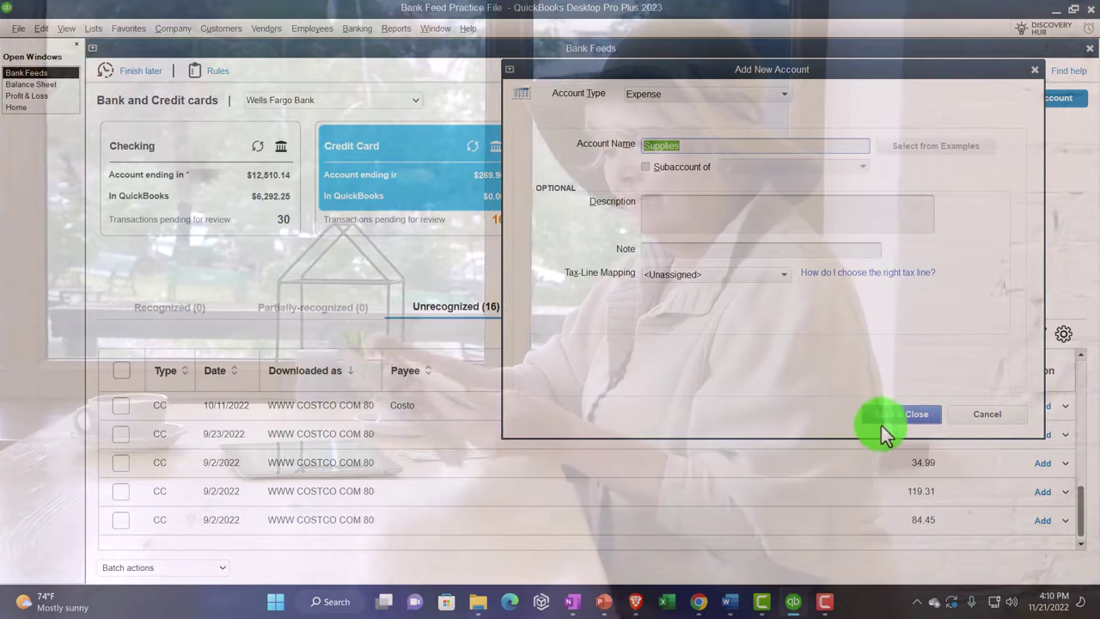
pyautogui.click(883, 420)
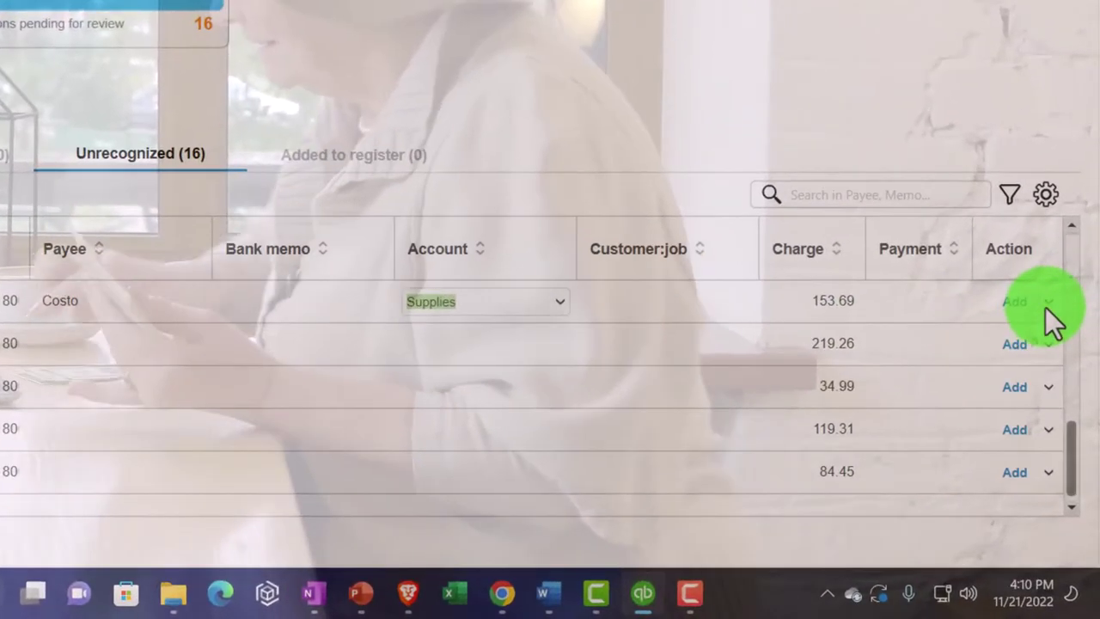
# Step: Open the additional details of the 10/11/2022 Costco charge and start a rule from the transaction, naming the rule Costco
pyautogui.click(1064, 408)
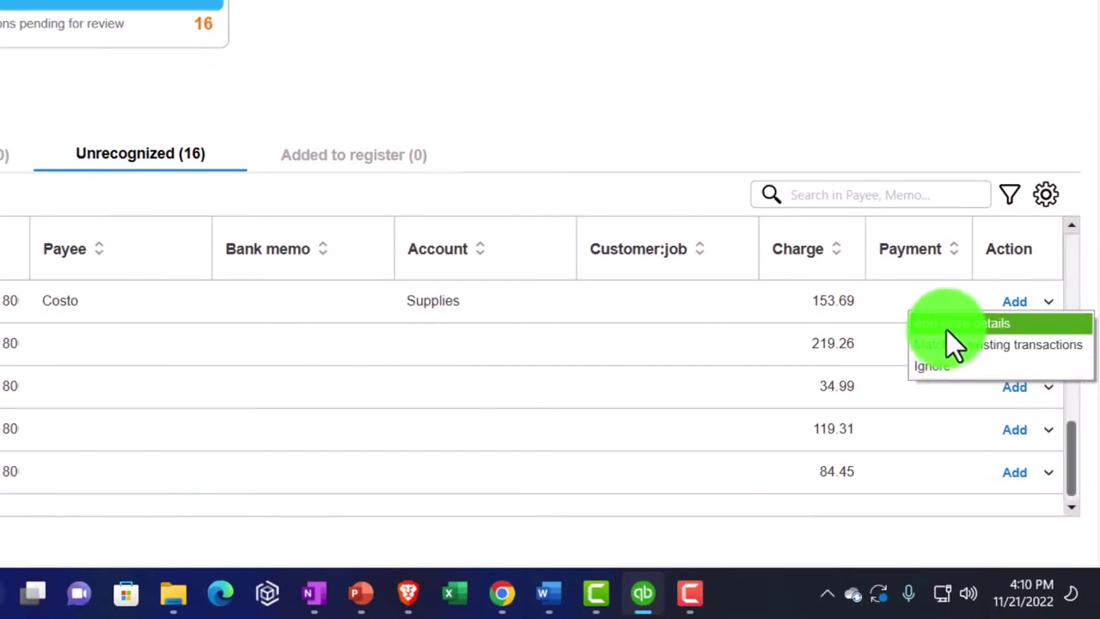
pyautogui.click(948, 326)
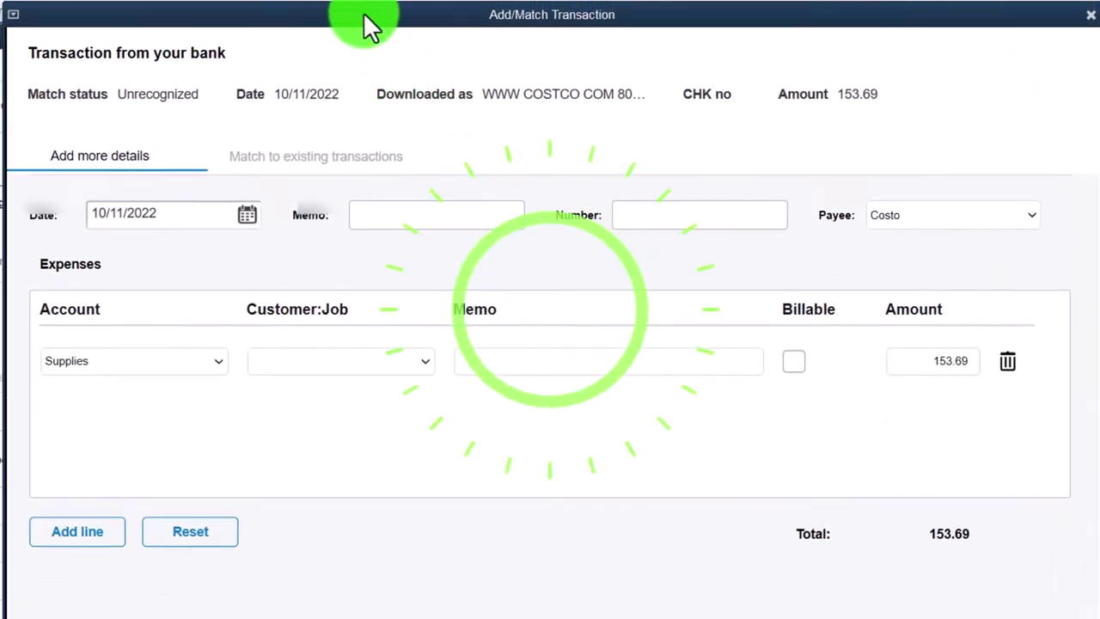
pyautogui.moveTo(364, 14); pyautogui.dragTo(458, 18)
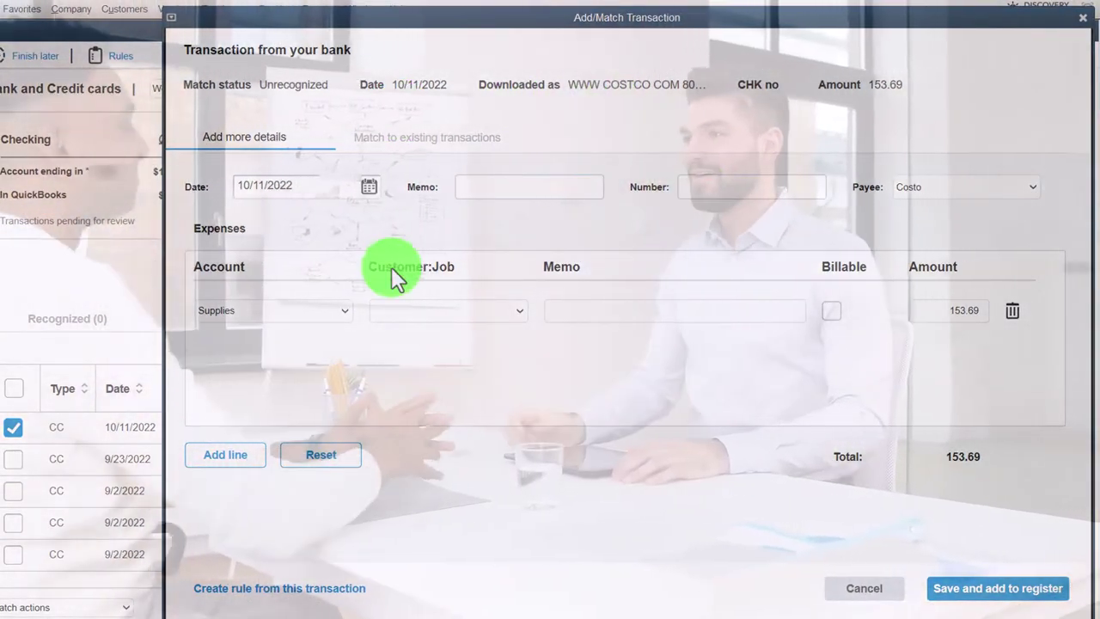
pyautogui.click(249, 590)
pyautogui.moveTo(373, 12); pyautogui.dragTo(602, 22)
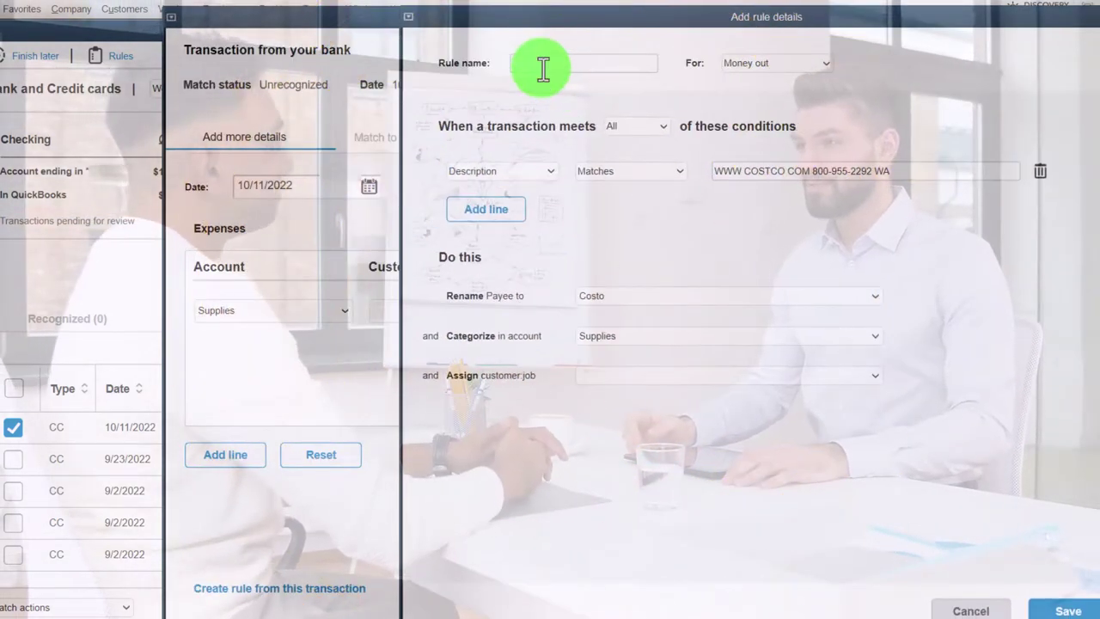
pyautogui.write('Costco')
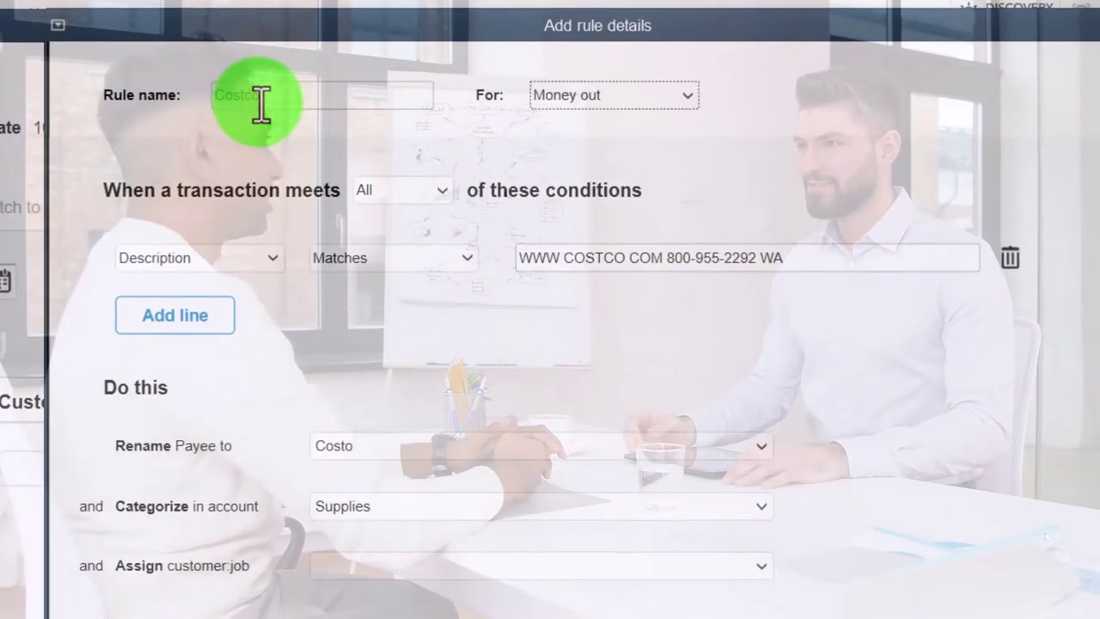
pyautogui.click(450, 177)
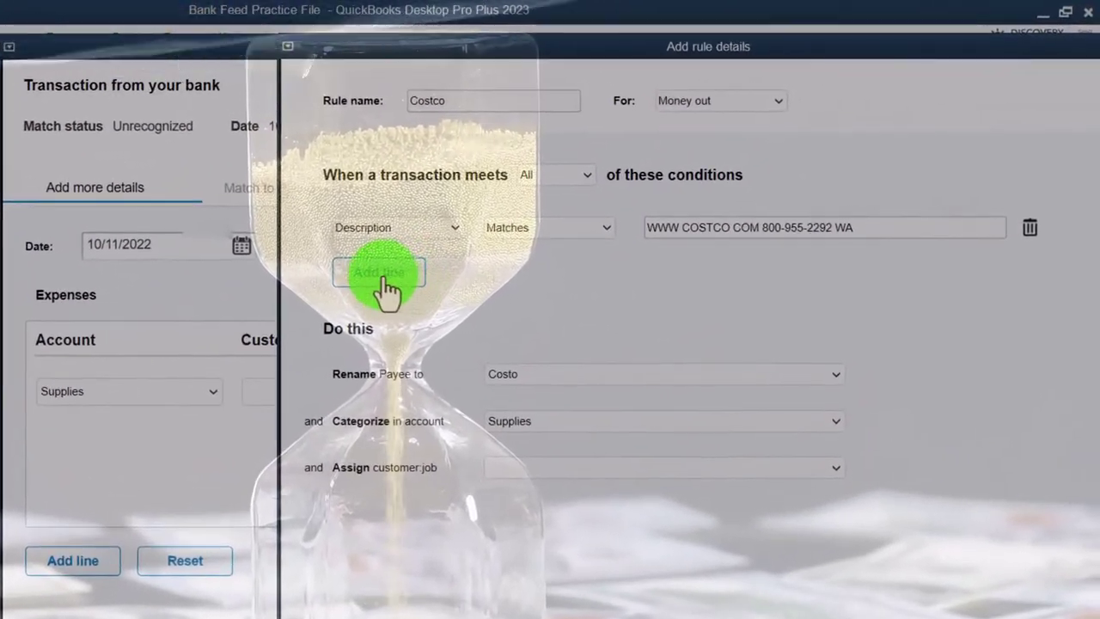
pyautogui.click(550, 209)
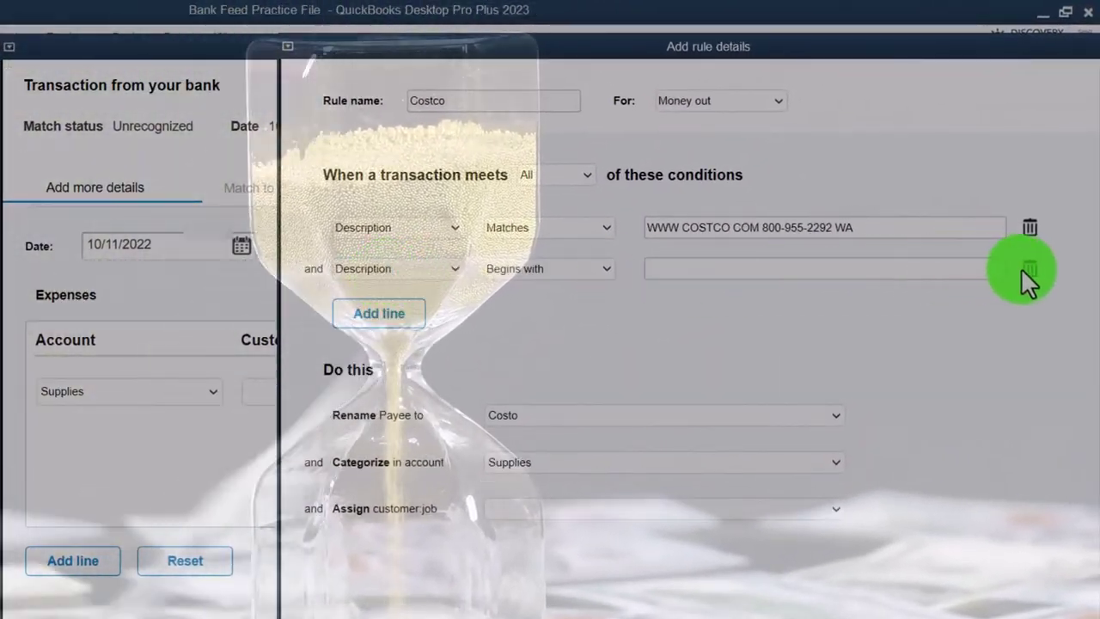
pyautogui.click(1031, 271)
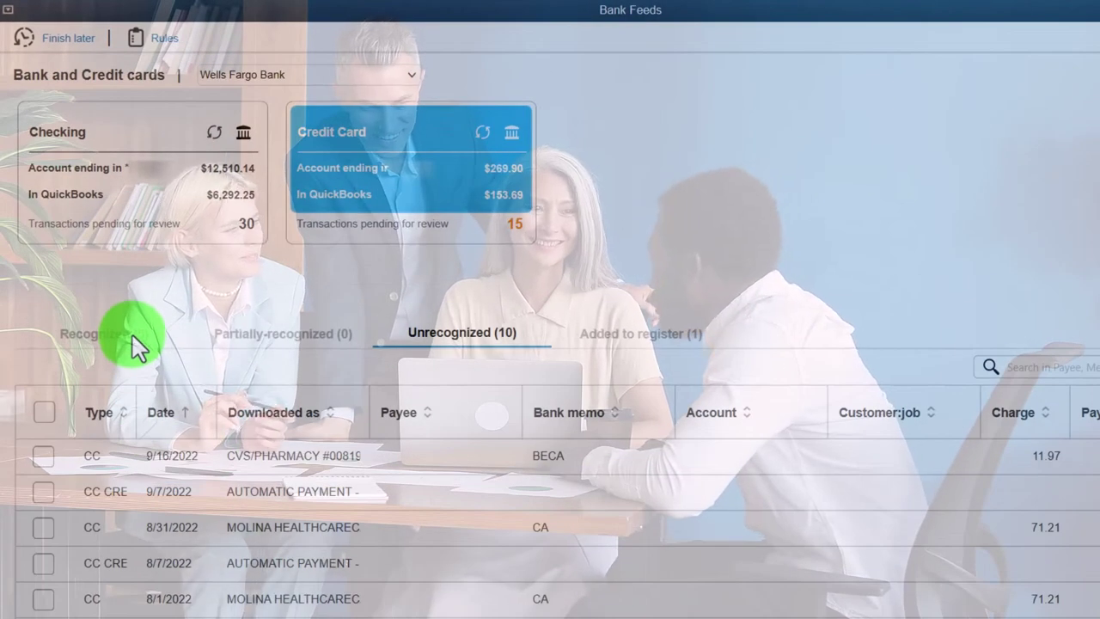
# Step: Check the credit card's recognized and added-to-register transactions, returning to the unrecognized list
pyautogui.click(137, 349)
pyautogui.click(618, 332)
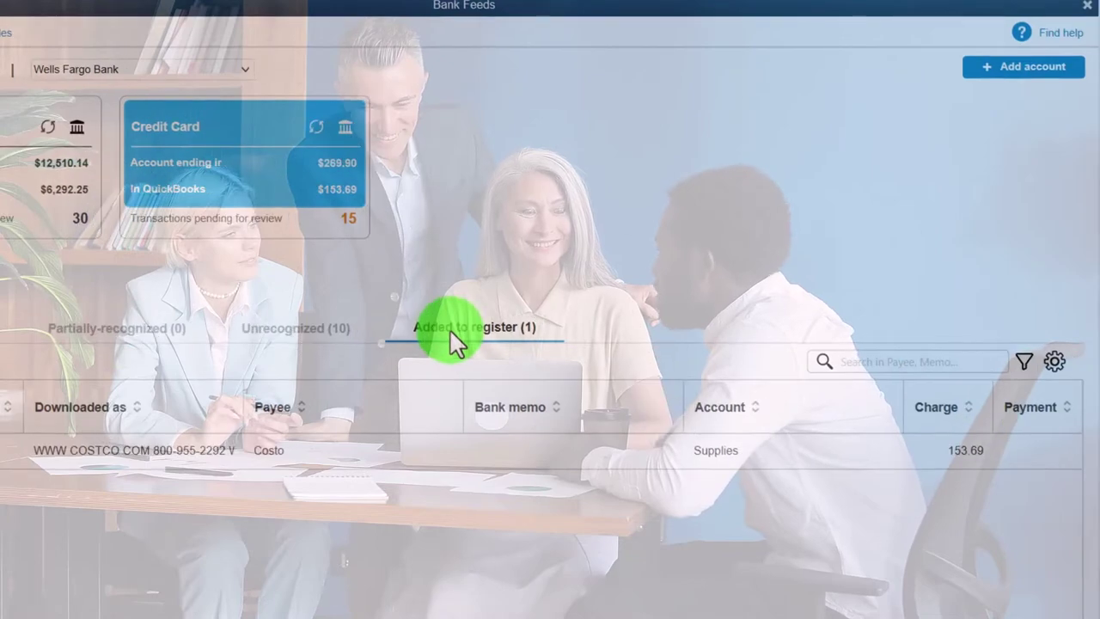
pyautogui.click(289, 330)
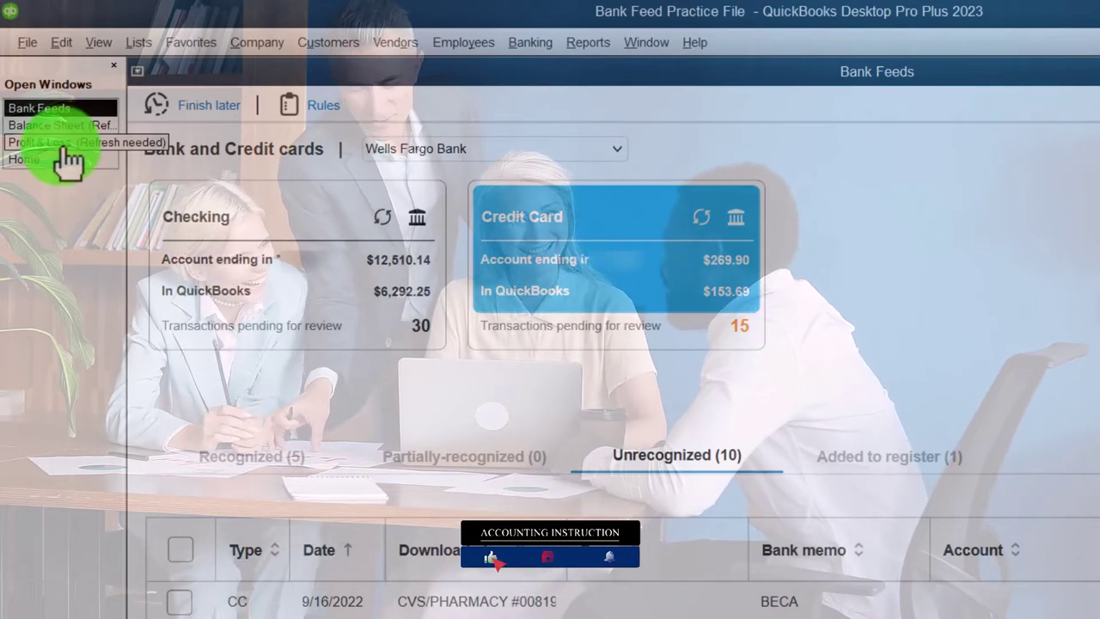
# Step: Open the Balance Sheet and drill down from the Credit Card liability to the Costco charge behind it
pyautogui.click(50, 125)
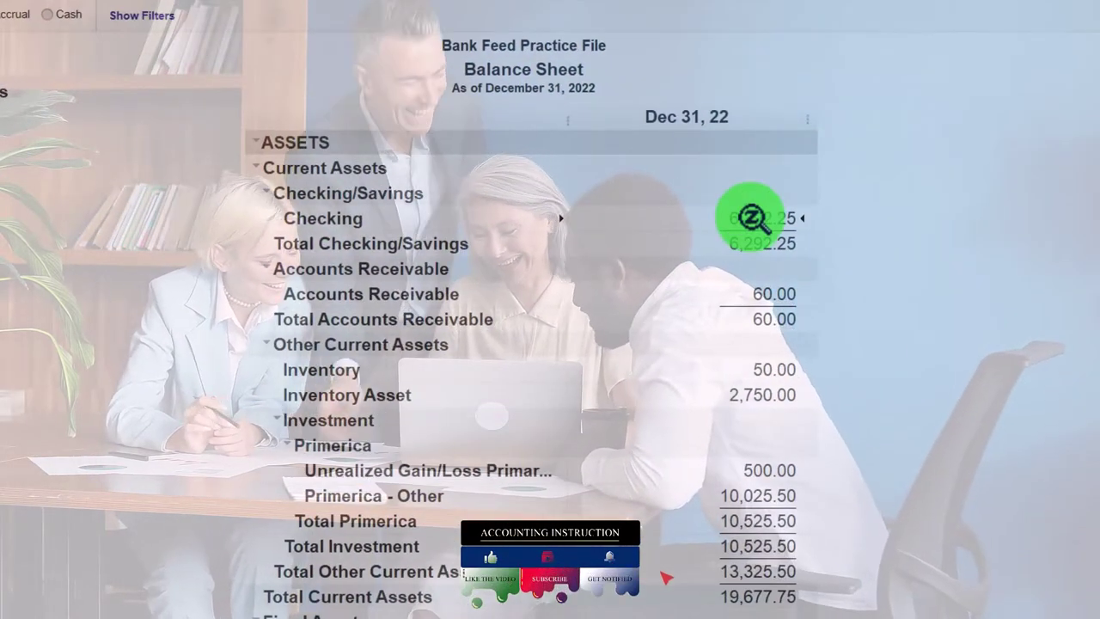
pyautogui.scroll(-2, 936, 314)
pyautogui.scroll(-5, 753, 219)
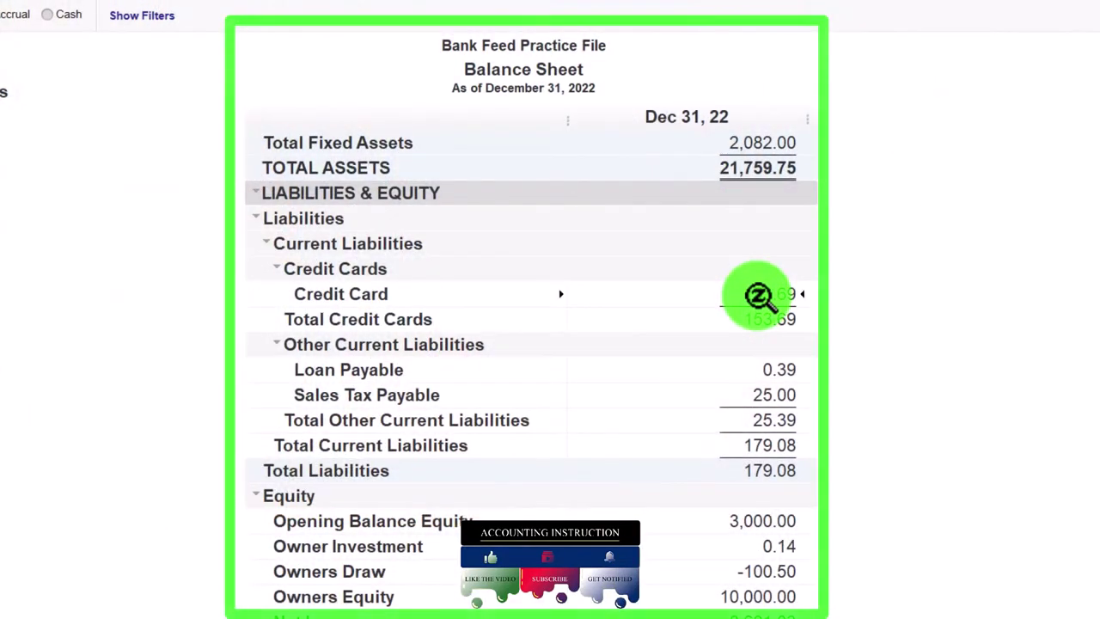
pyautogui.doubleClick(759, 297)
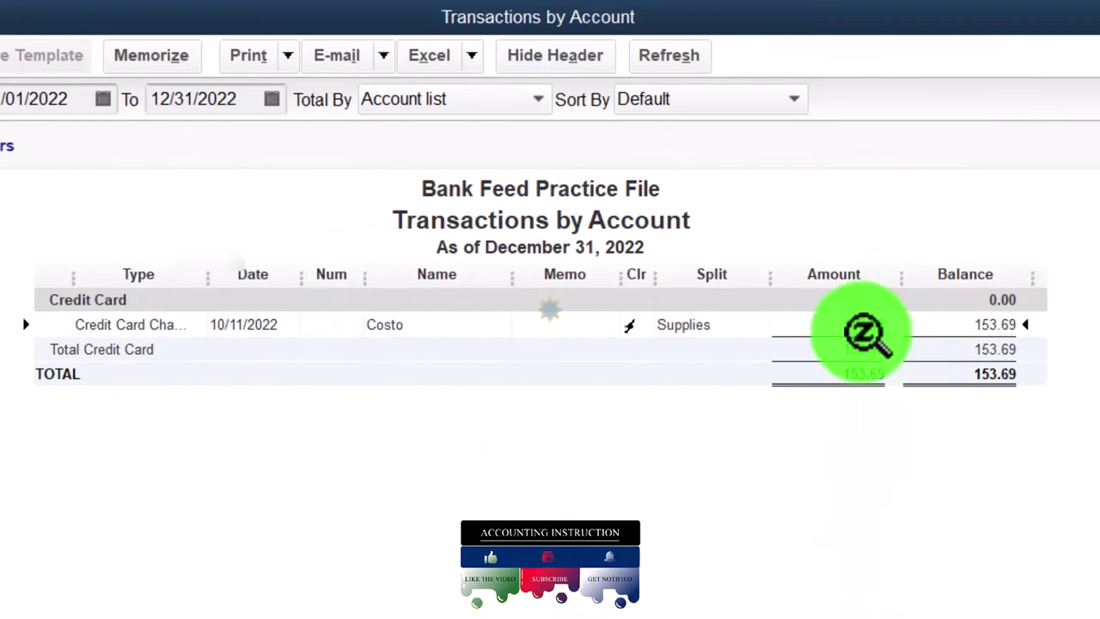
pyautogui.doubleClick(863, 324)
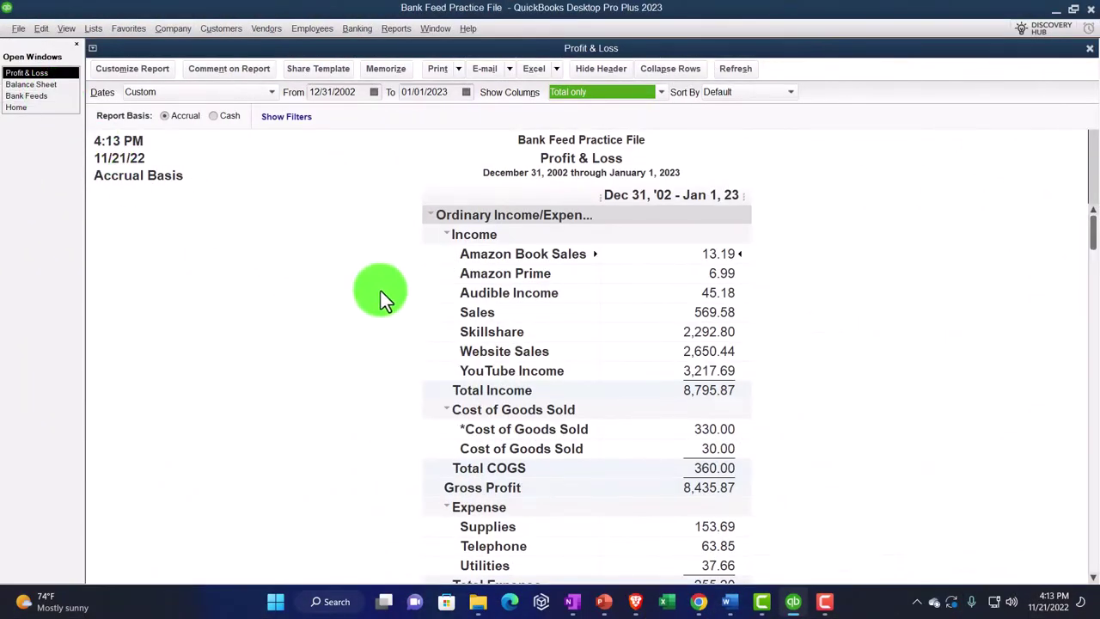
# Step: Examine the Supplies expense on the Profit & Loss report by drilling into its transaction detail, closing the detail again
pyautogui.scroll(-5, 528, 329)
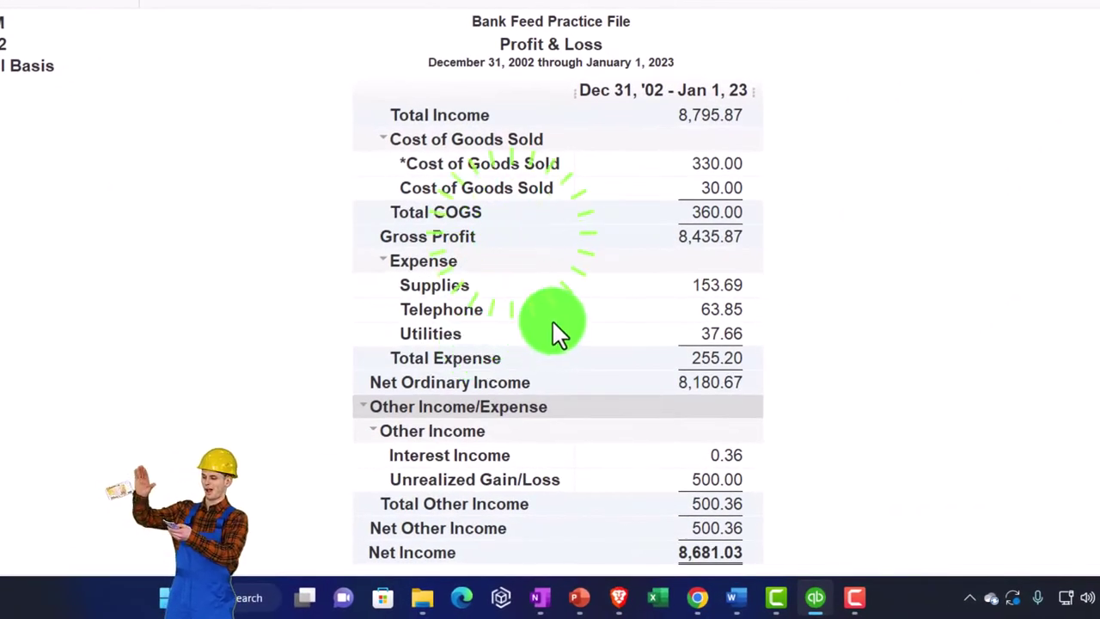
pyautogui.doubleClick(701, 290)
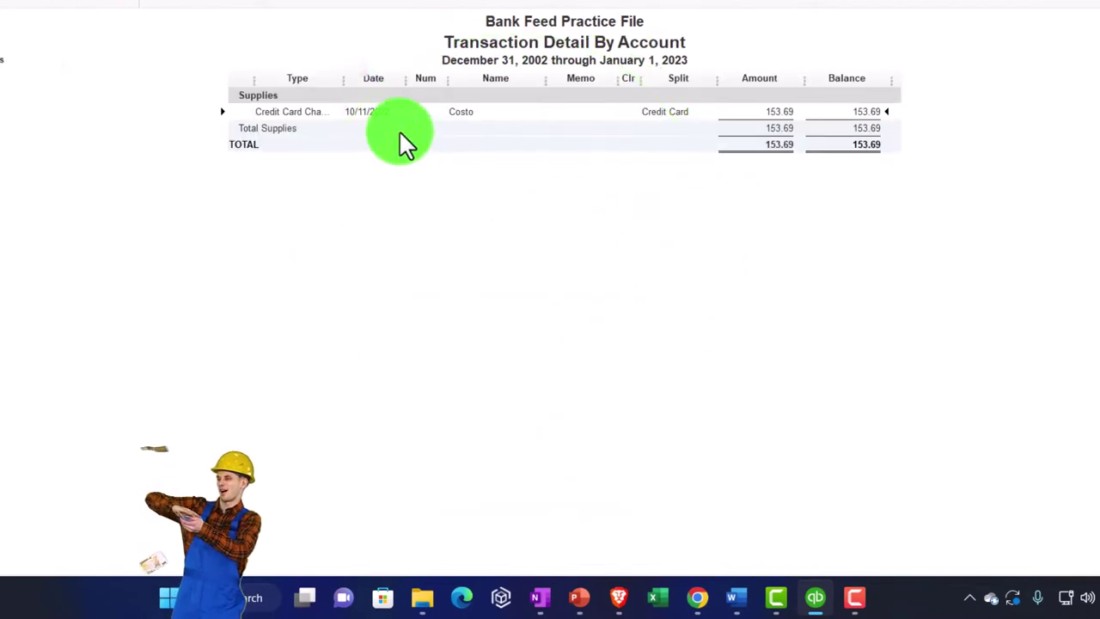
pyautogui.press('Escape')
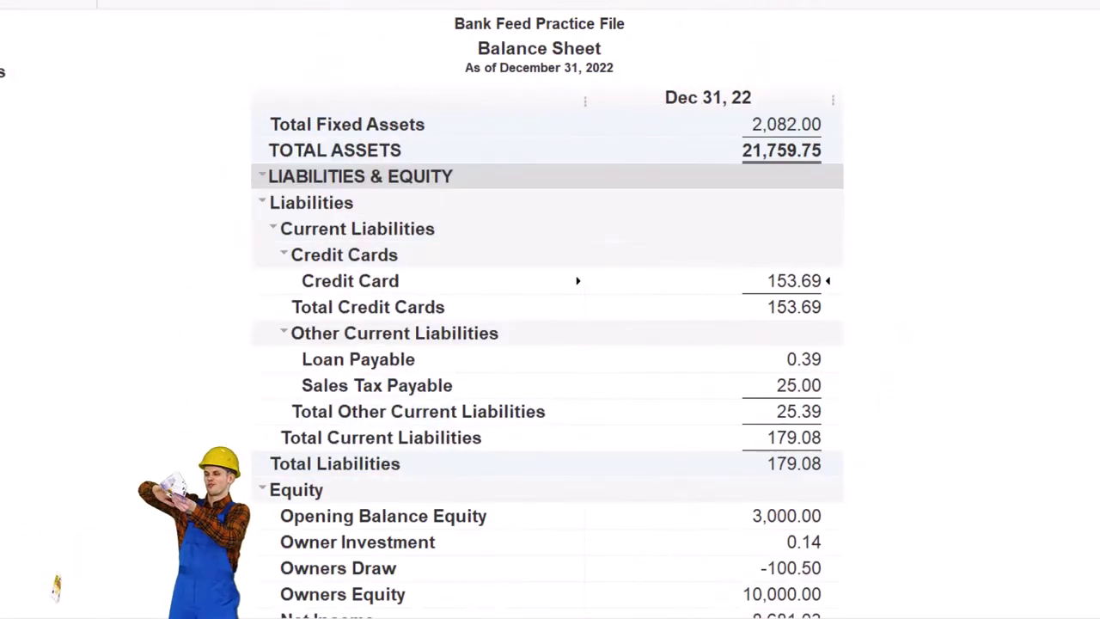
# Step: Return to the Bank Feeds window and sort the unrecognized transactions by Downloaded as to find the Molina Healthcare charges
pyautogui.scroll(7, 288, 290)
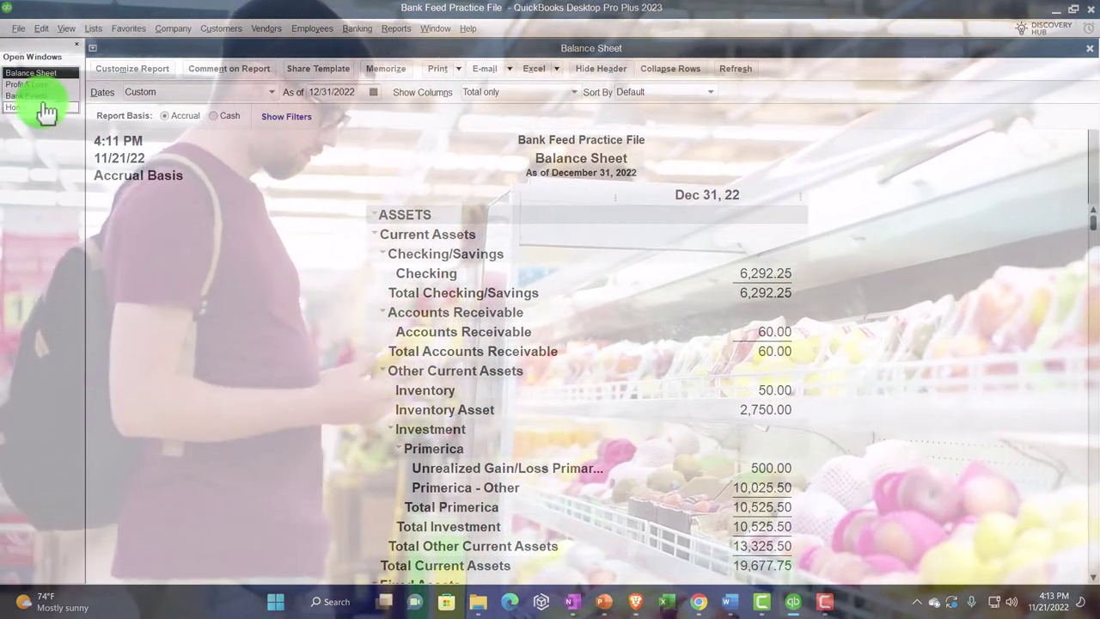
pyautogui.click(39, 96)
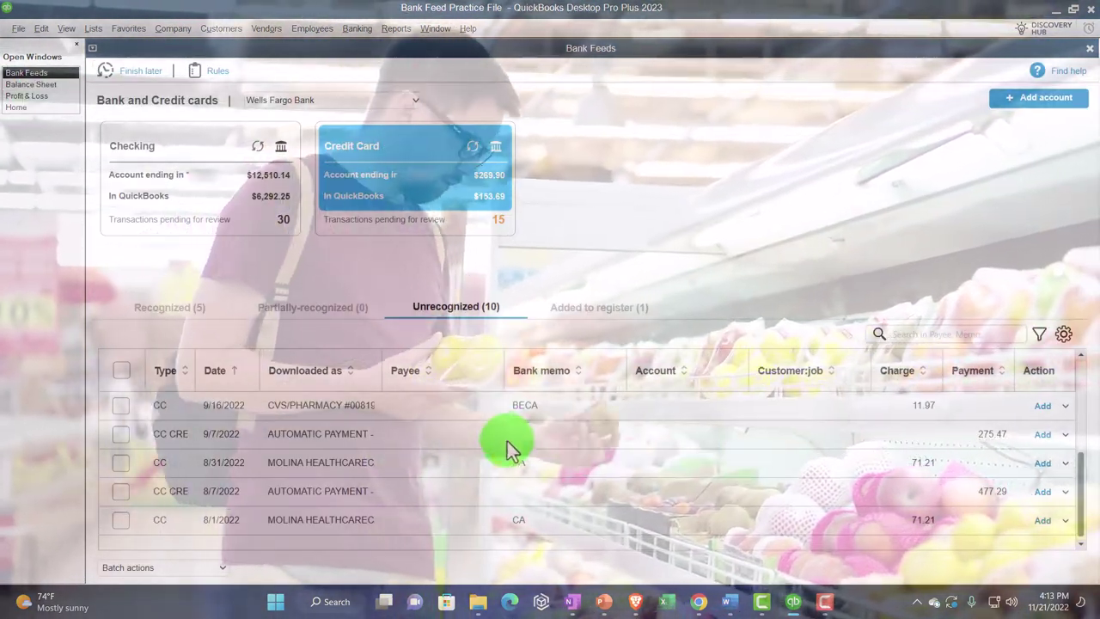
pyautogui.click(316, 378)
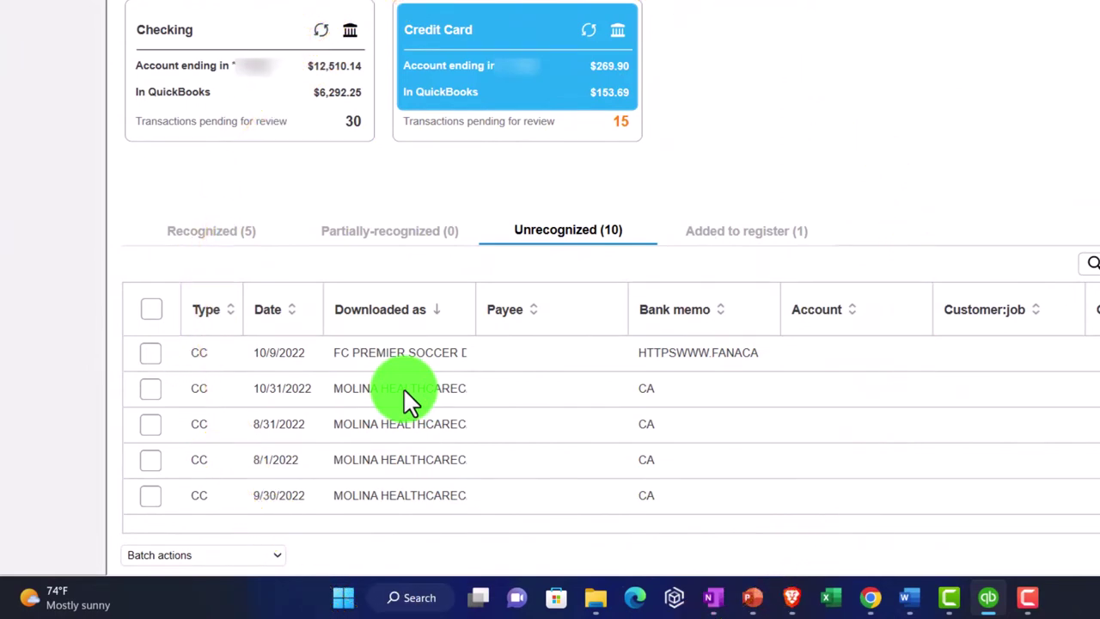
pyautogui.scroll(3, 457, 442)
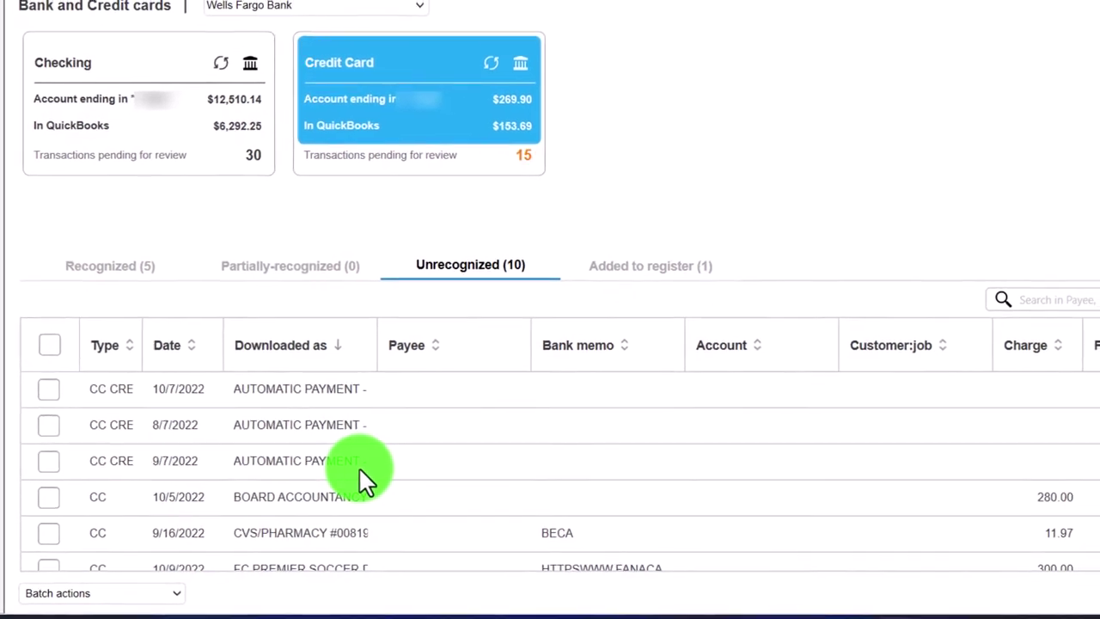
pyautogui.scroll(-3, 358, 466)
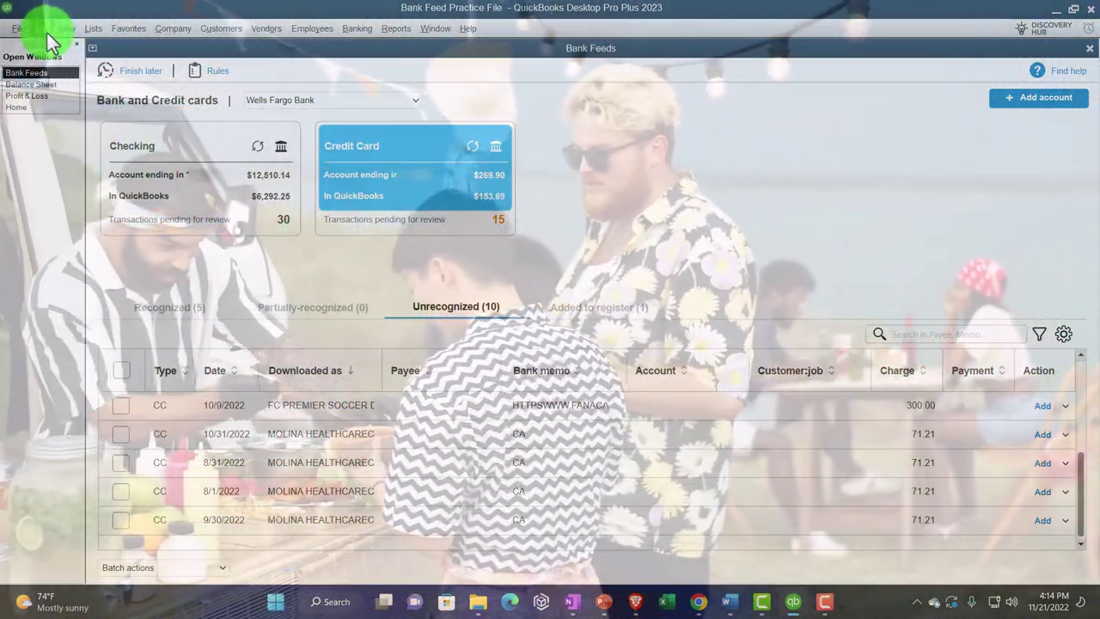
# Step: Review the company-level Accounting preferences, including the class tracking option, and close the preferences without changes
pyautogui.click(47, 31)
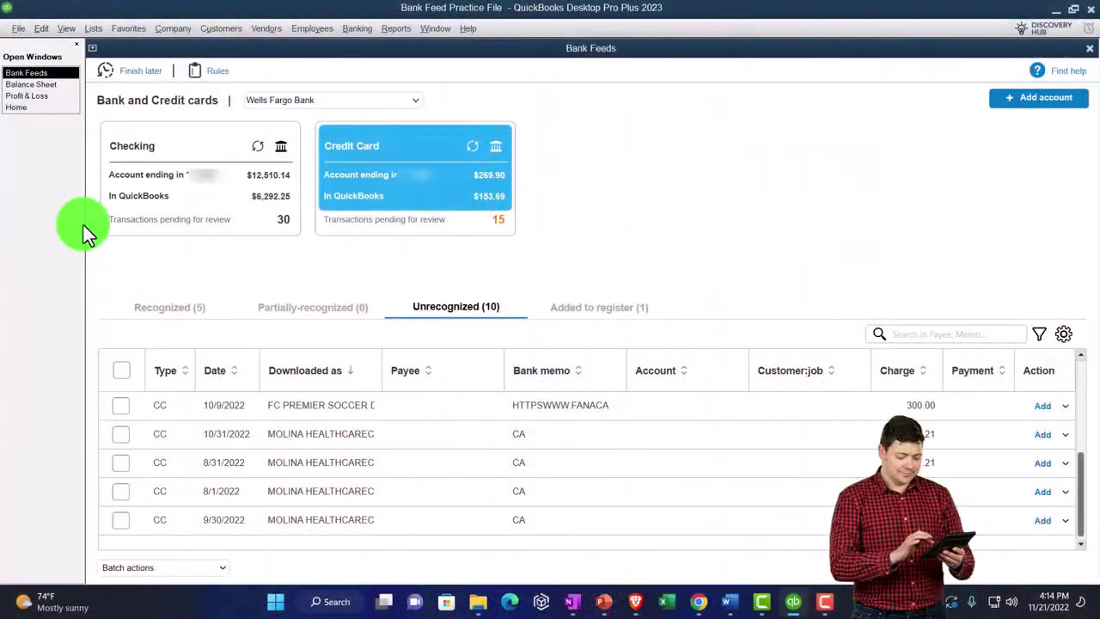
pyautogui.click(84, 225)
pyautogui.click(236, 98)
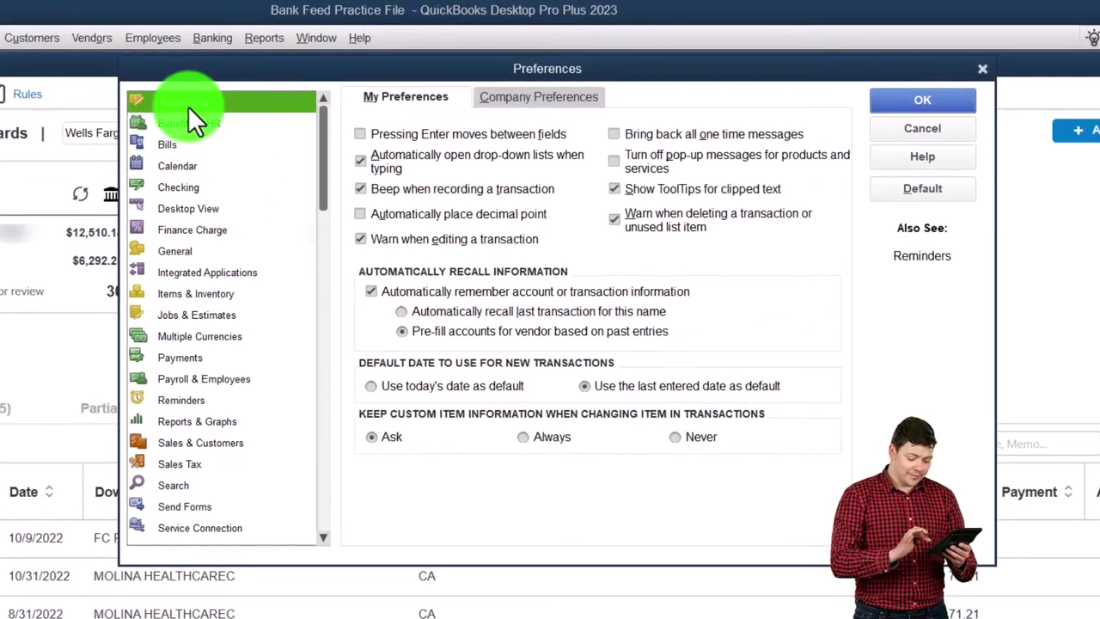
pyautogui.click(520, 98)
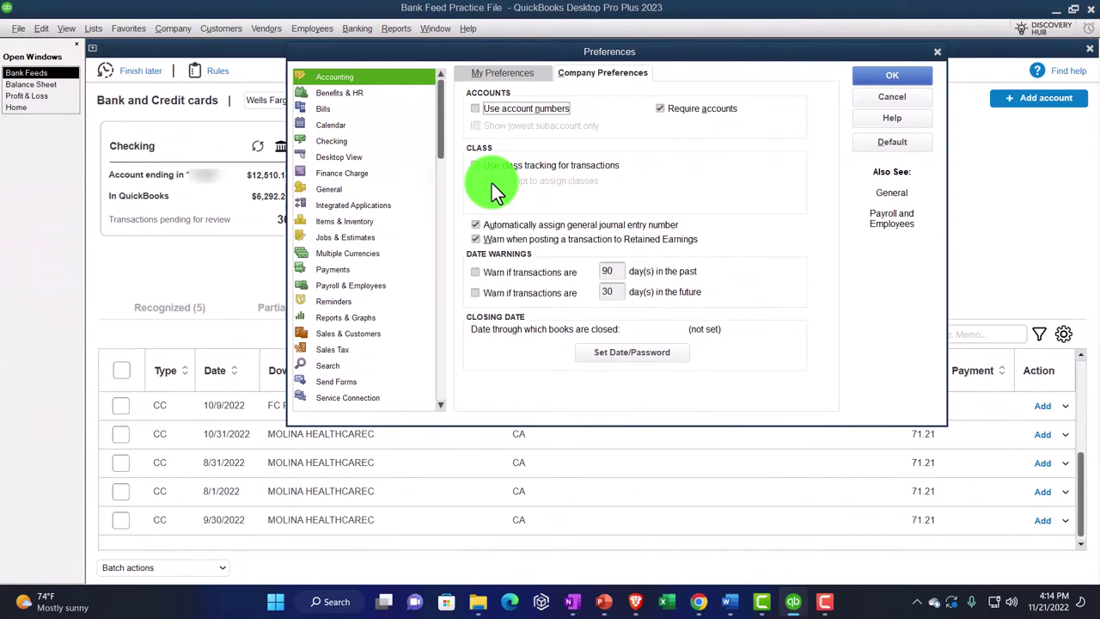
pyautogui.click(937, 52)
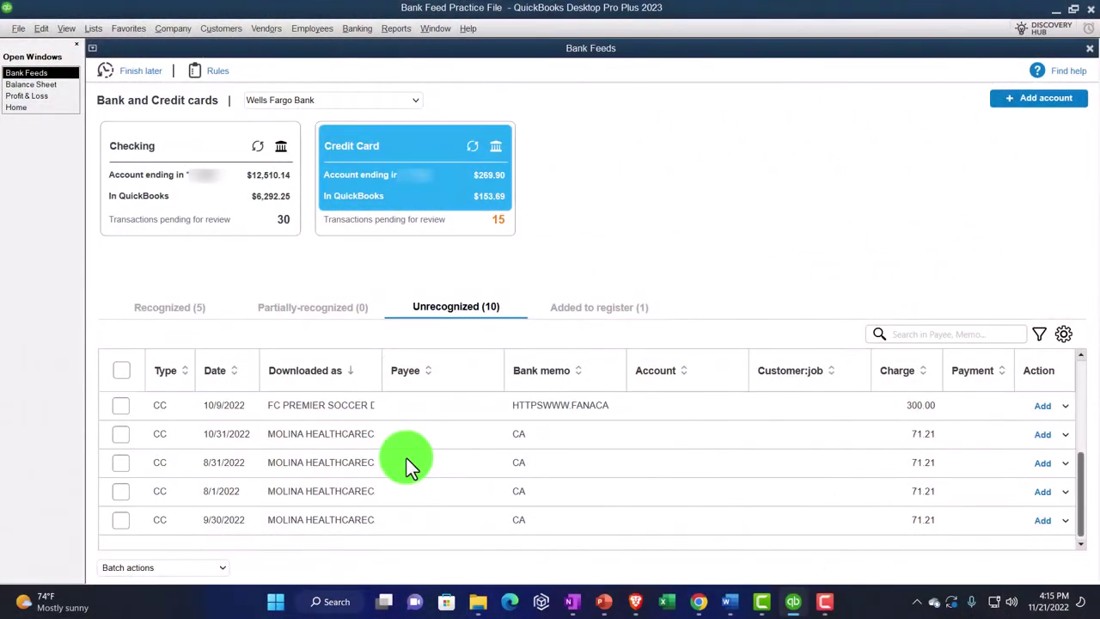
# Step: Set the payee of the 10/31/2022 Molina Healthcare charge to Molina, quick-adding it to the name list as a vendor
pyautogui.click(407, 430)
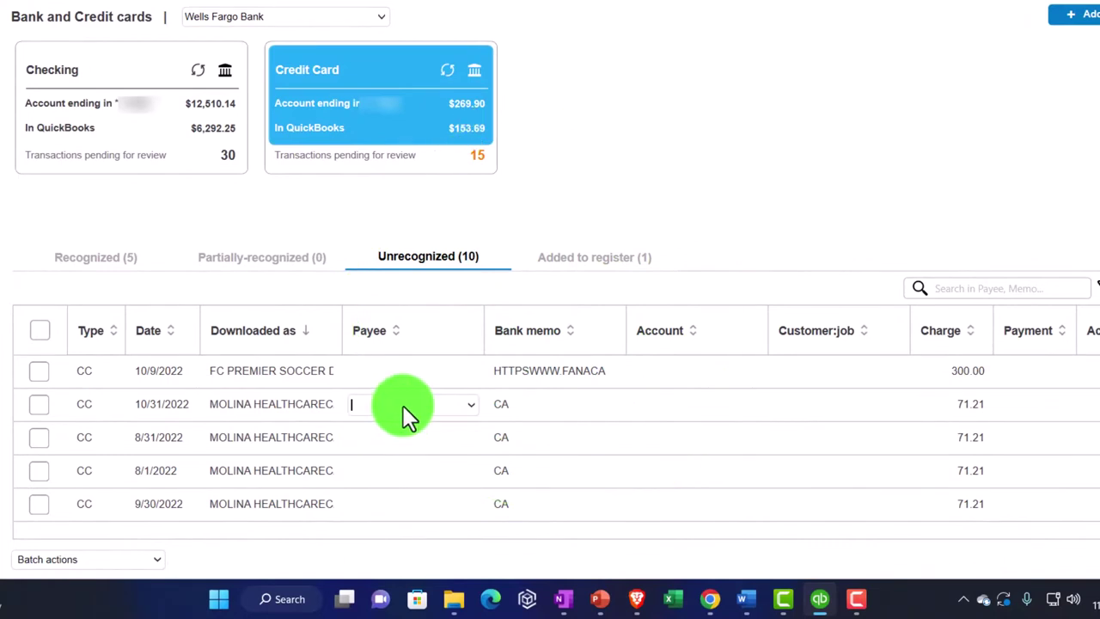
pyautogui.write('Molina')
pyautogui.press('Tab')
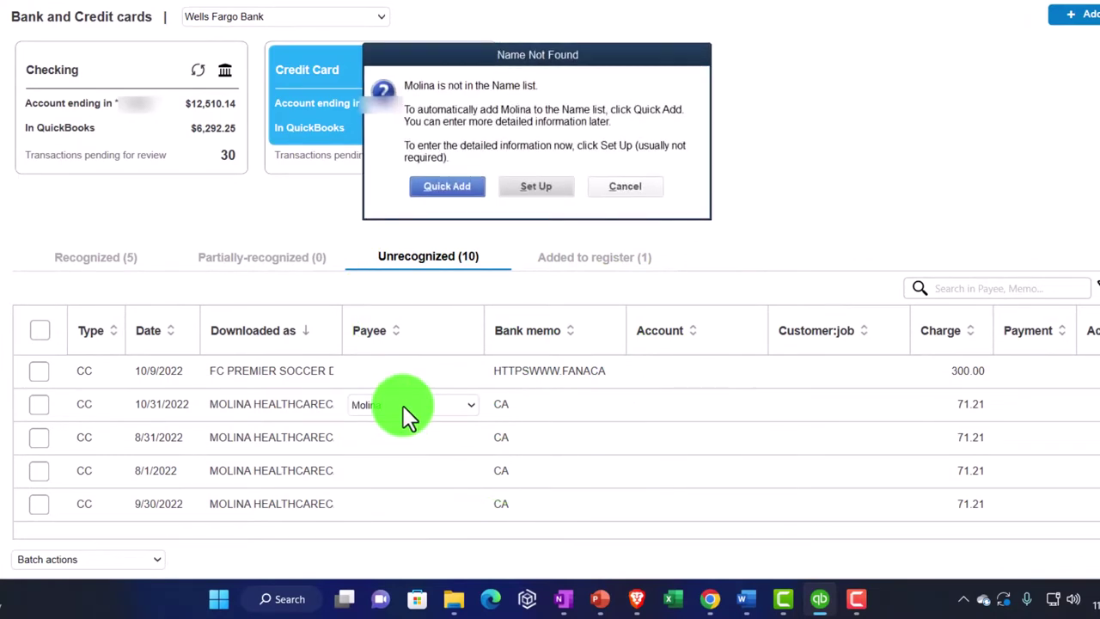
pyautogui.click(450, 188)
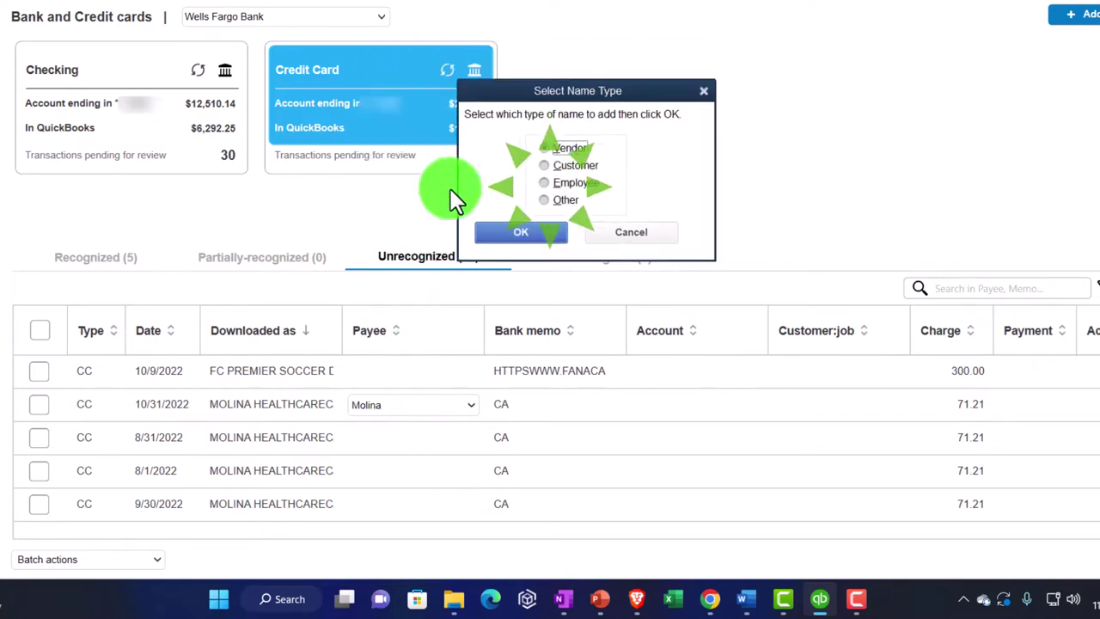
pyautogui.click(533, 236)
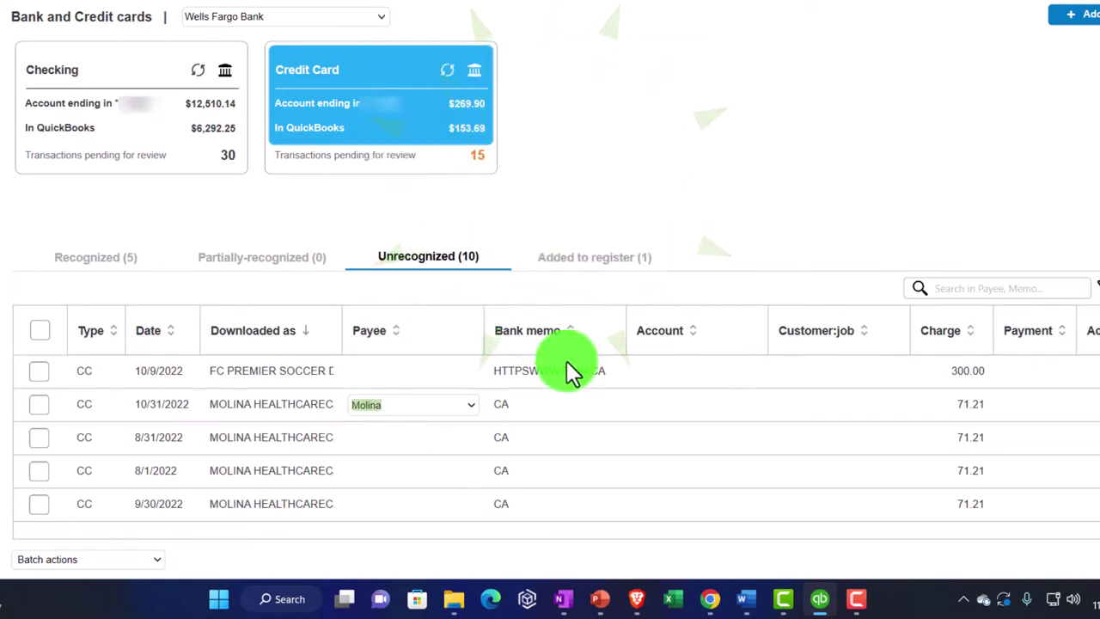
# Step: Assign the 10/31/2022 Molina charge to the Owners Draw equity account
pyautogui.click(674, 401)
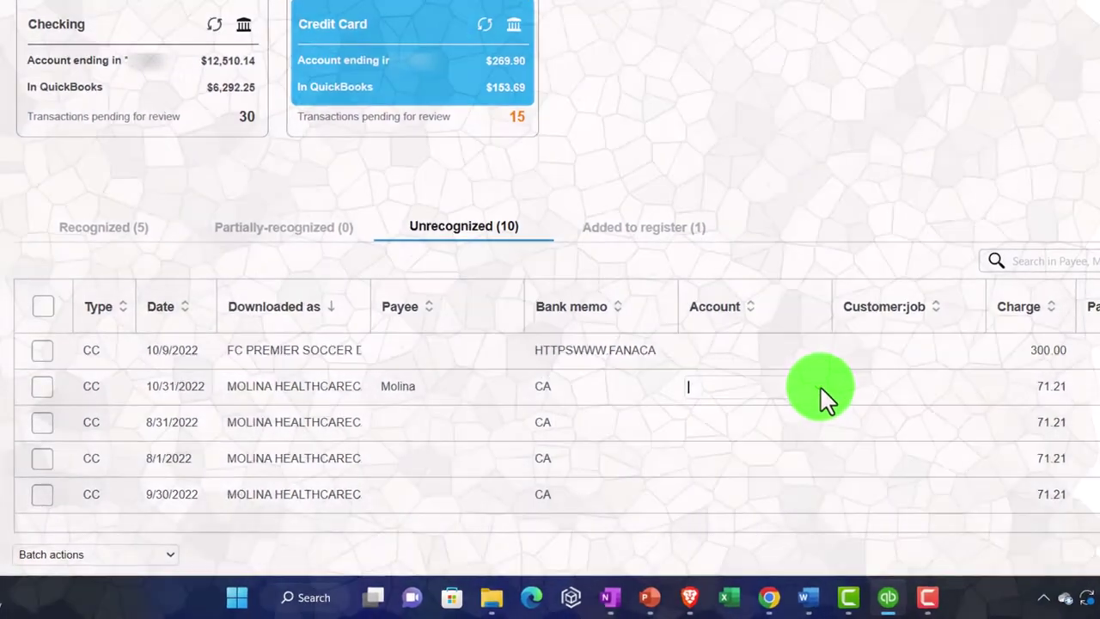
pyautogui.click(820, 385)
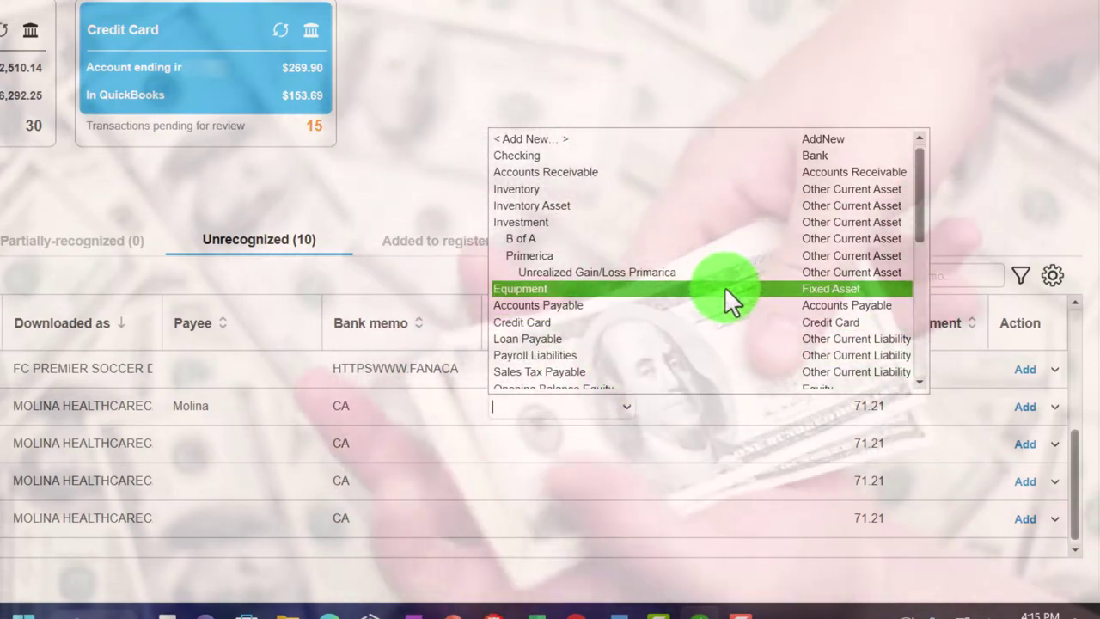
pyautogui.scroll(-1, 724, 286)
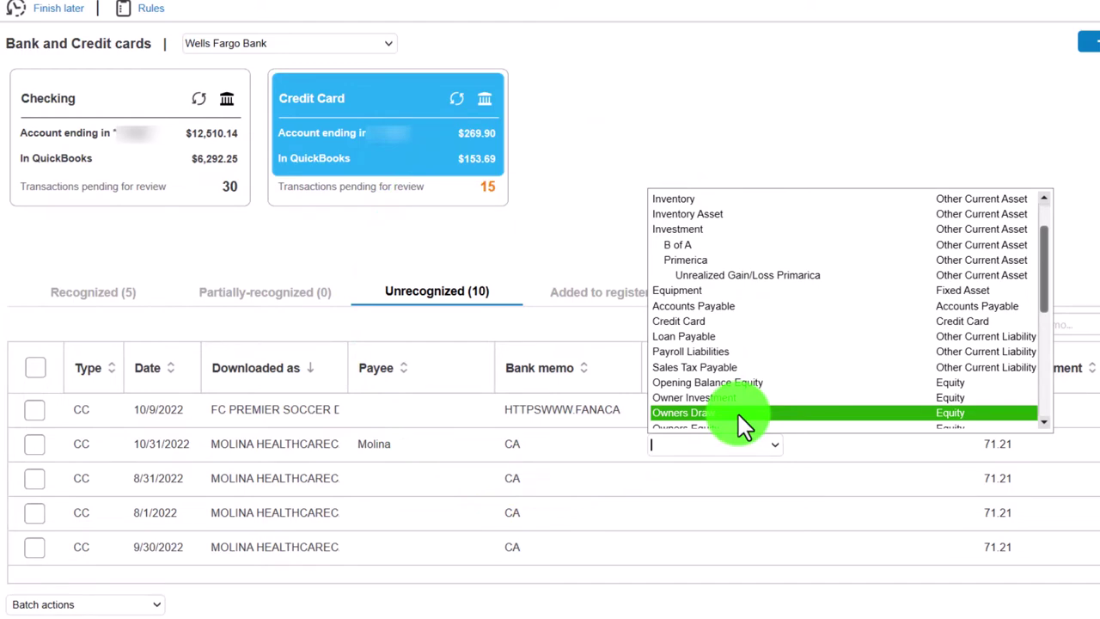
pyautogui.click(739, 414)
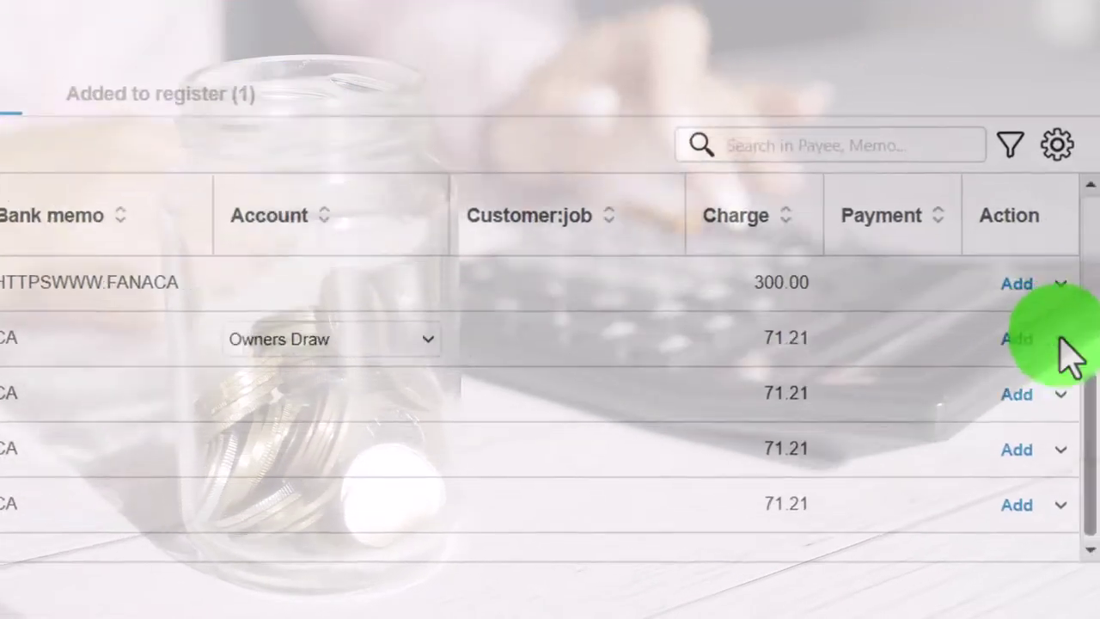
# Step: Create a rule named Molina from the 10/31/2022 Molina charge's details, then save the charge and add it to the register
pyautogui.click(1060, 339)
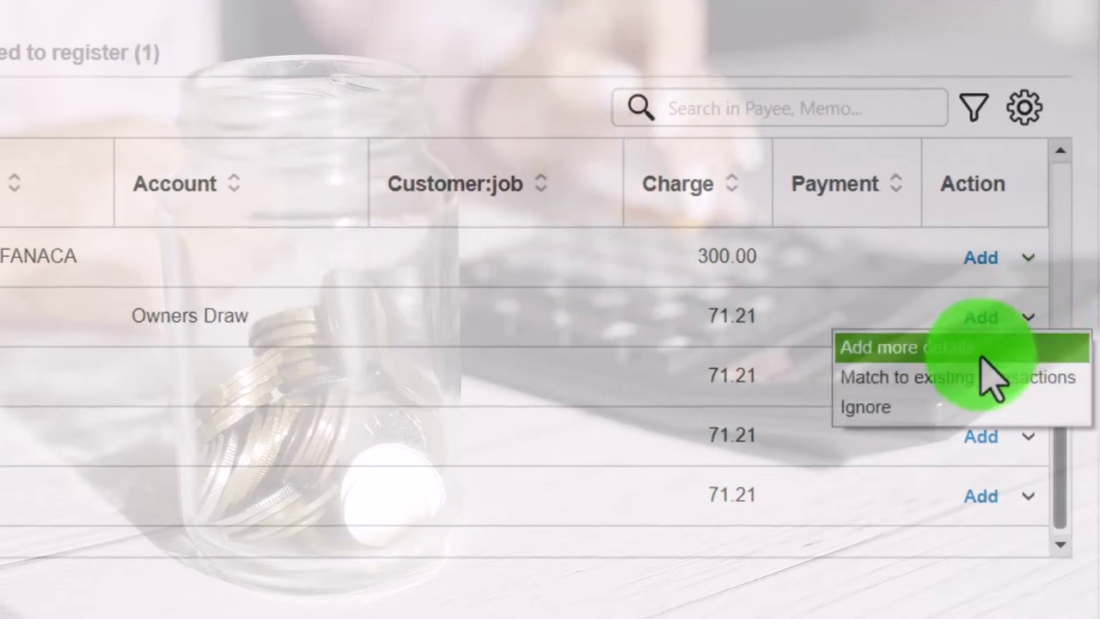
pyautogui.click(981, 358)
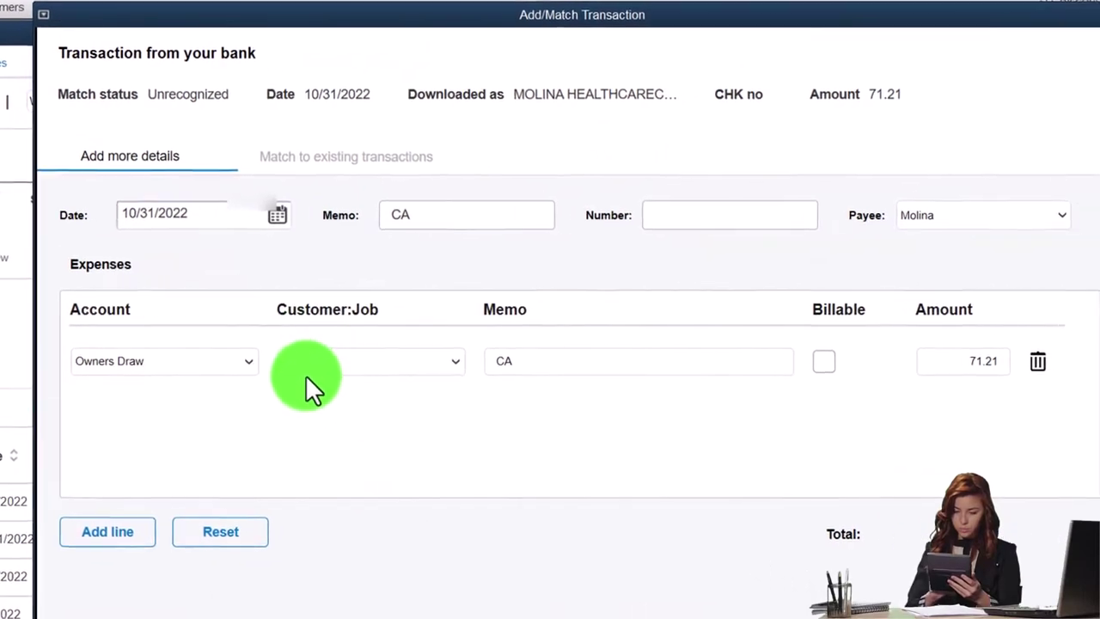
pyautogui.click(207, 537)
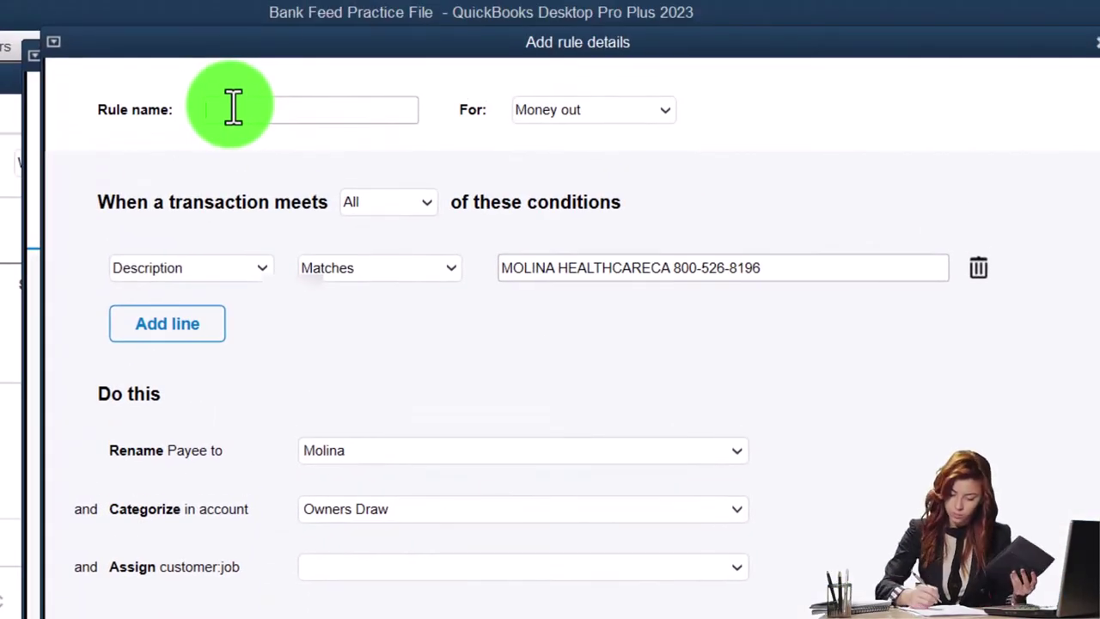
pyautogui.write('mo')
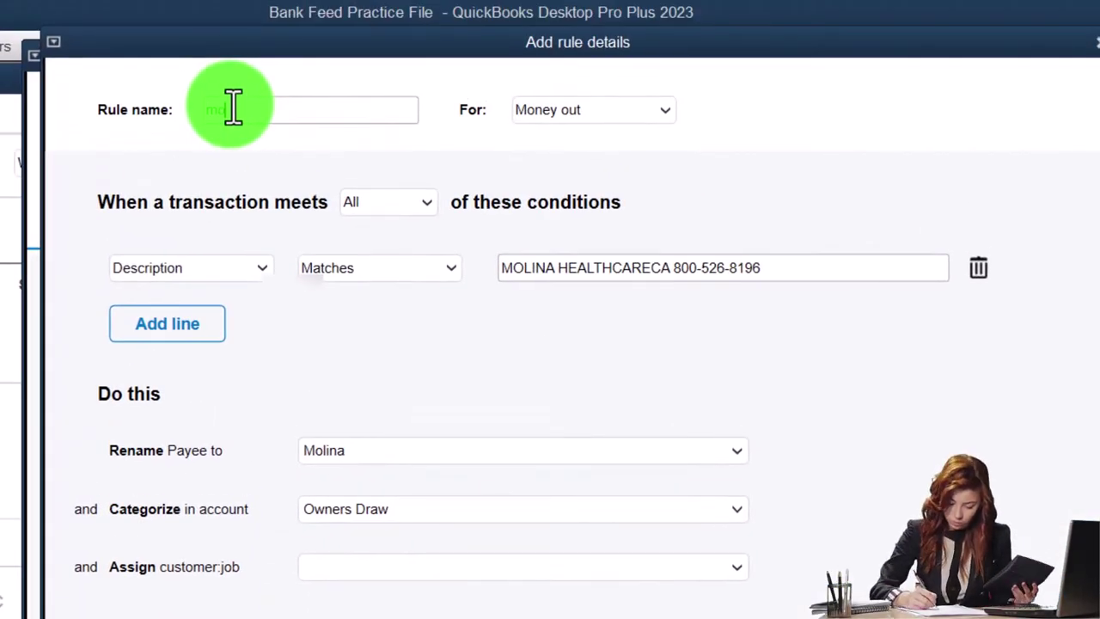
pyautogui.write('lina')
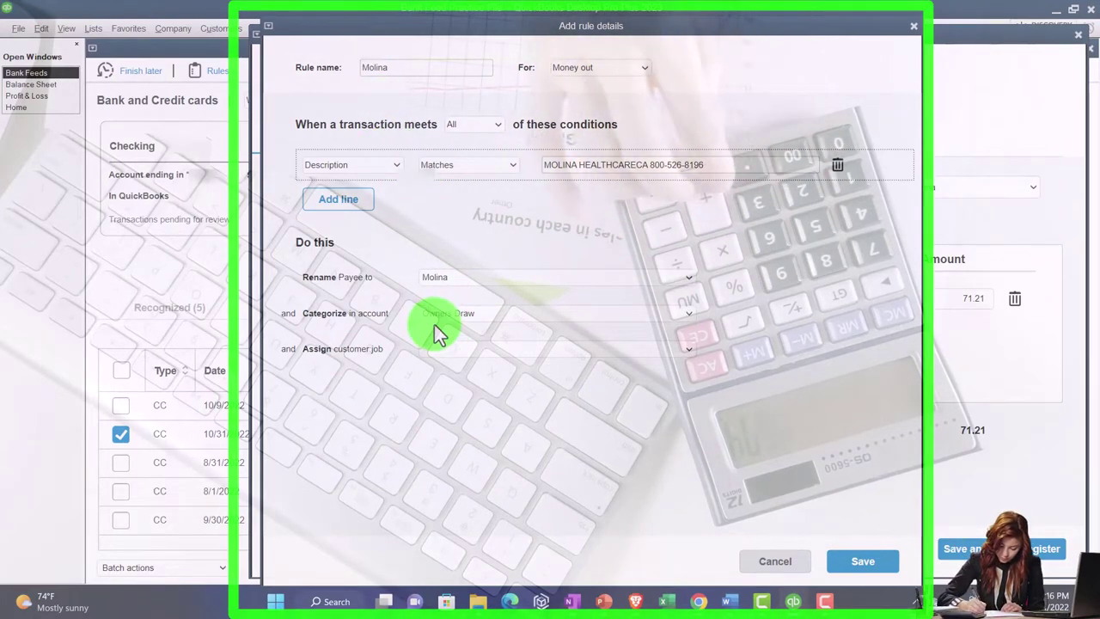
pyautogui.click(852, 565)
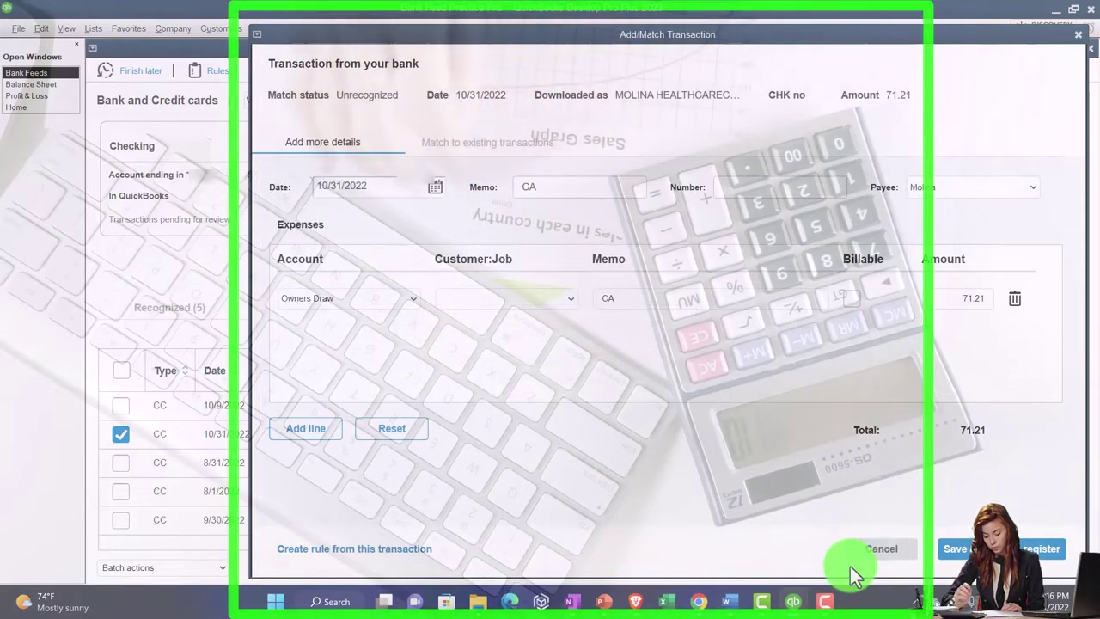
pyautogui.click(948, 554)
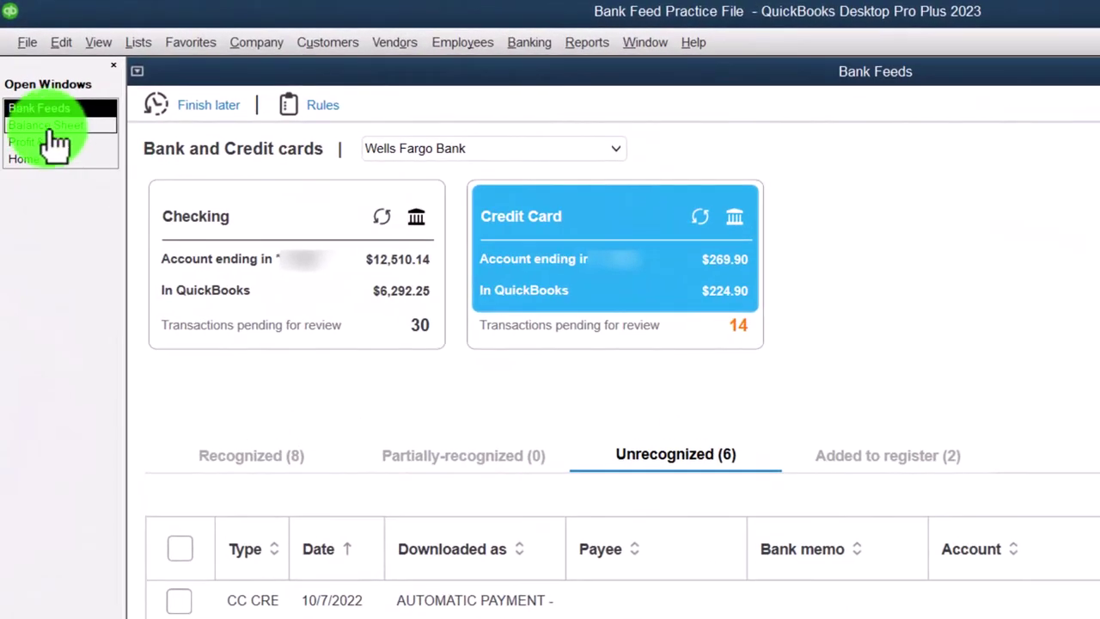
# Step: Open the Balance Sheet and drill down from the Credit Card liability to the 10/31/2022 Molina charge
pyautogui.click(47, 127)
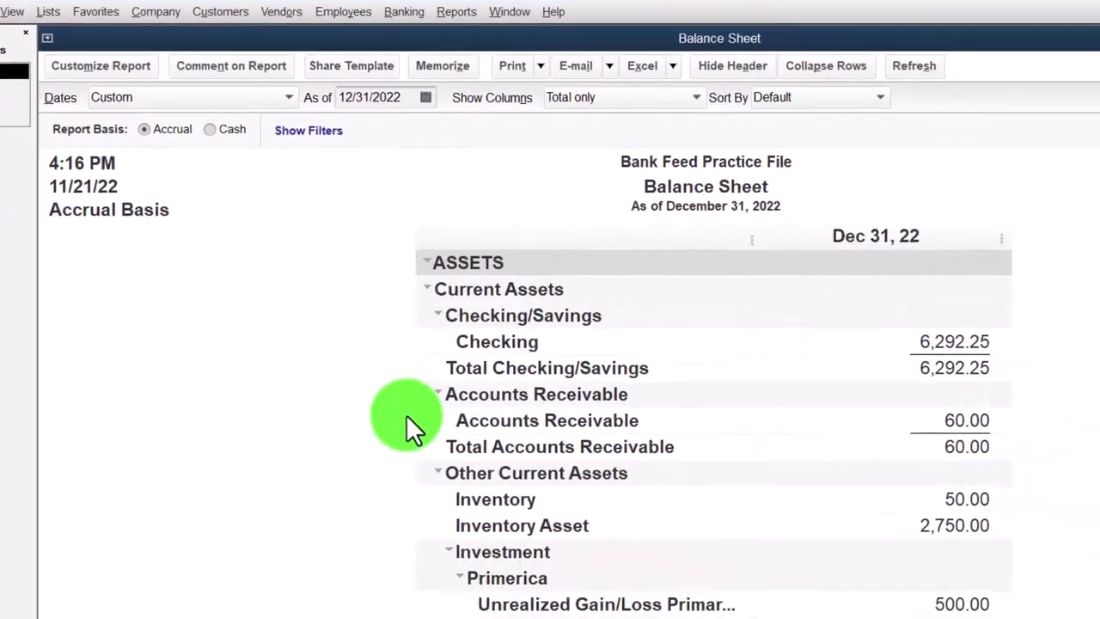
pyautogui.scroll(-6, 455, 443)
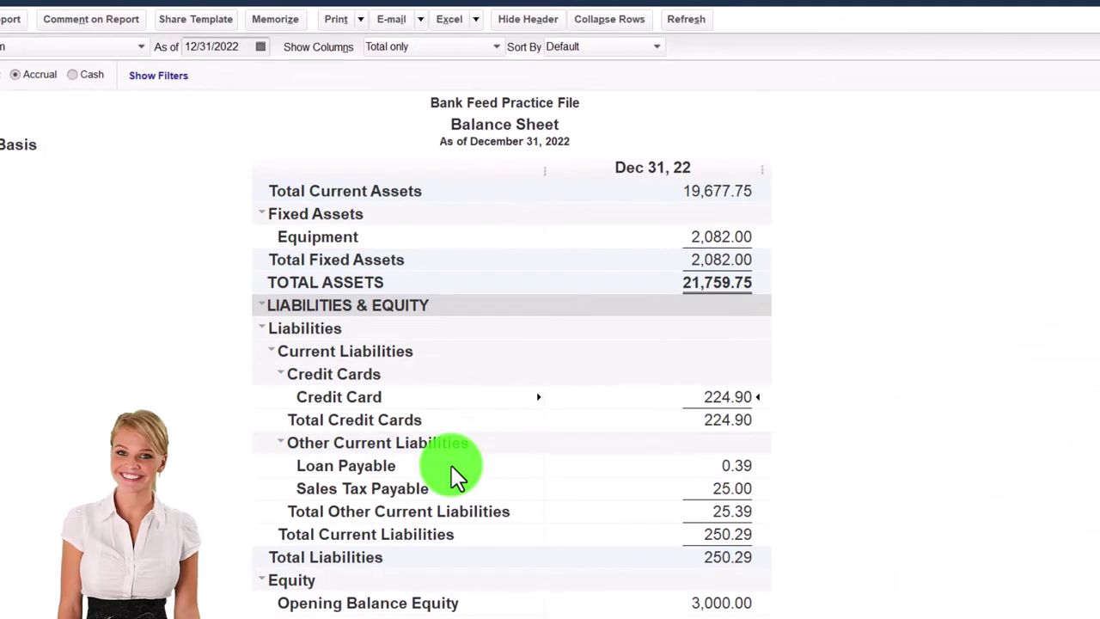
pyautogui.scroll(-1, 459, 461)
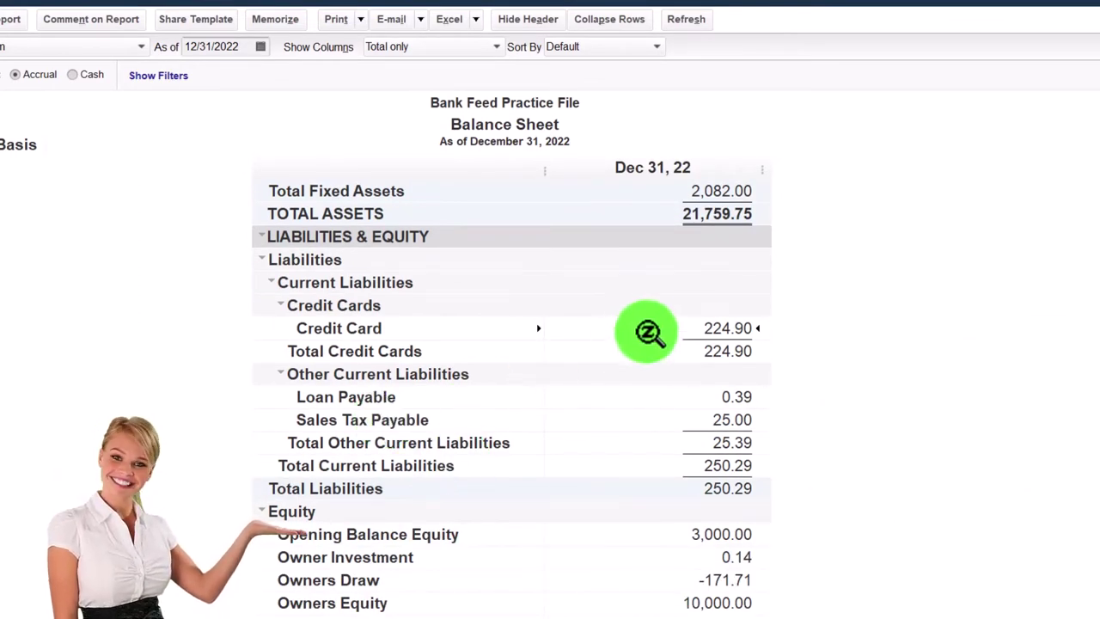
pyautogui.doubleClick(720, 330)
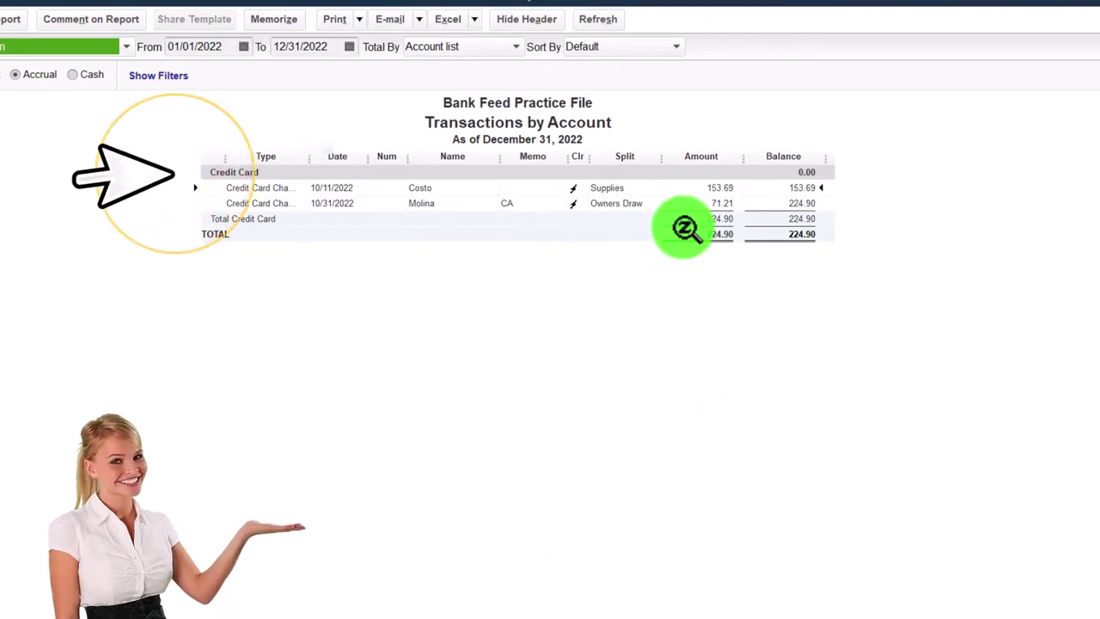
pyautogui.doubleClick(716, 207)
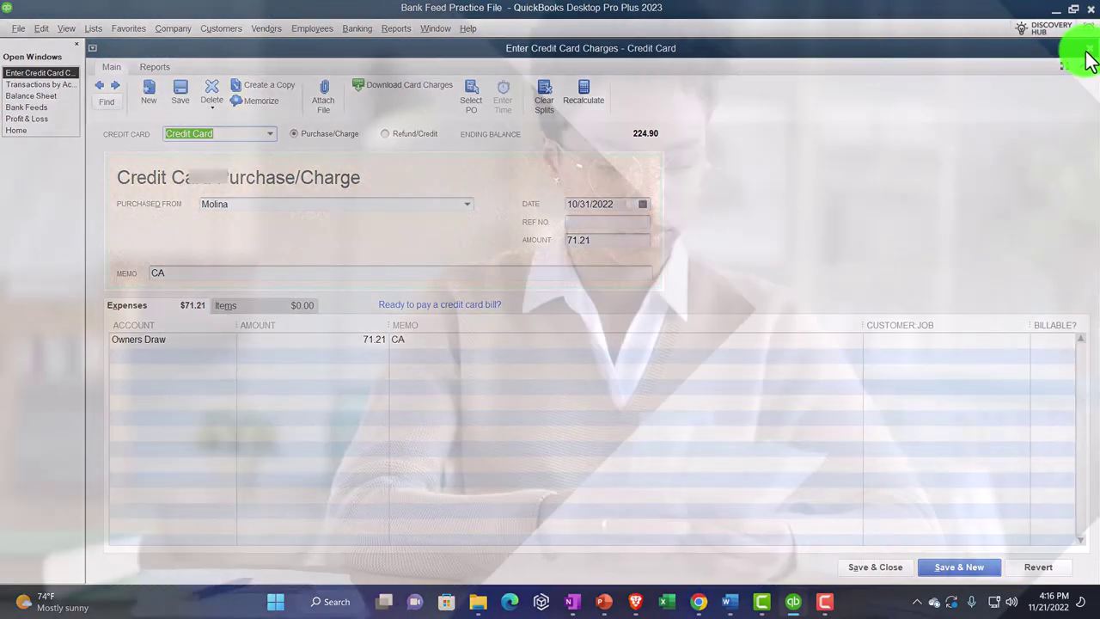
# Step: Close the Molina charge and the transaction detail, and examine Owners Draw in the Balance Sheet's equity section
pyautogui.click(1086, 51)
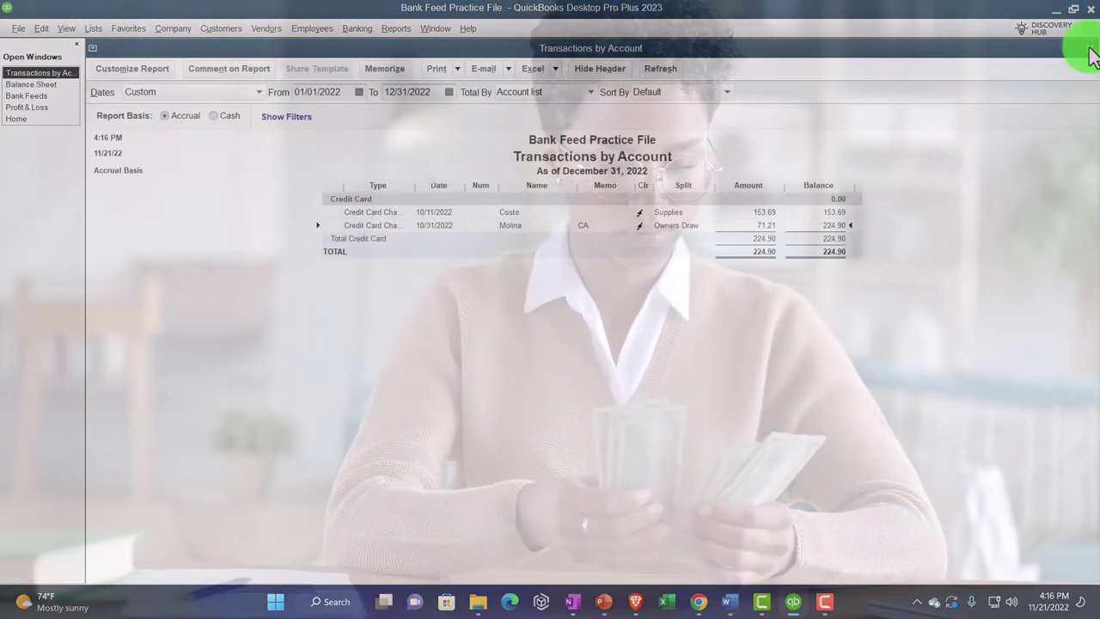
pyautogui.click(1088, 52)
pyautogui.scroll(-1, 790, 275)
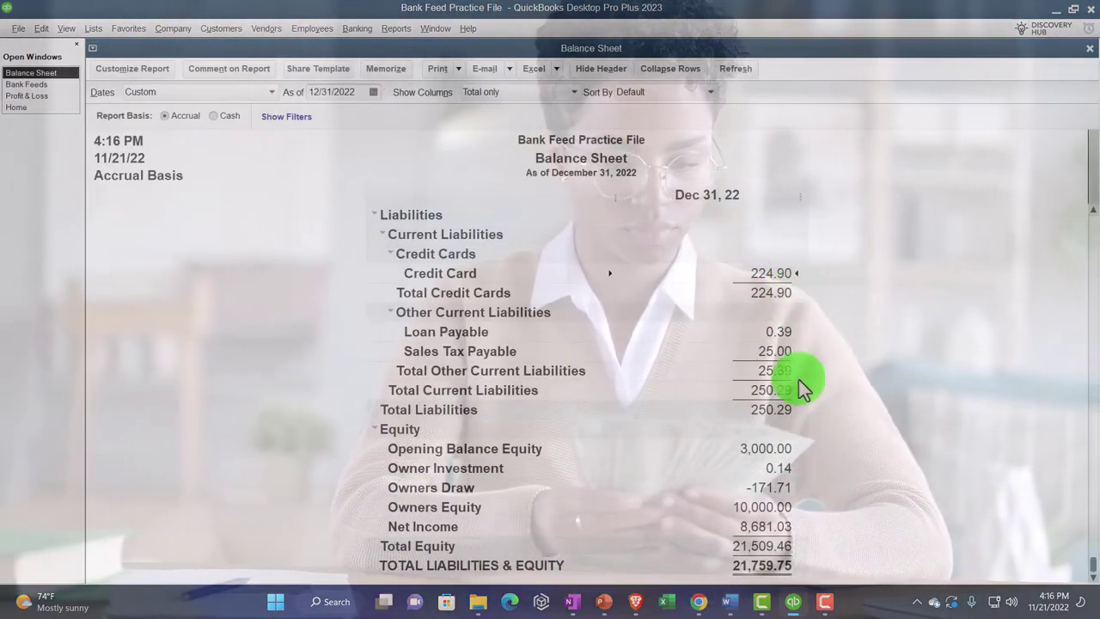
pyautogui.click(756, 488)
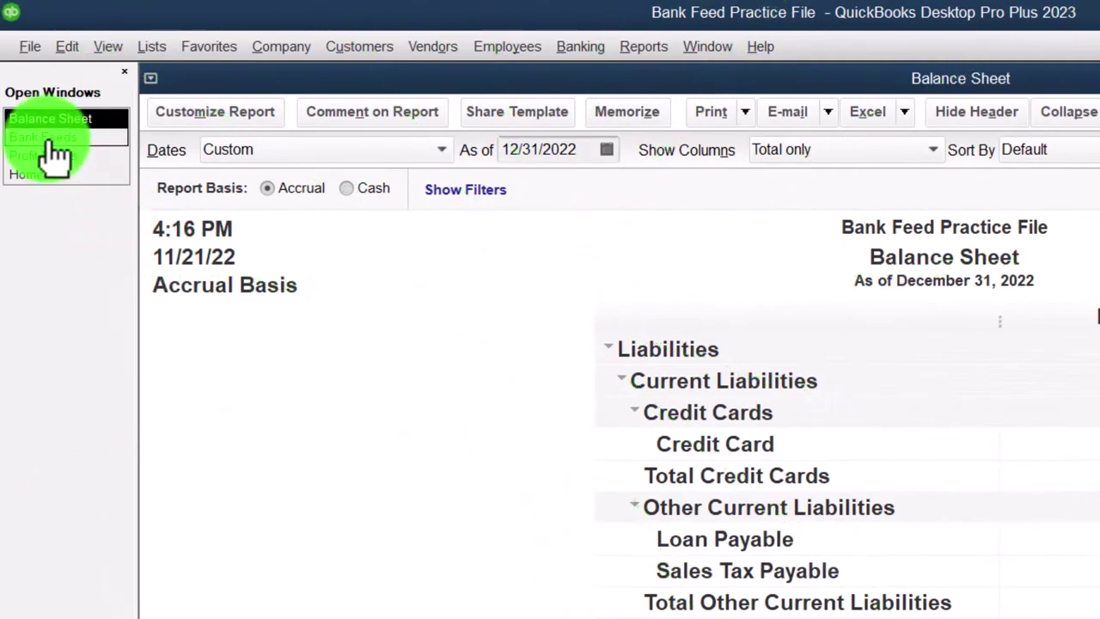
# Step: Return to Bank Feeds, sort by Downloaded as, and give the 10/5/2022 Board Accountancy charge a new vendor payee, Board of Accountancy
pyautogui.click(52, 138)
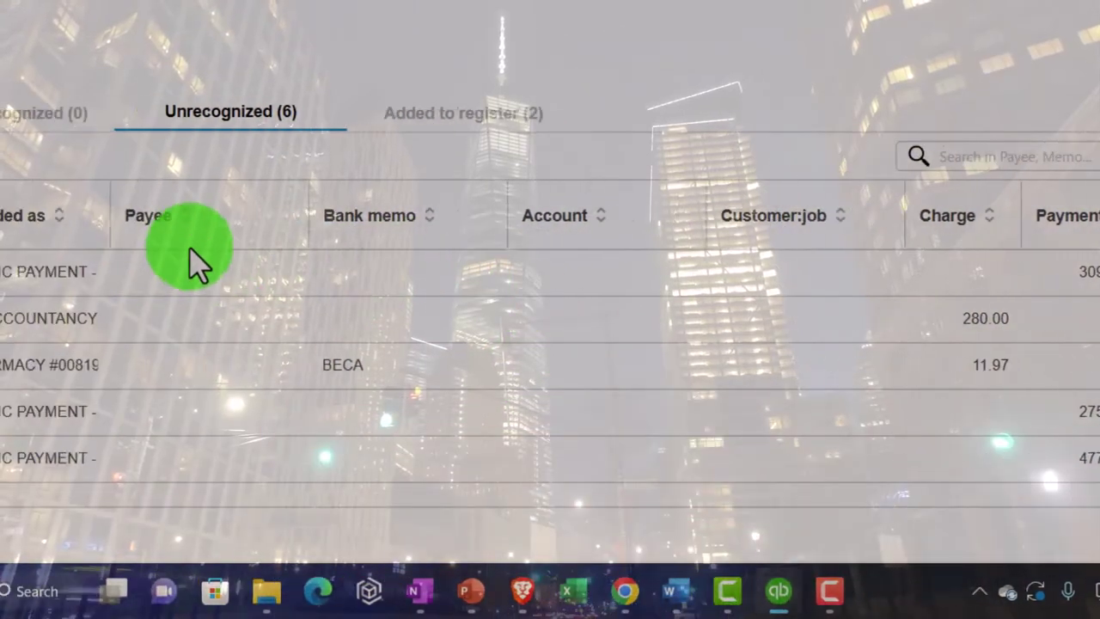
pyautogui.click(13, 222)
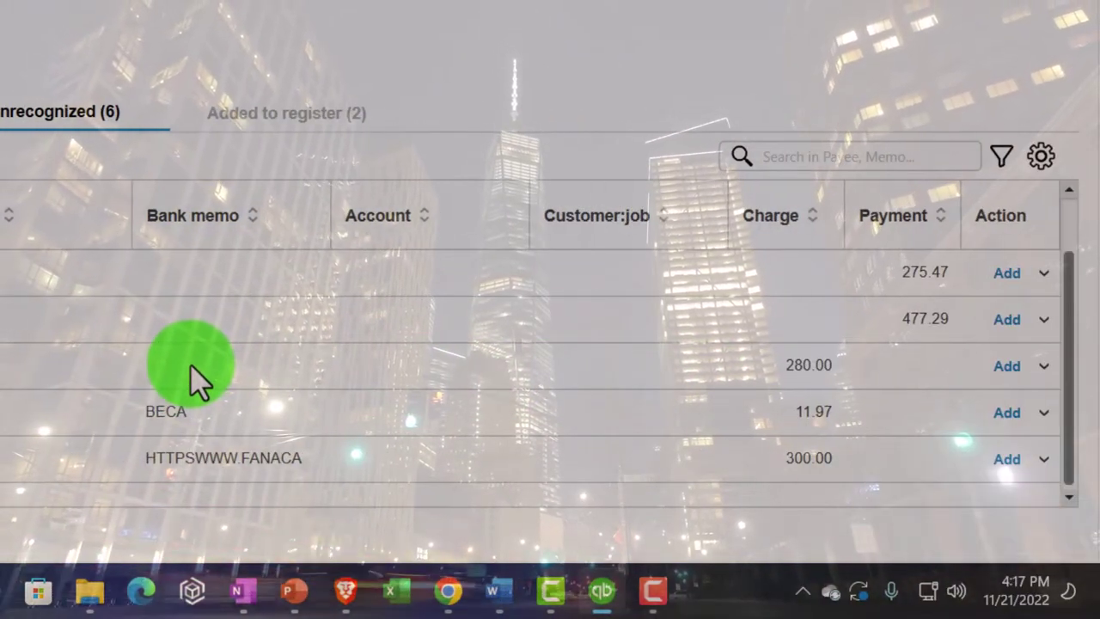
pyautogui.click(40, 365)
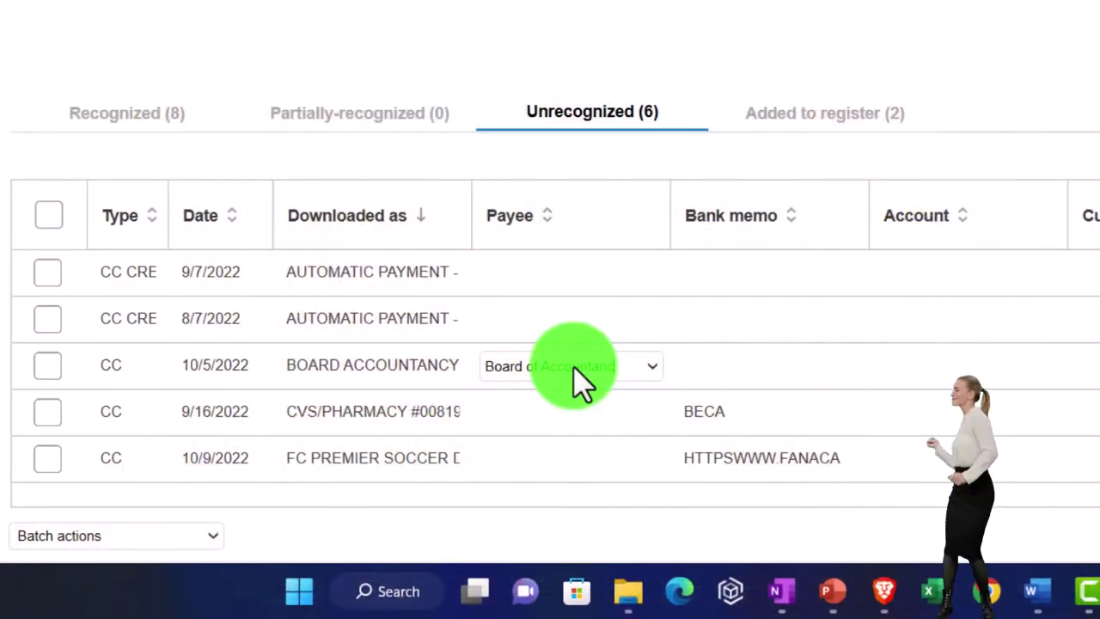
pyautogui.press('Tab')
pyautogui.click(500, 277)
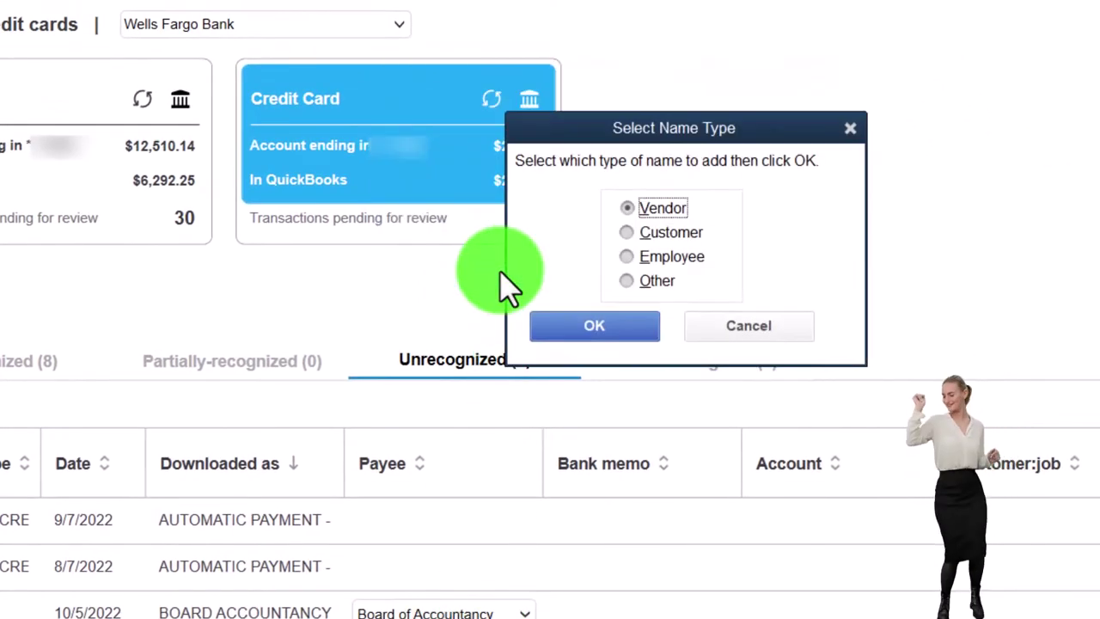
pyautogui.click(574, 326)
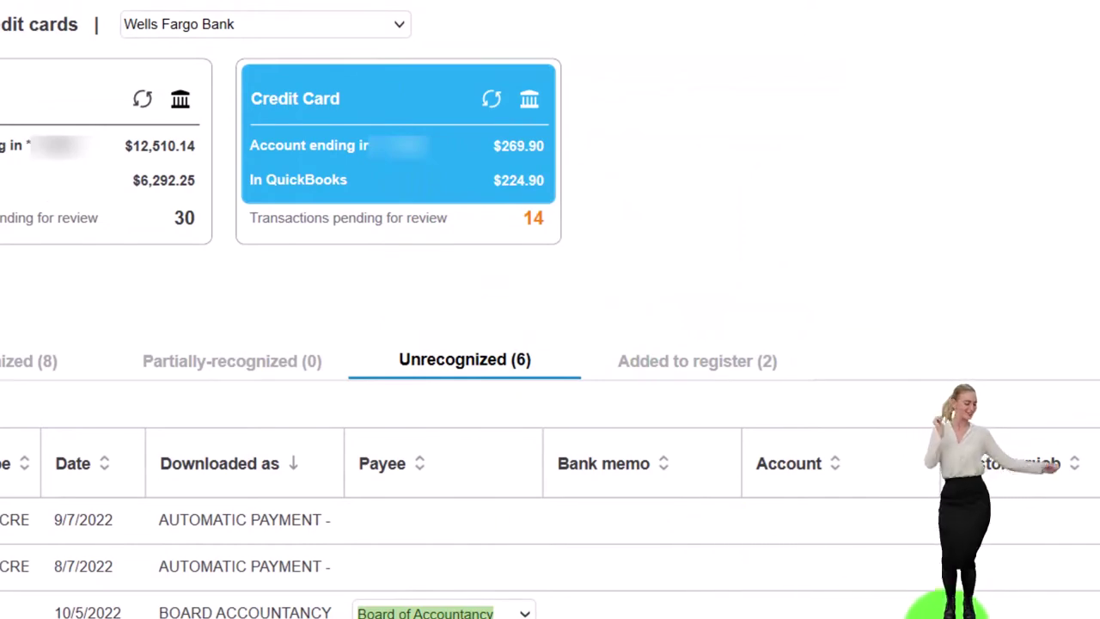
# Step: Create a new expense account named Dues and subscriptions and assign it to the 10/5/2022 Board Accountancy charge
pyautogui.click(920, 611)
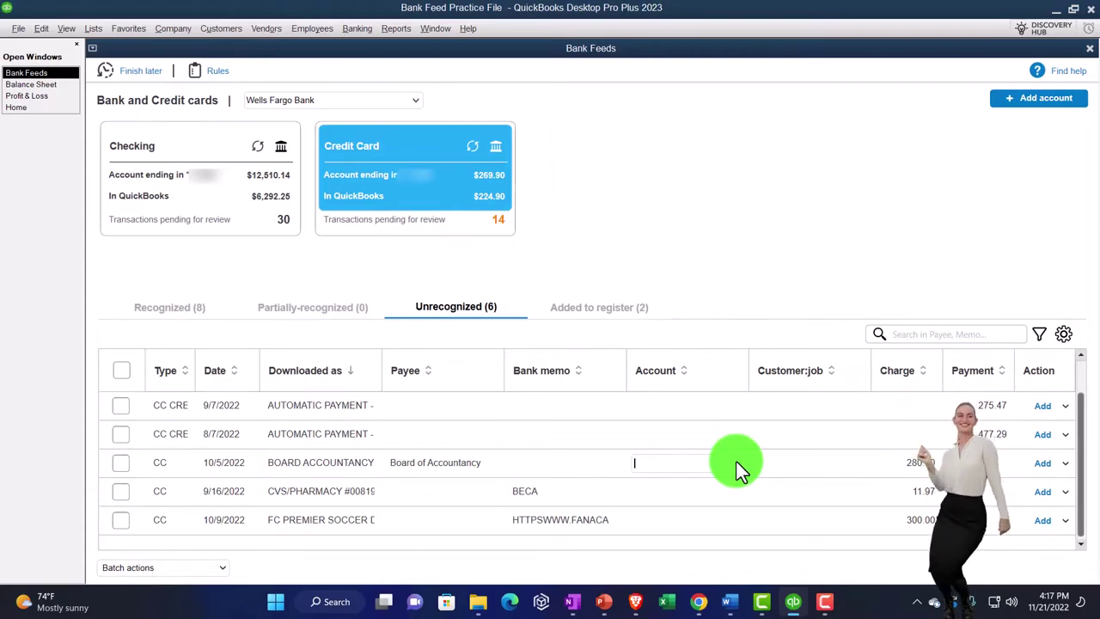
pyautogui.click(737, 462)
pyautogui.scroll(-6, 500, 223)
pyautogui.scroll(-1, 503, 224)
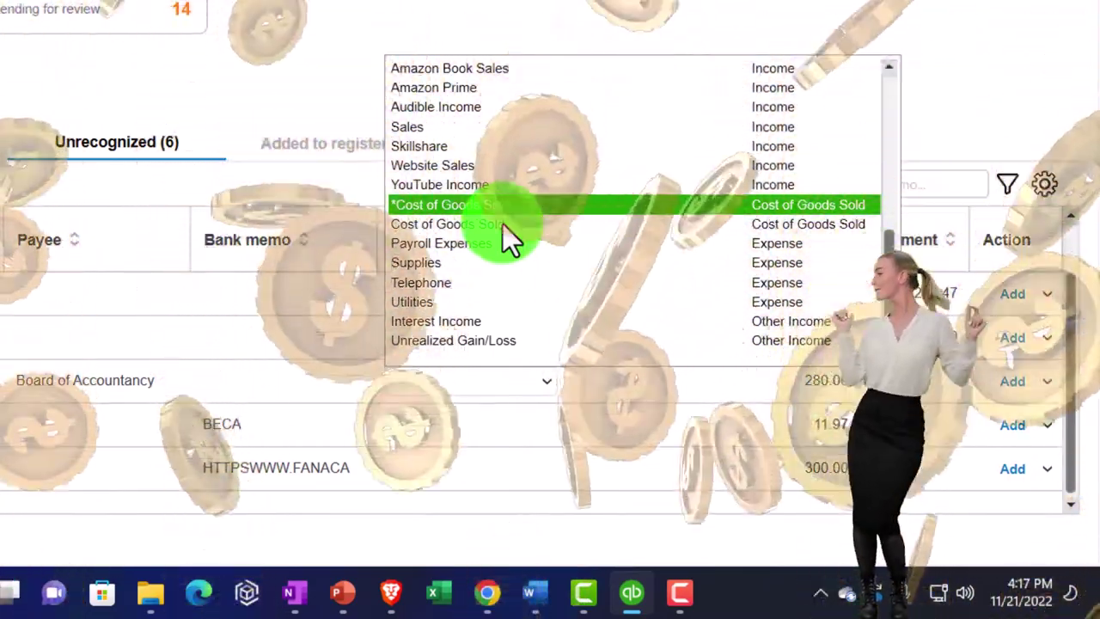
pyautogui.scroll(7, 503, 224)
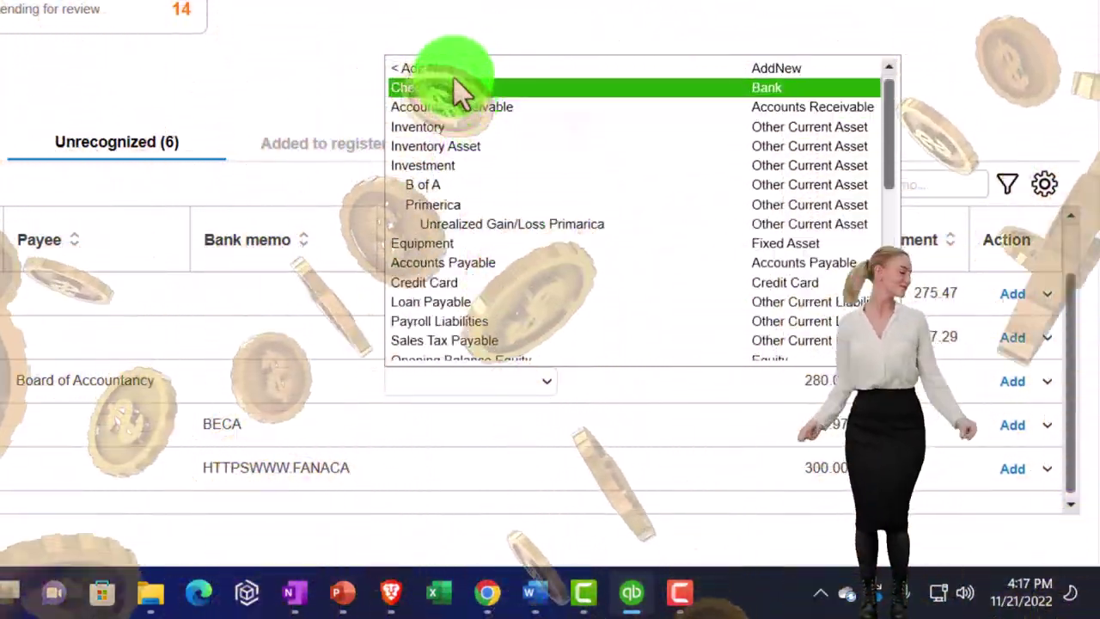
pyautogui.click(451, 71)
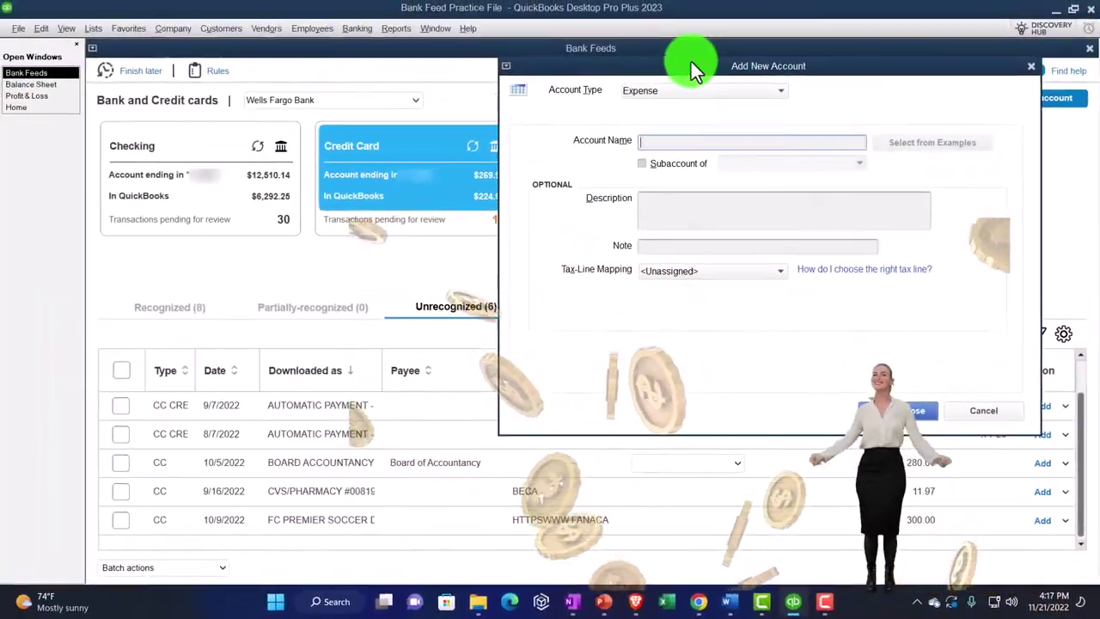
pyautogui.moveTo(691, 62); pyautogui.dragTo(745, 122)
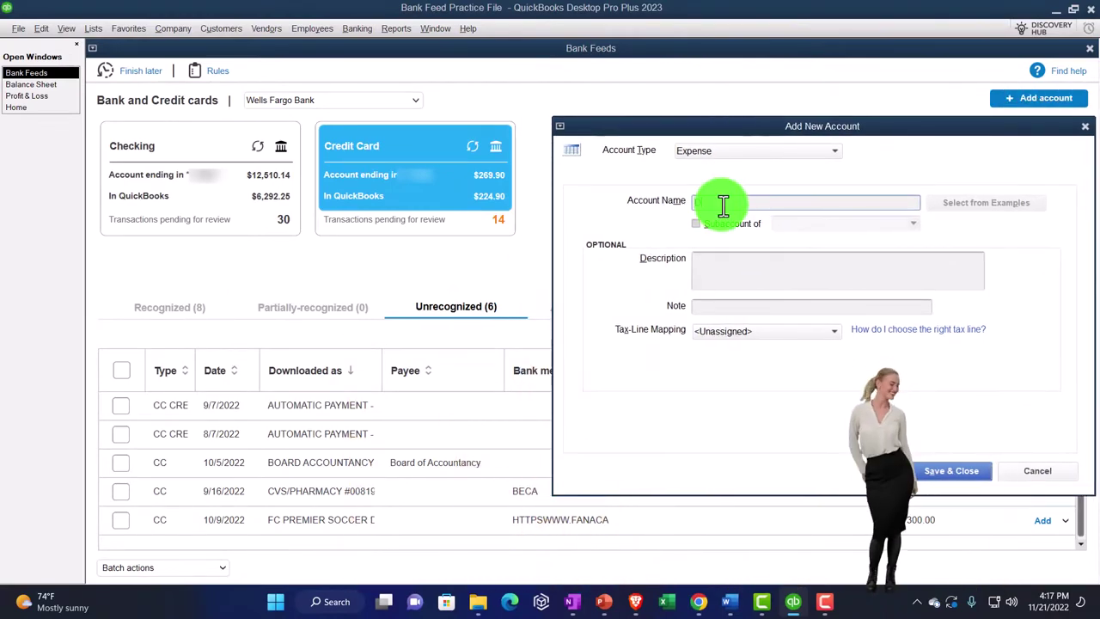
pyautogui.write('Dues & Subscri')
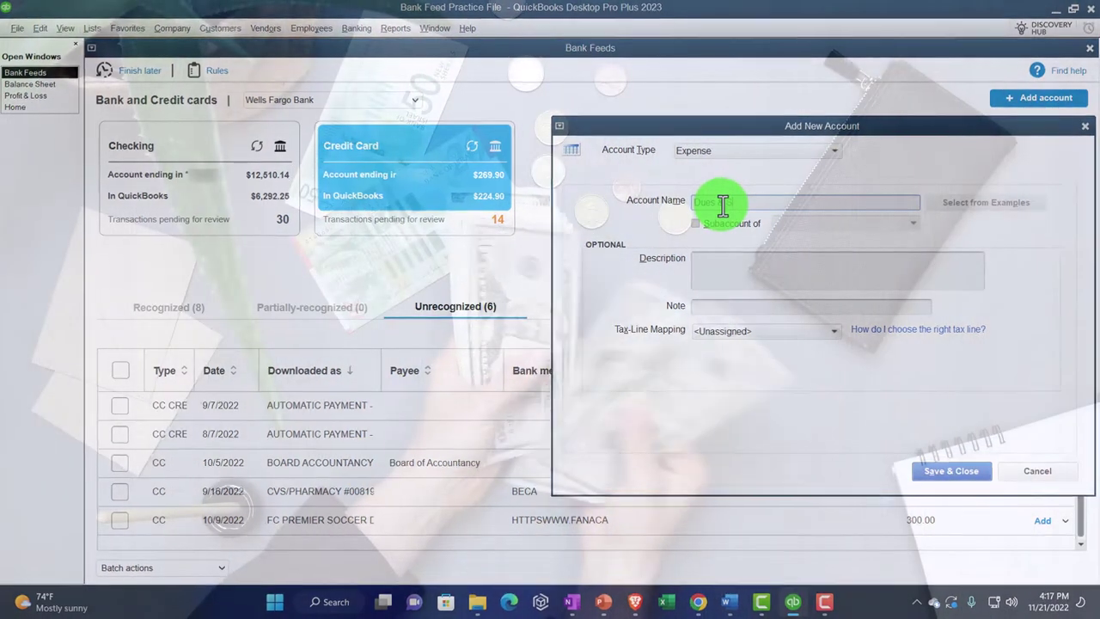
pyautogui.write('ptions')
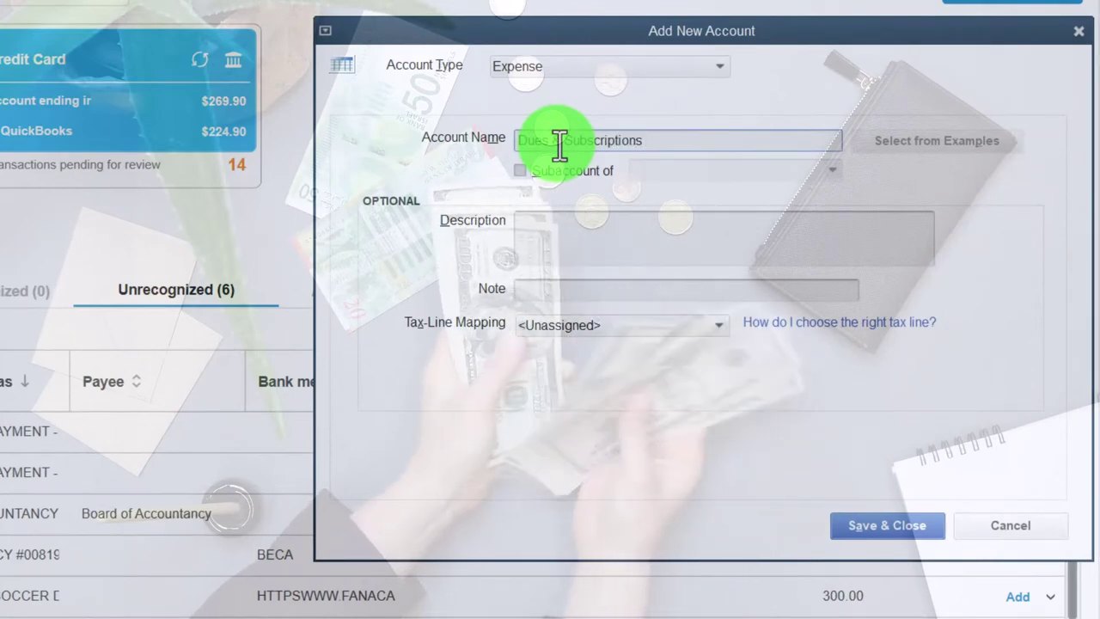
pyautogui.press('Tab')
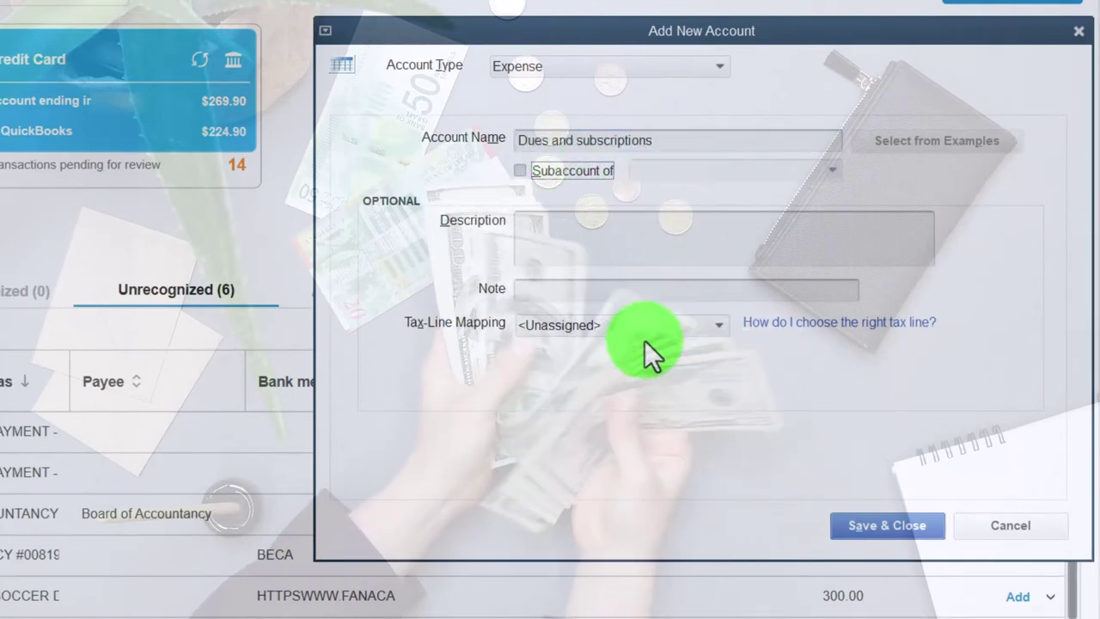
pyautogui.click(861, 518)
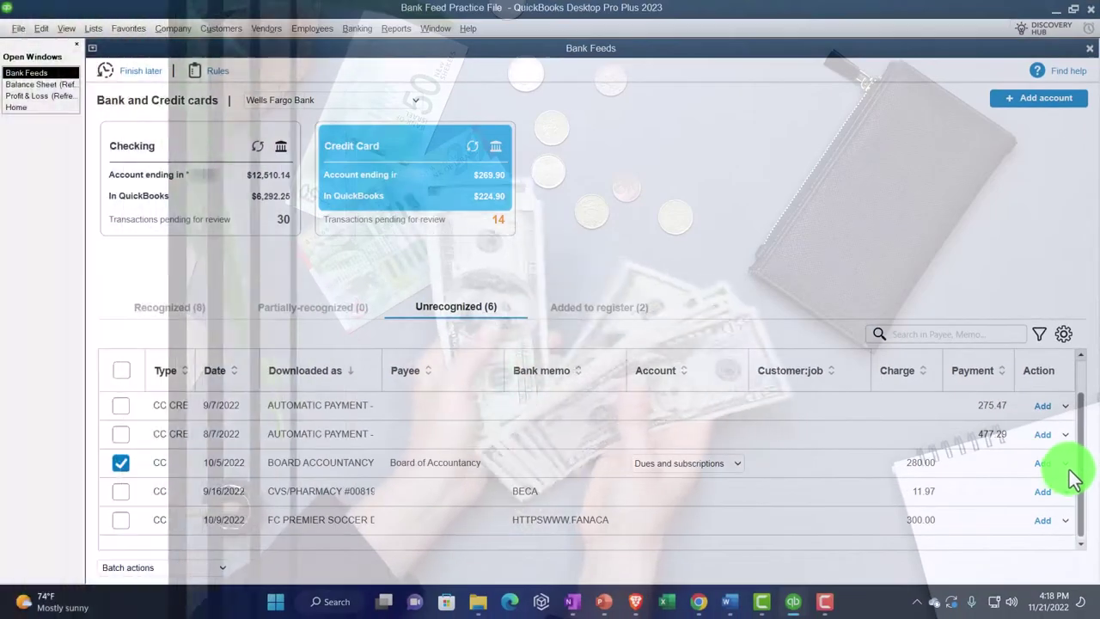
# Step: Create a rule named Board of Accountancy from the charge's details, then save the charge and add it to the register
pyautogui.click(1050, 514)
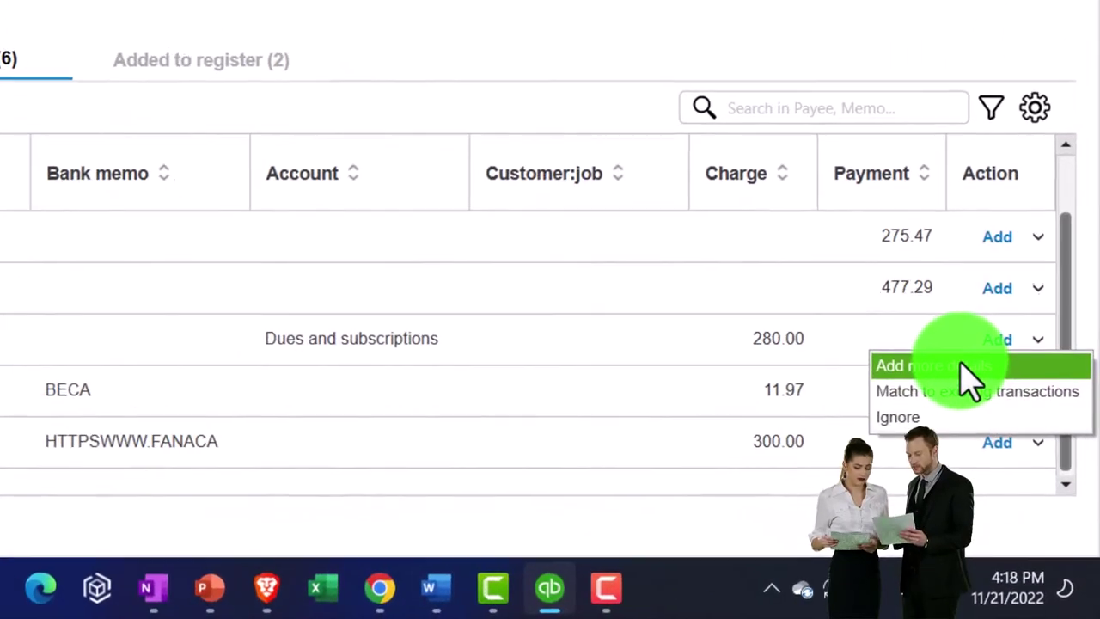
pyautogui.click(1021, 479)
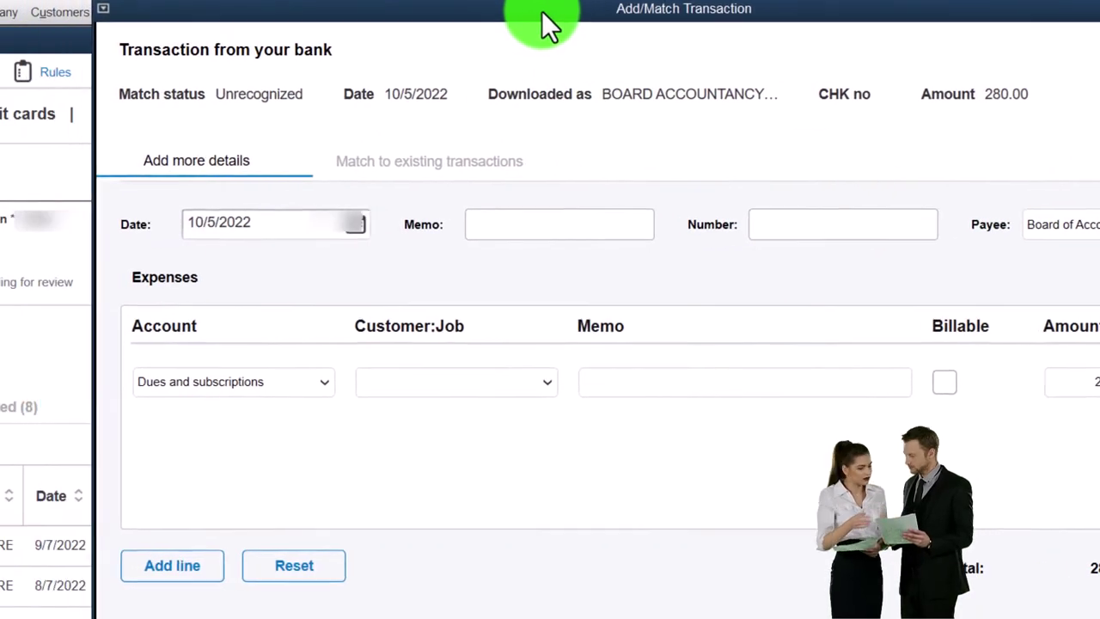
pyautogui.click(145, 572)
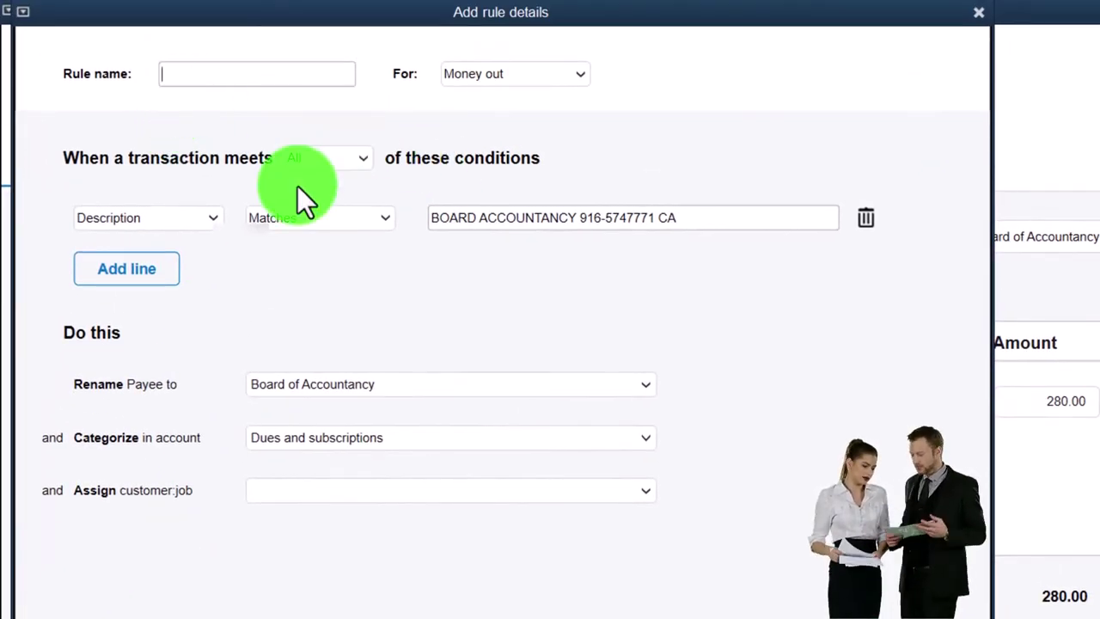
pyautogui.write('Board of Accountancy')
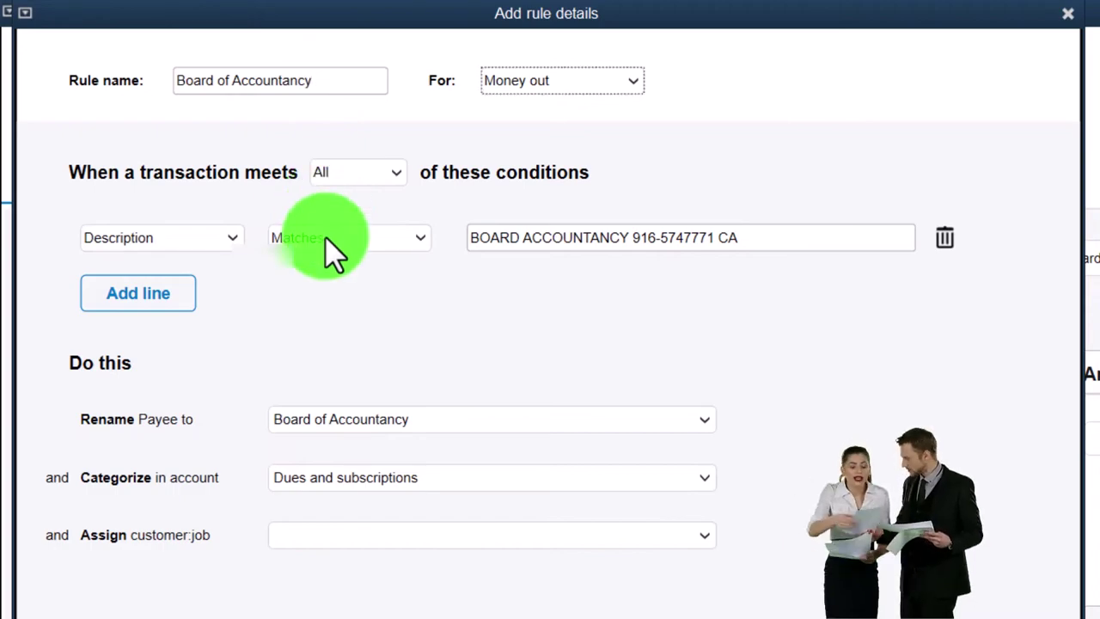
pyautogui.click(871, 562)
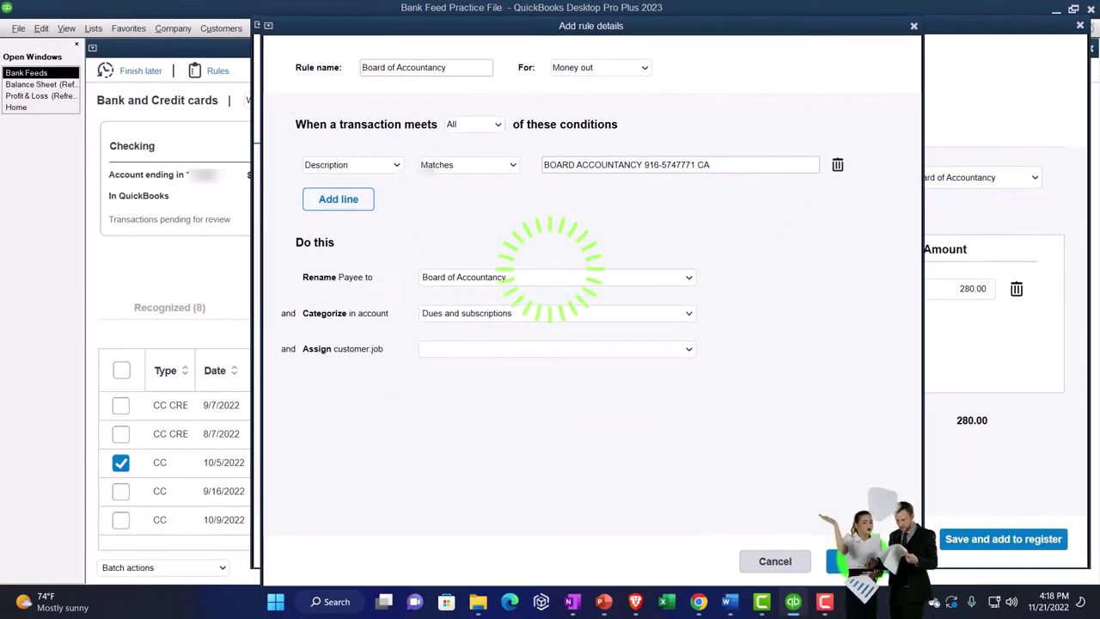
pyautogui.click(965, 546)
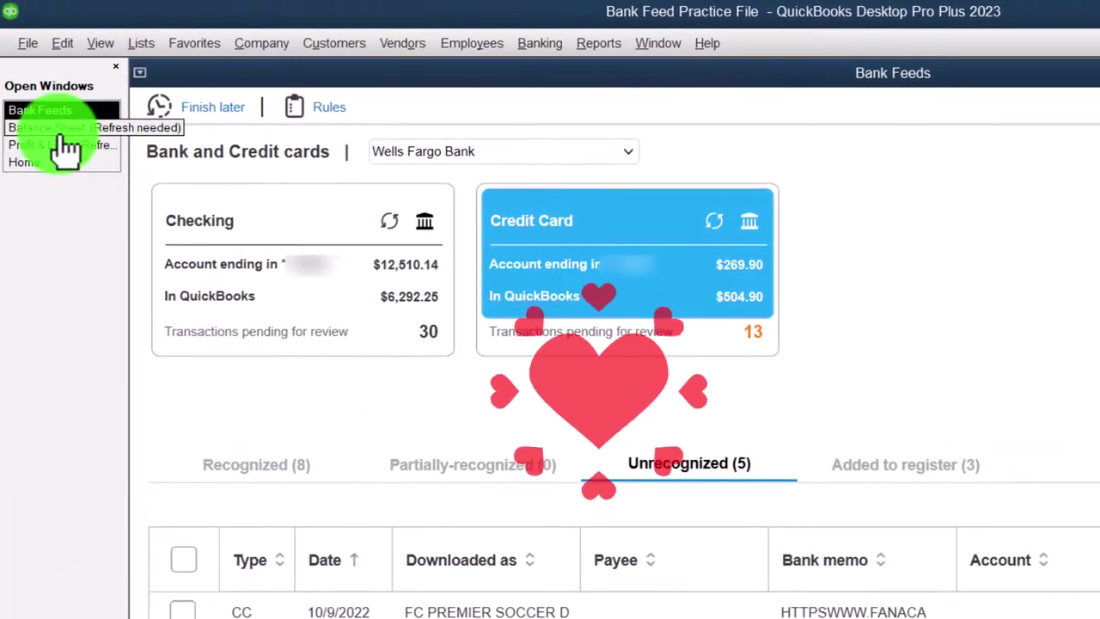
# Step: Drill down from the Balance Sheet's Credit Card liability to the 10/05/2022 Board of Accountancy charge, then close the charge and transaction detail
pyautogui.click(61, 130)
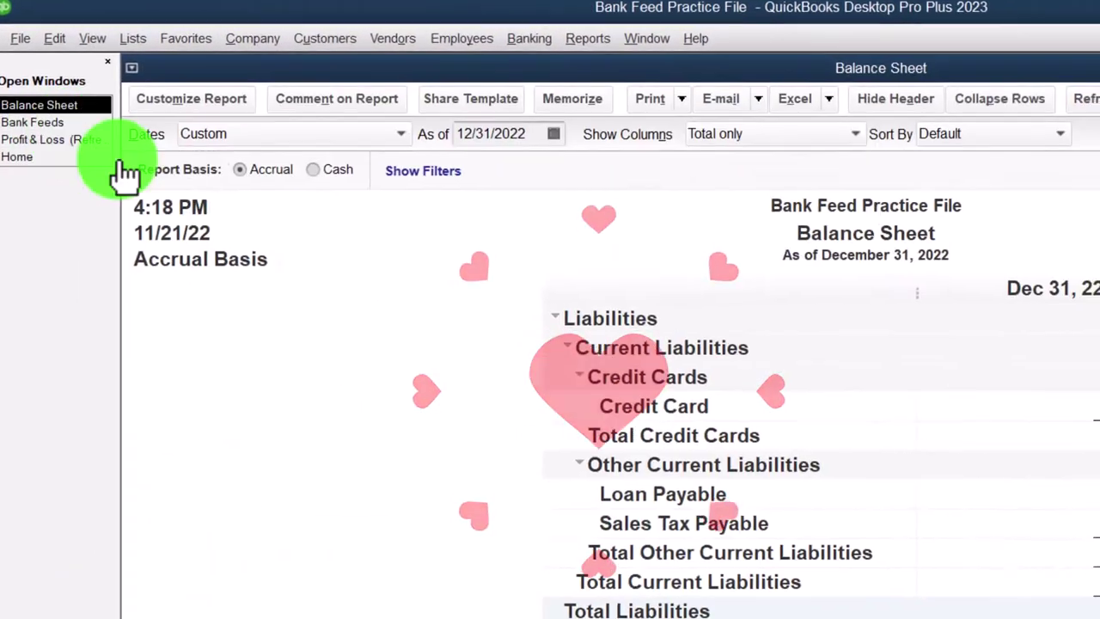
pyautogui.scroll(4, 270, 223)
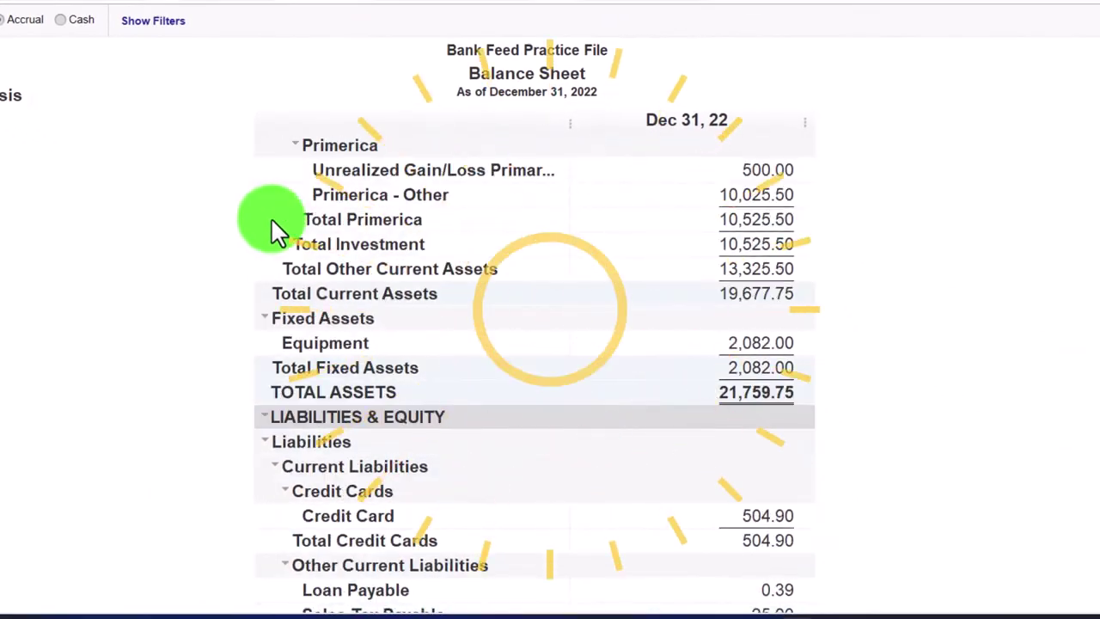
pyautogui.scroll(-5, 271, 224)
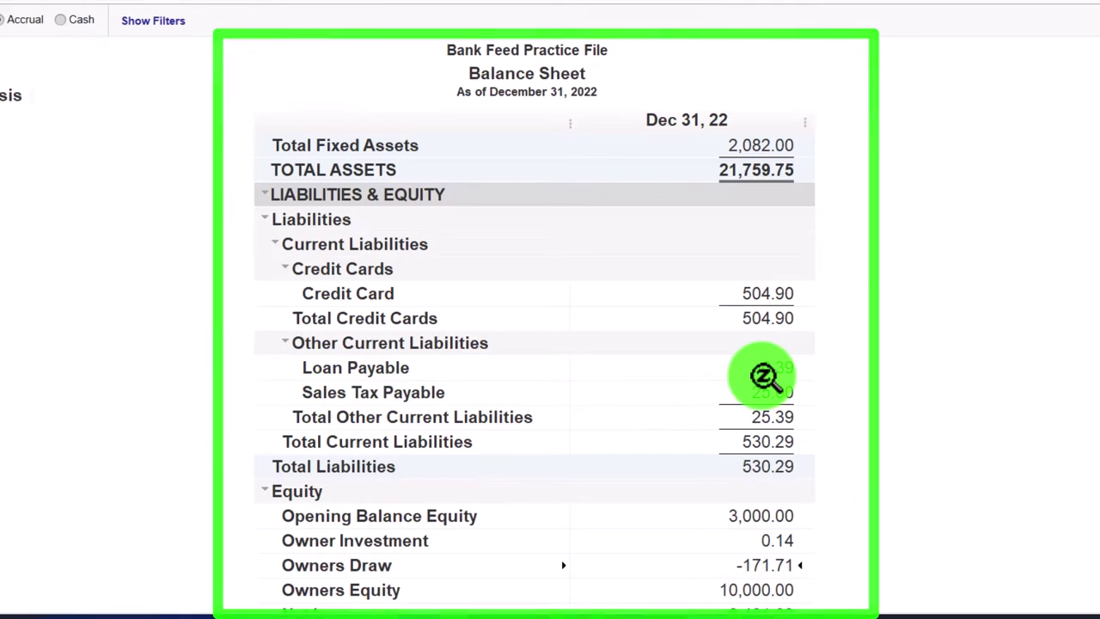
pyautogui.doubleClick(768, 293)
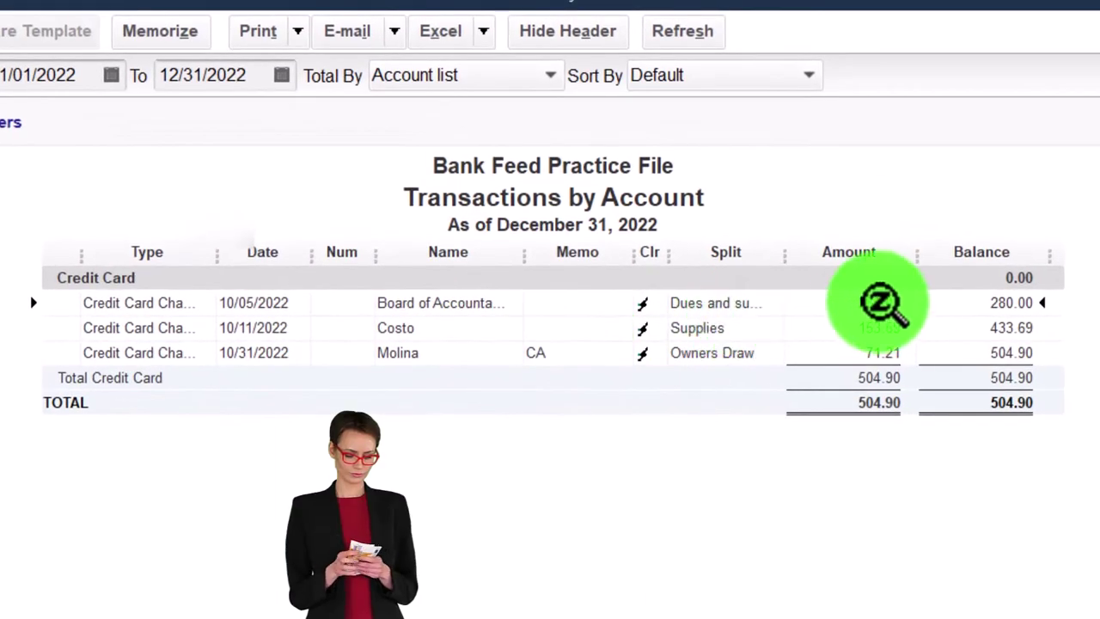
pyautogui.doubleClick(881, 303)
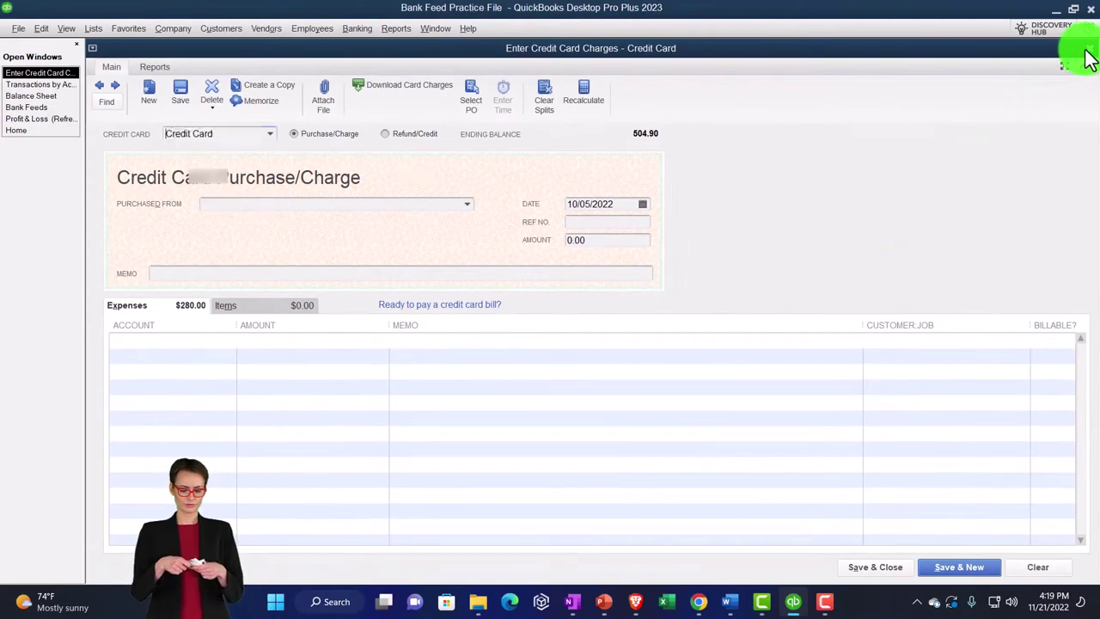
pyautogui.click(1088, 50)
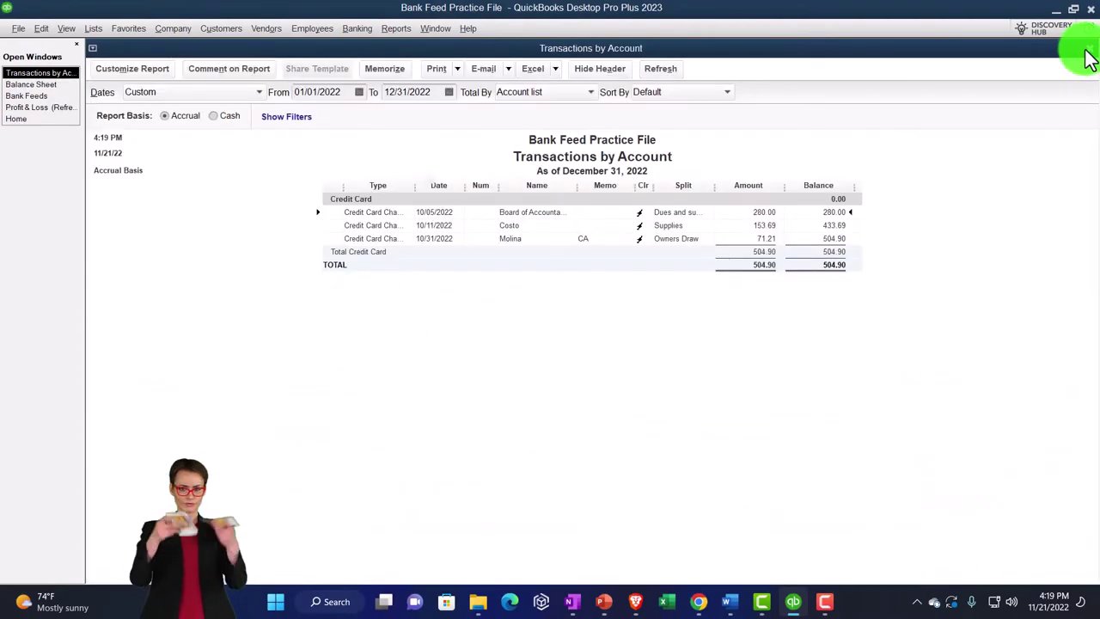
pyautogui.click(1086, 52)
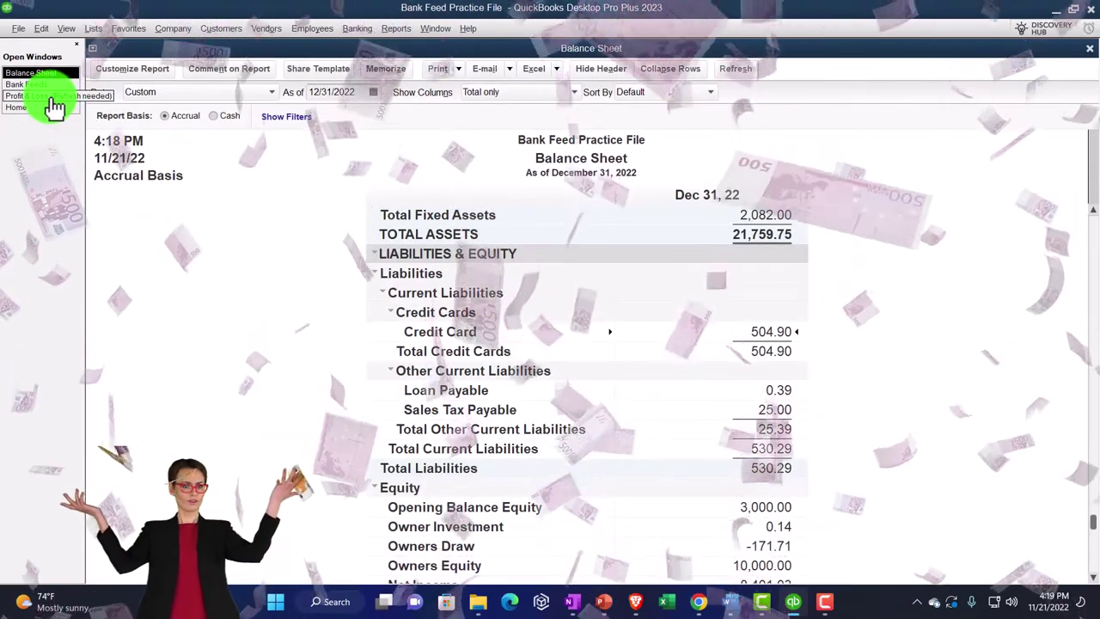
# Step: Open the Profit & Loss, examine the transaction detail behind Dues and subscriptions, and close that detail report
pyautogui.click(57, 96)
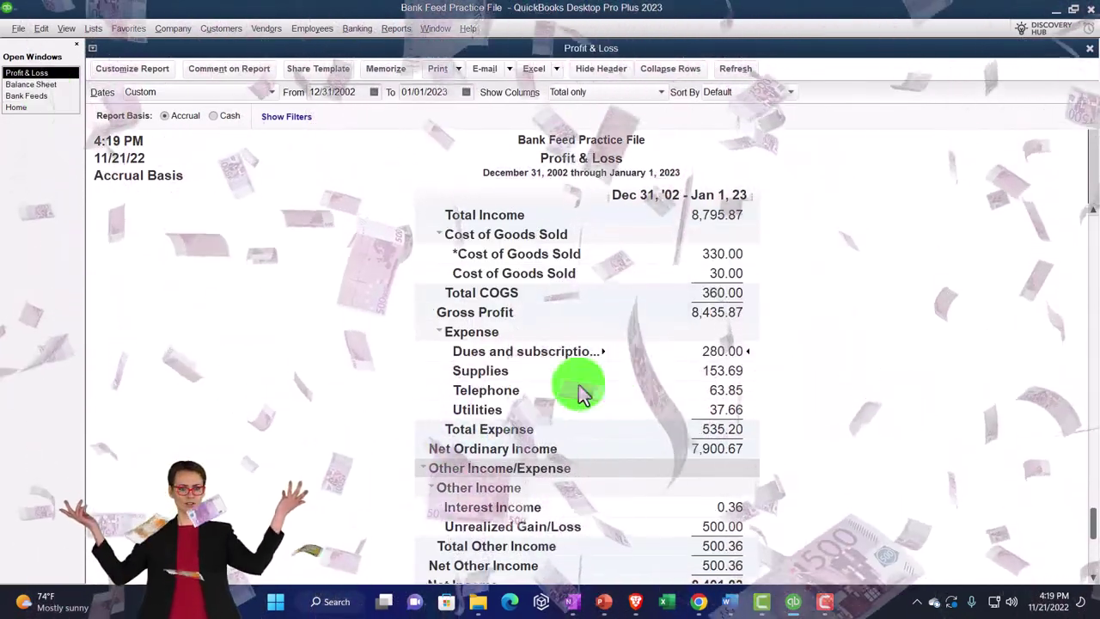
pyautogui.doubleClick(715, 351)
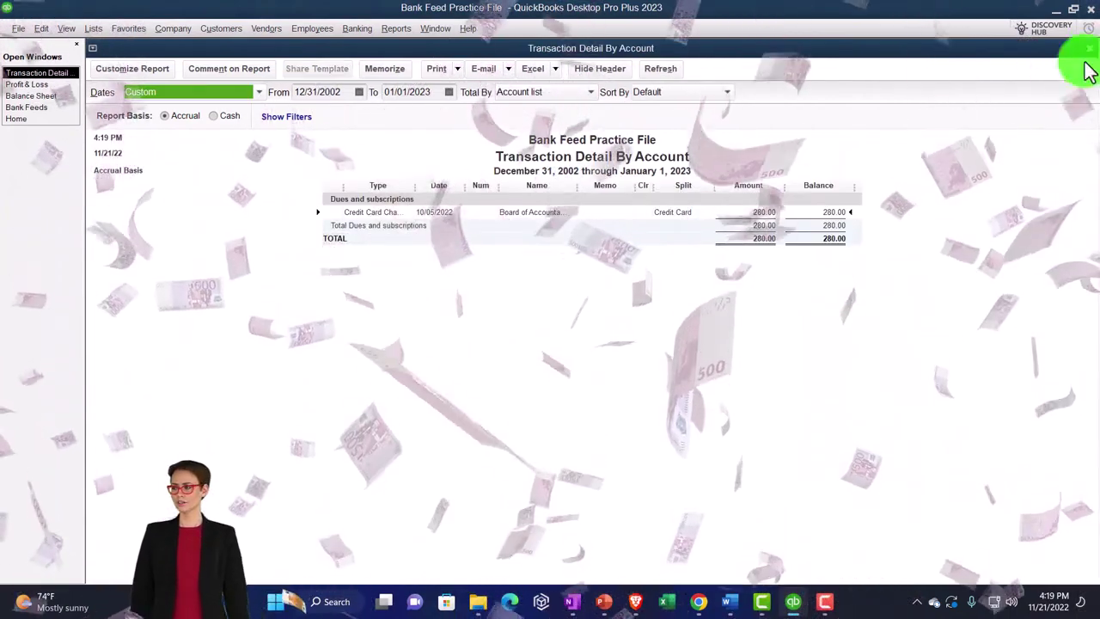
pyautogui.click(1089, 48)
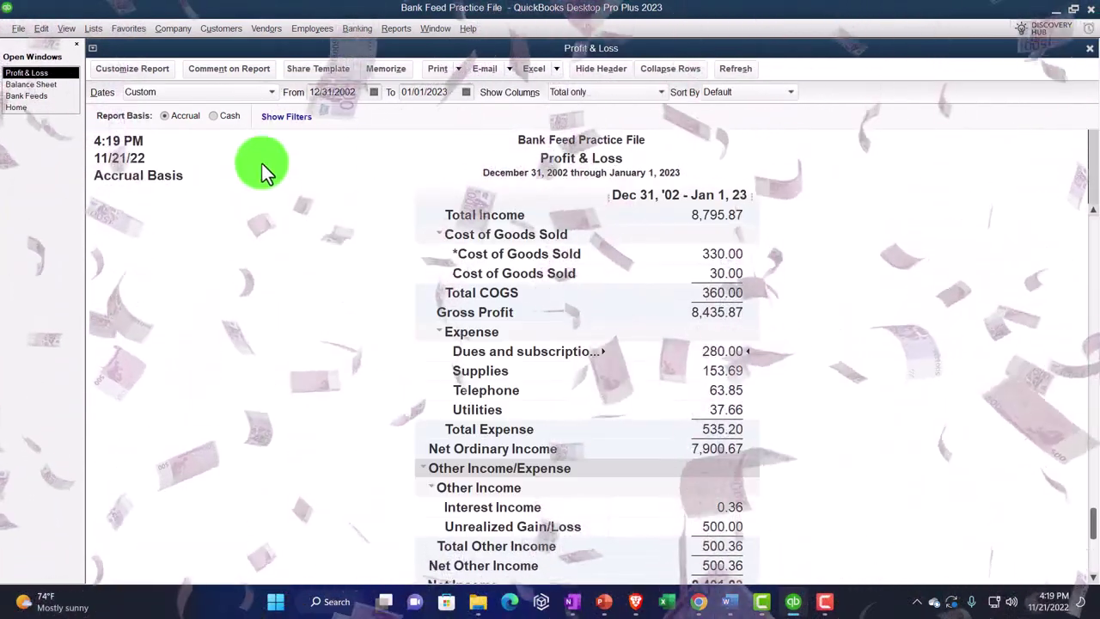
# Step: Return to Bank Feeds and sort the unrecognized transactions by Downloaded as in reverse alphabetical order
pyautogui.click(38, 96)
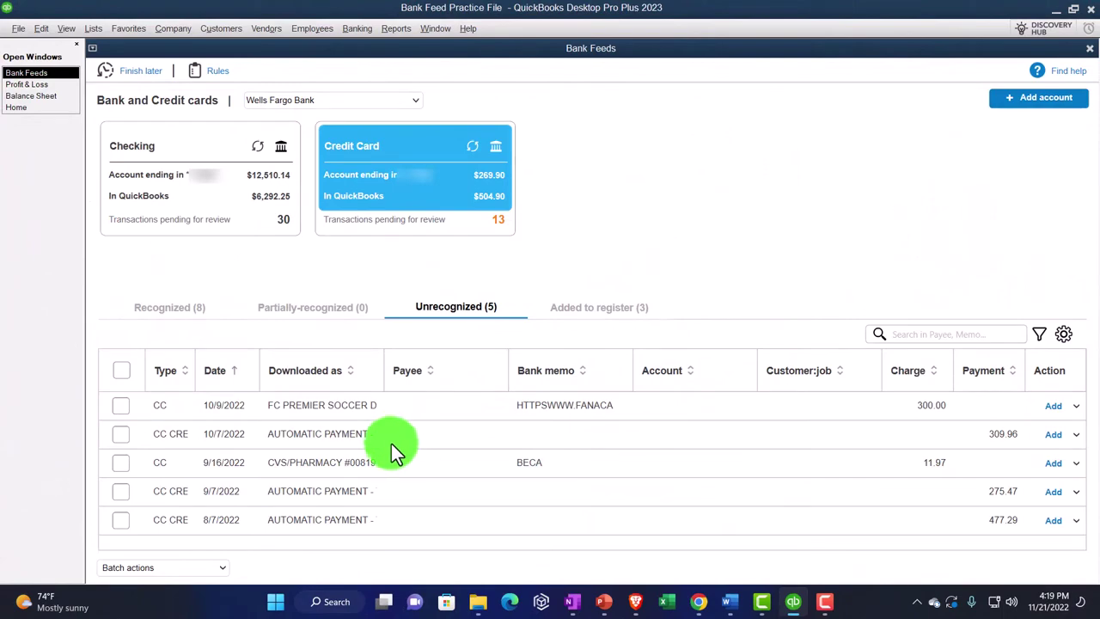
pyautogui.click(306, 370)
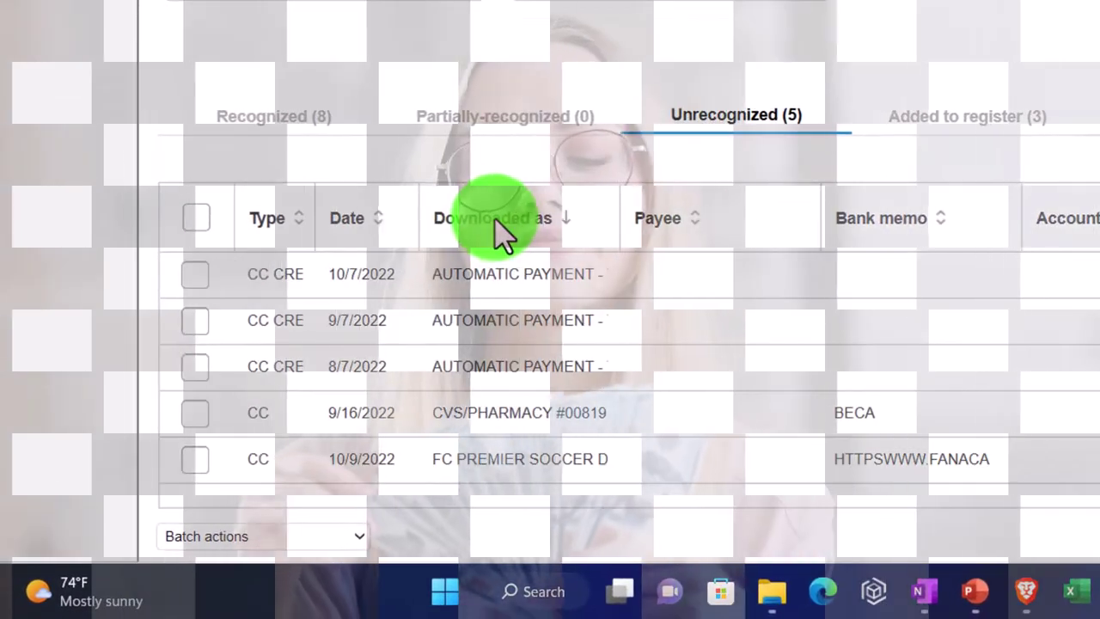
pyautogui.click(494, 218)
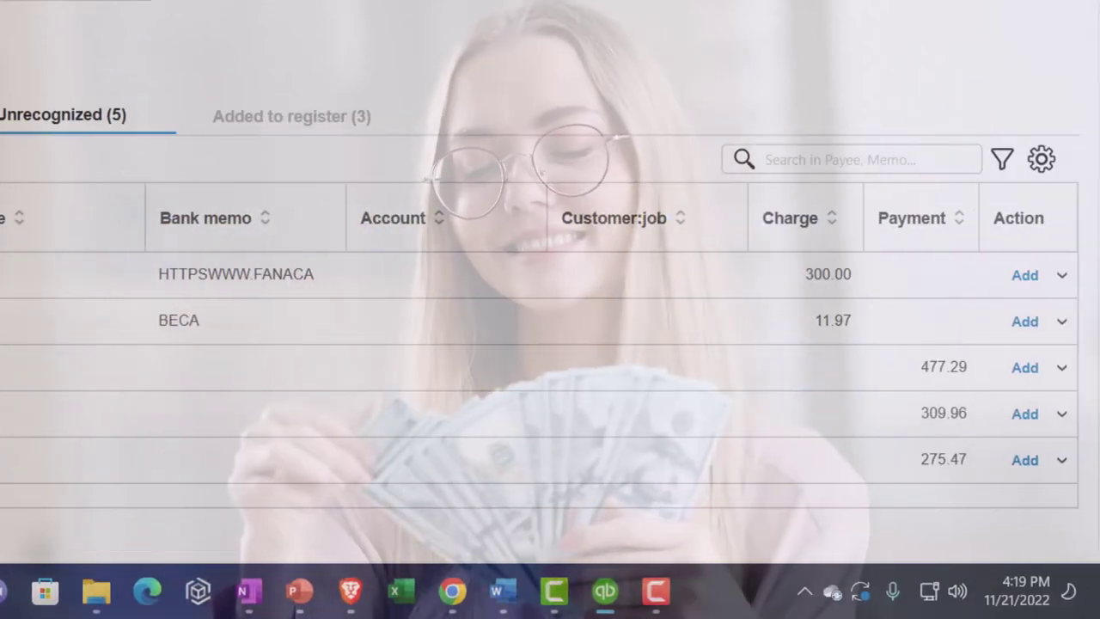
# Step: Give the 10/9/2022 FC Premier Soccer charge a new payee, FC Premier Soccer, quickly adding it to the name list
pyautogui.click(37, 283)
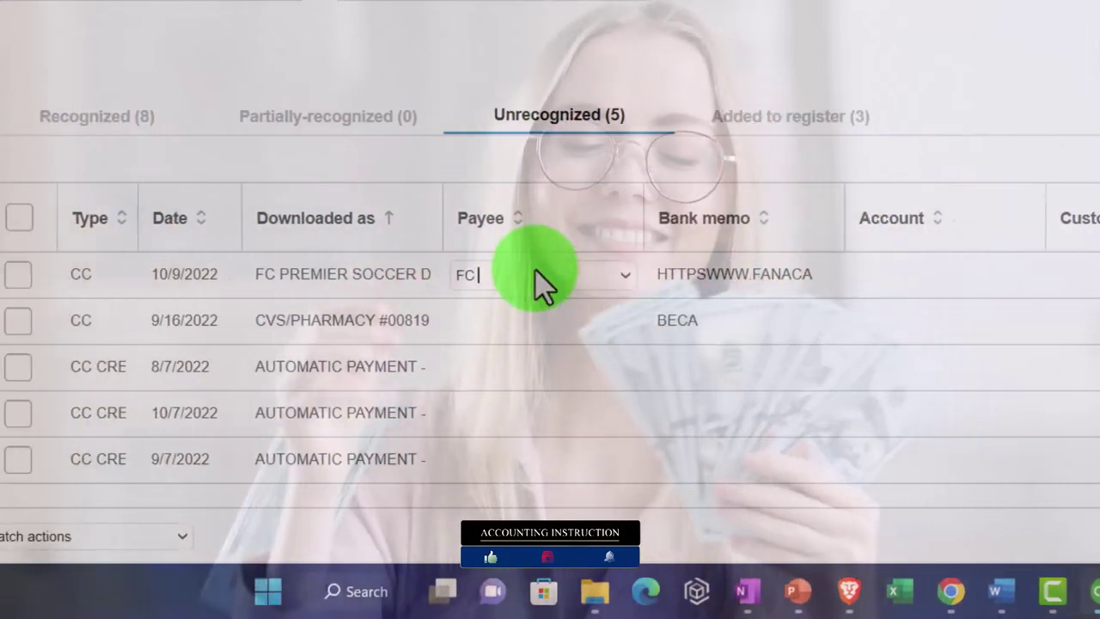
pyautogui.write('FC Premier')
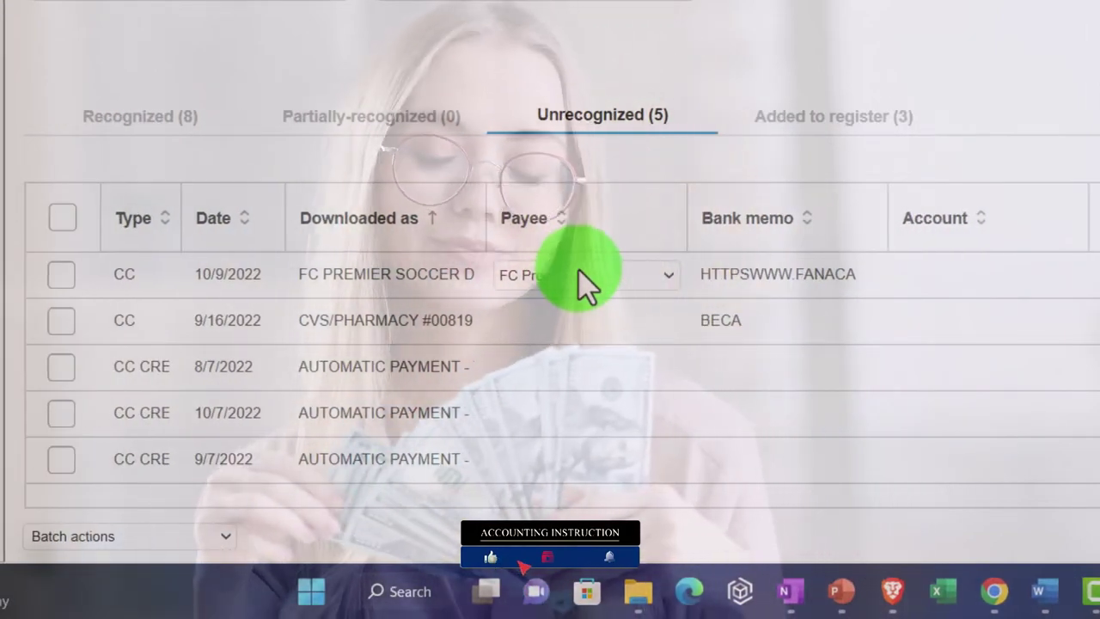
pyautogui.write(' Soccer')
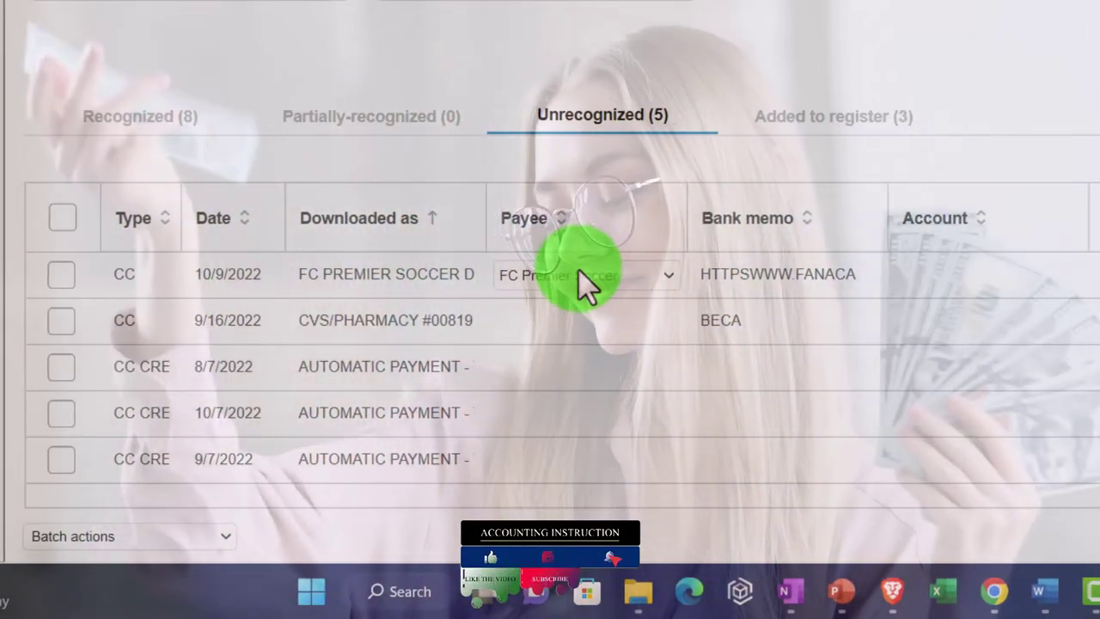
pyautogui.press('Tab')
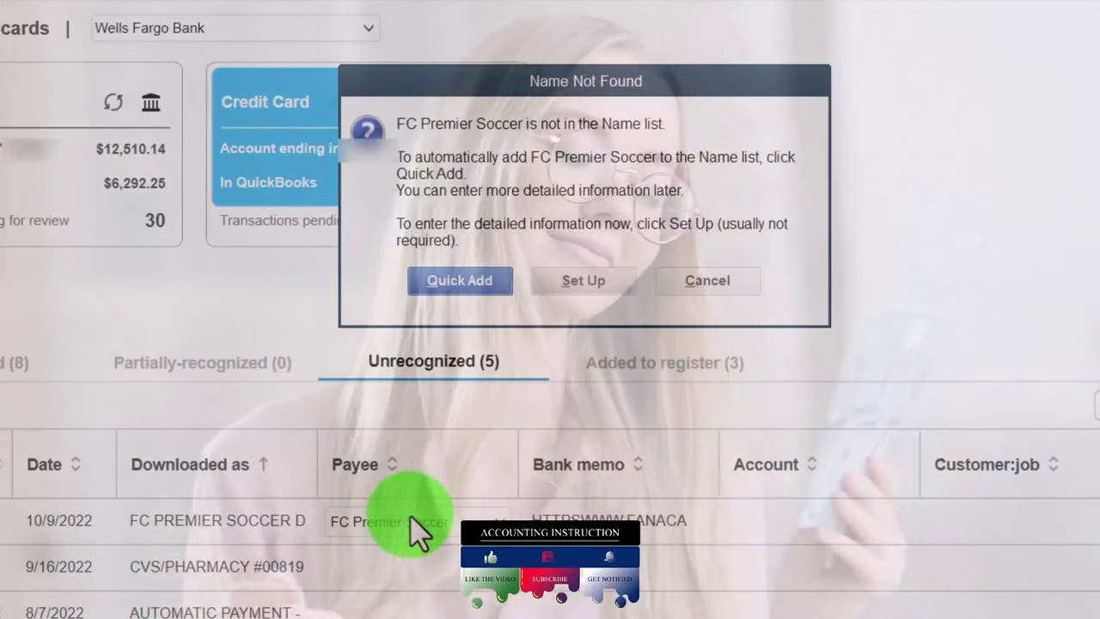
pyautogui.click(455, 288)
pyautogui.click(602, 331)
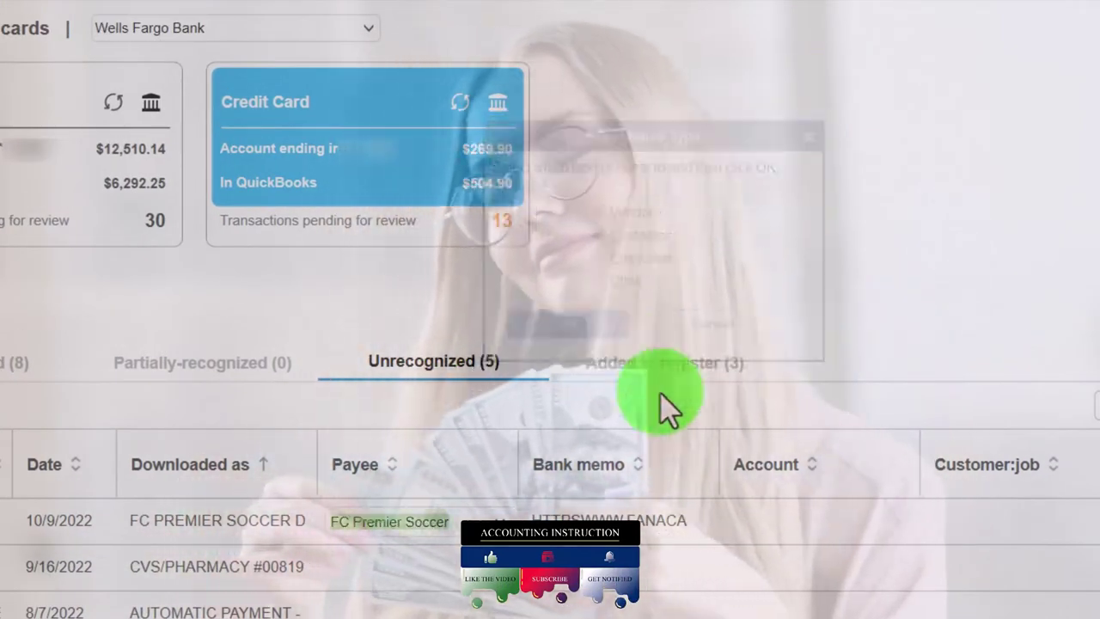
pyautogui.click(783, 540)
pyautogui.write('E')
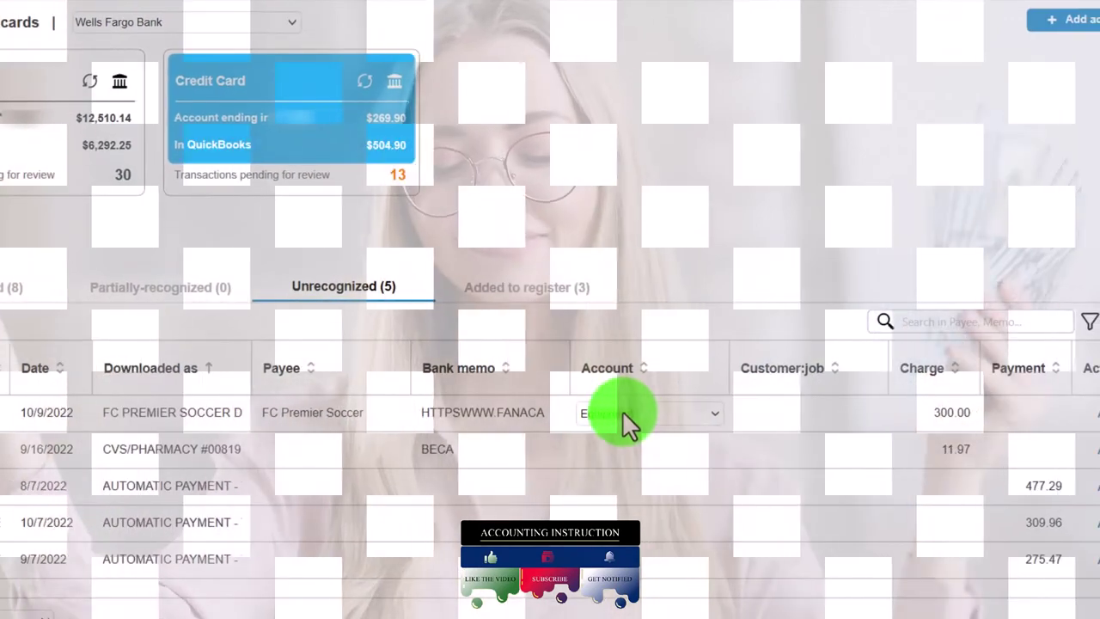
pyautogui.press('BackSpace')
pyautogui.write('D')
pyautogui.press('Delete')
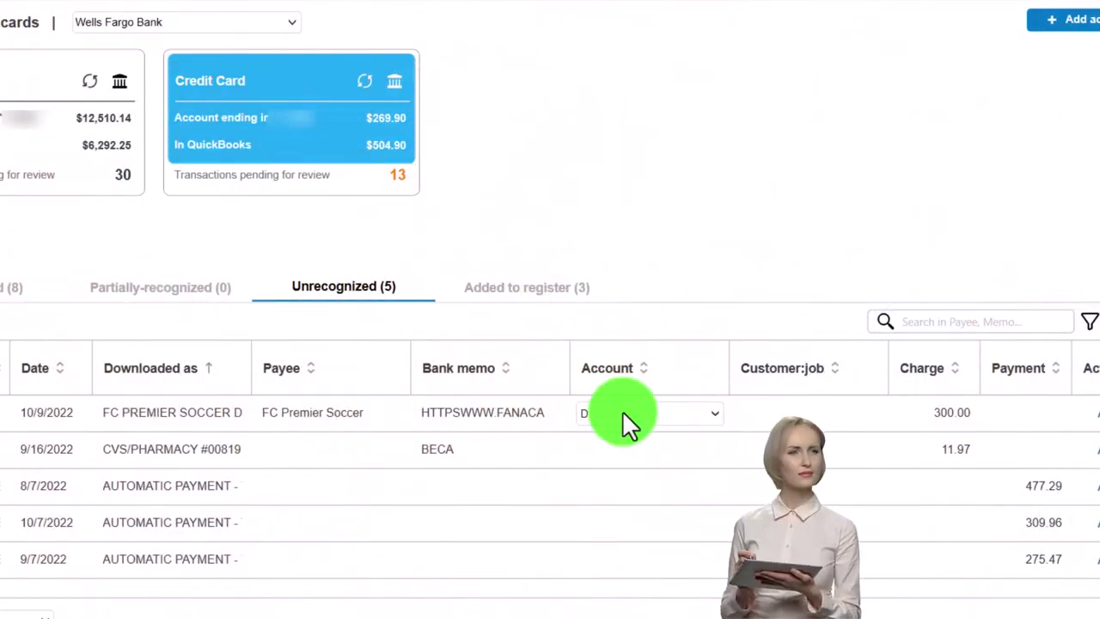
pyautogui.press('BackSpace')
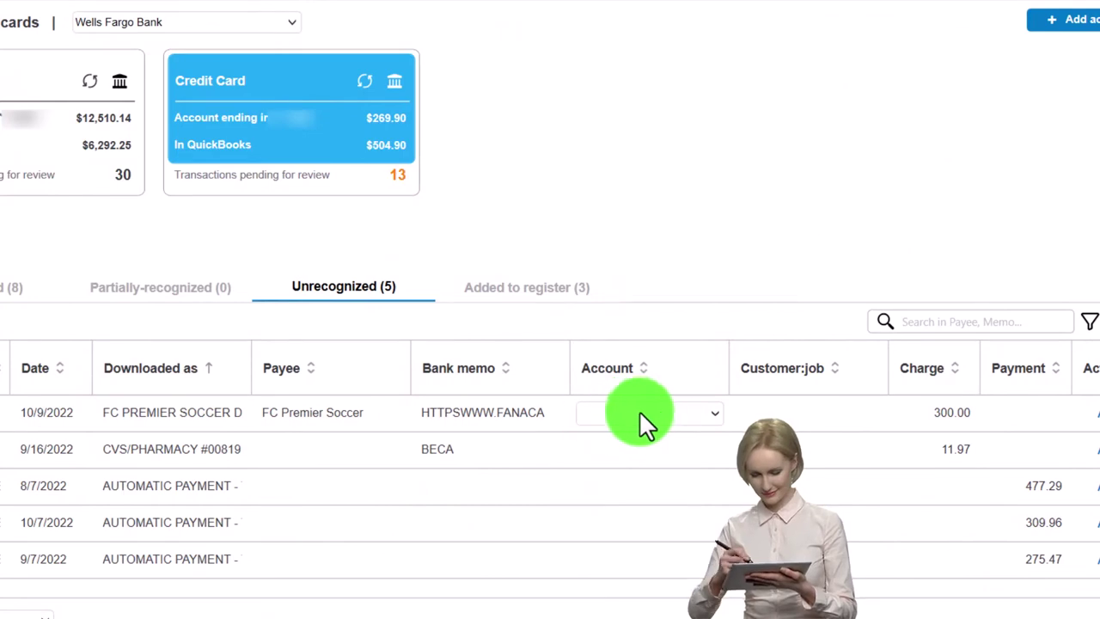
# Step: Assign the FC Premier Soccer charge to the Owners Draw account and add it to the register
pyautogui.click(711, 411)
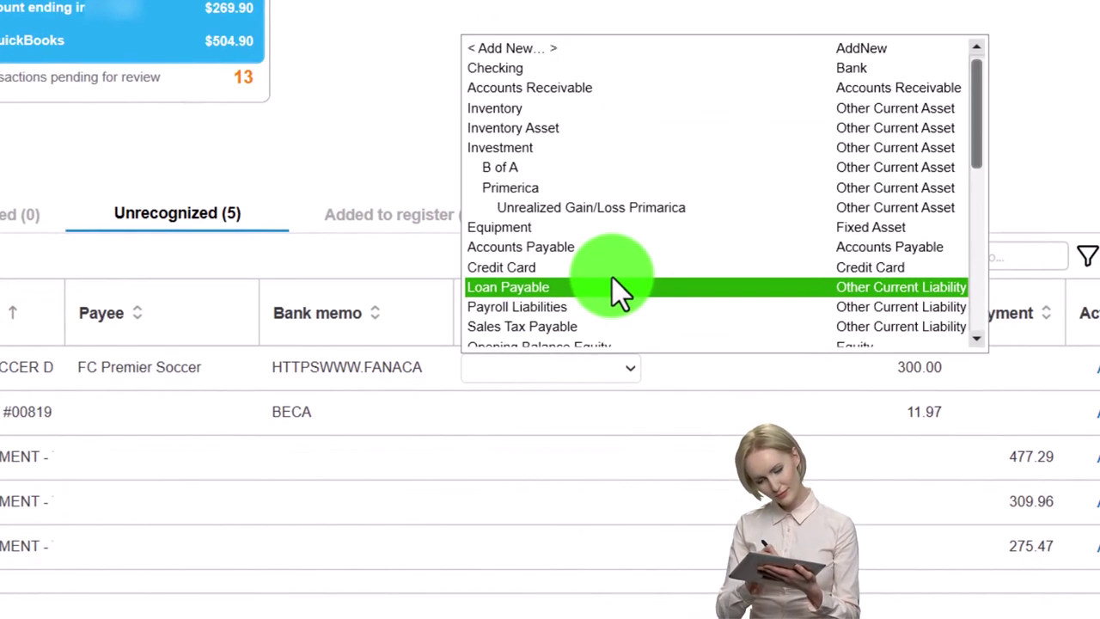
pyautogui.scroll(-1, 619, 292)
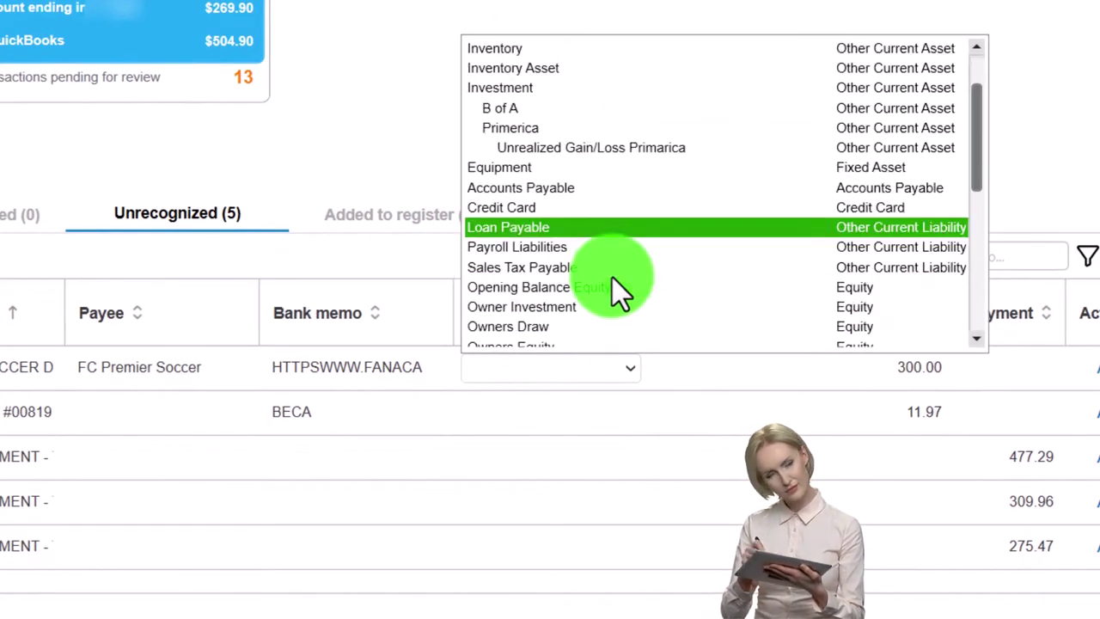
pyautogui.click(627, 327)
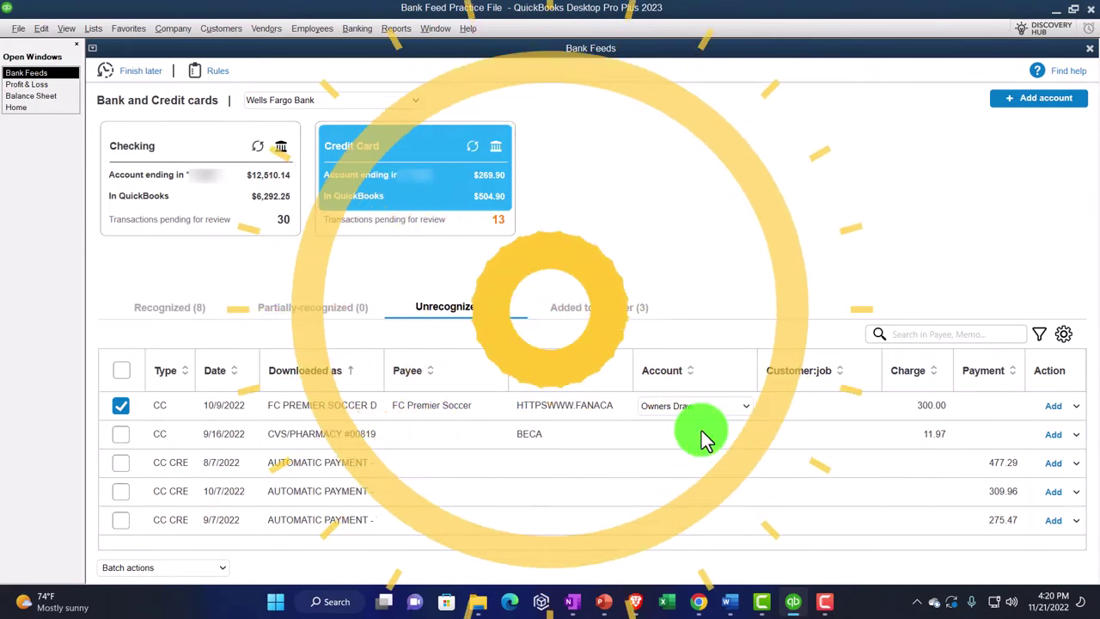
pyautogui.press('Tab')
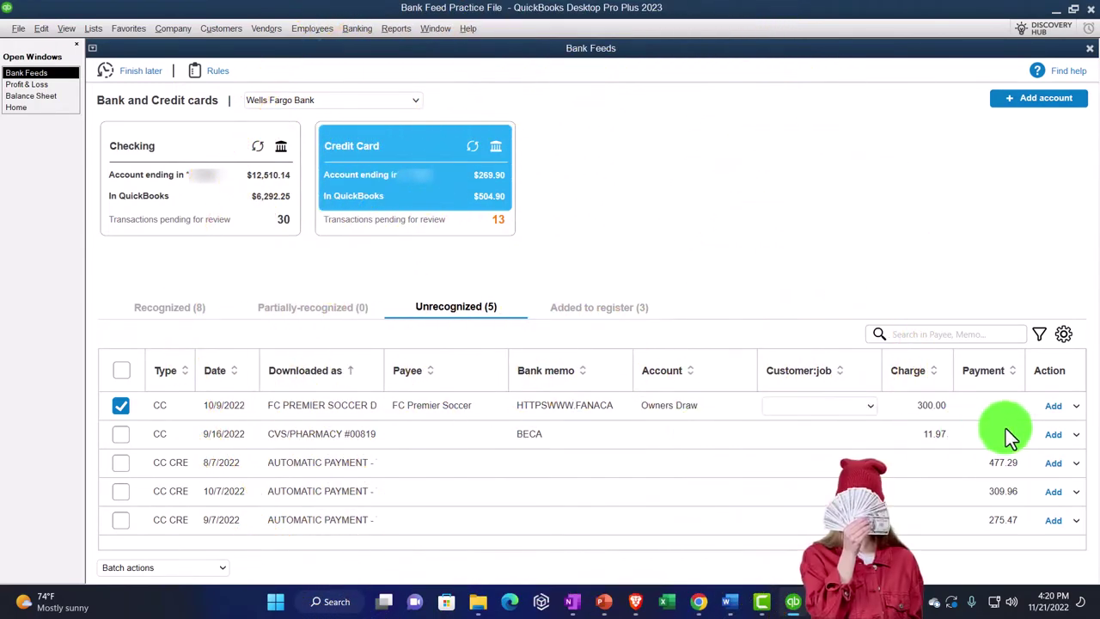
pyautogui.click(1060, 411)
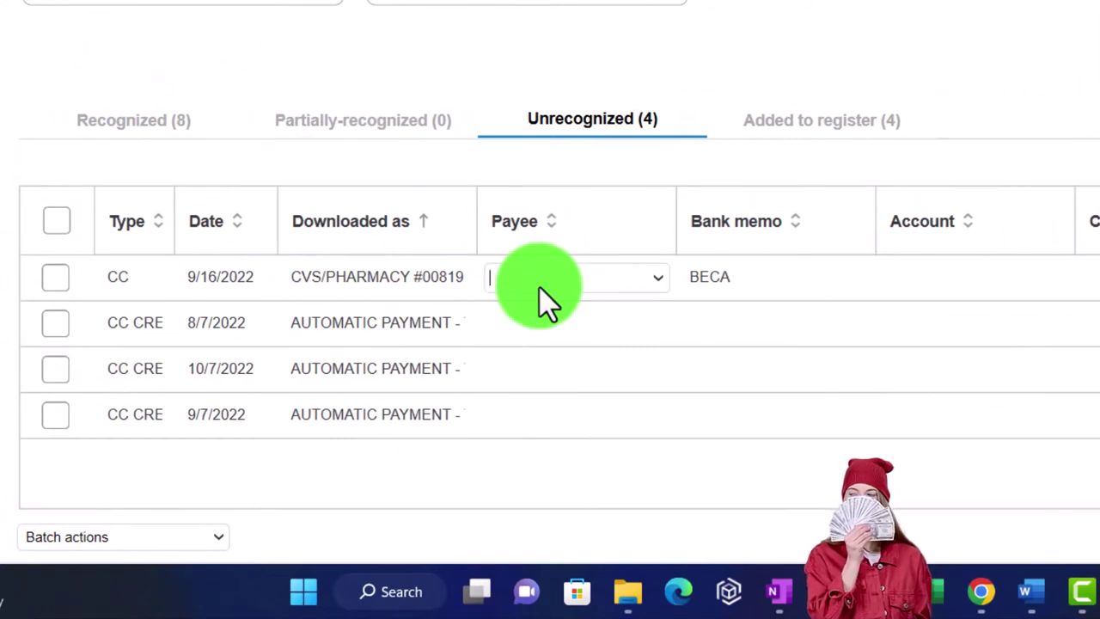
# Step: Give the 9/16/2022 CVS/PHARMACY charge a new payee, CVS Pharmacy, quickly adding it to the name list as a vendor
pyautogui.write('CVS Pha')
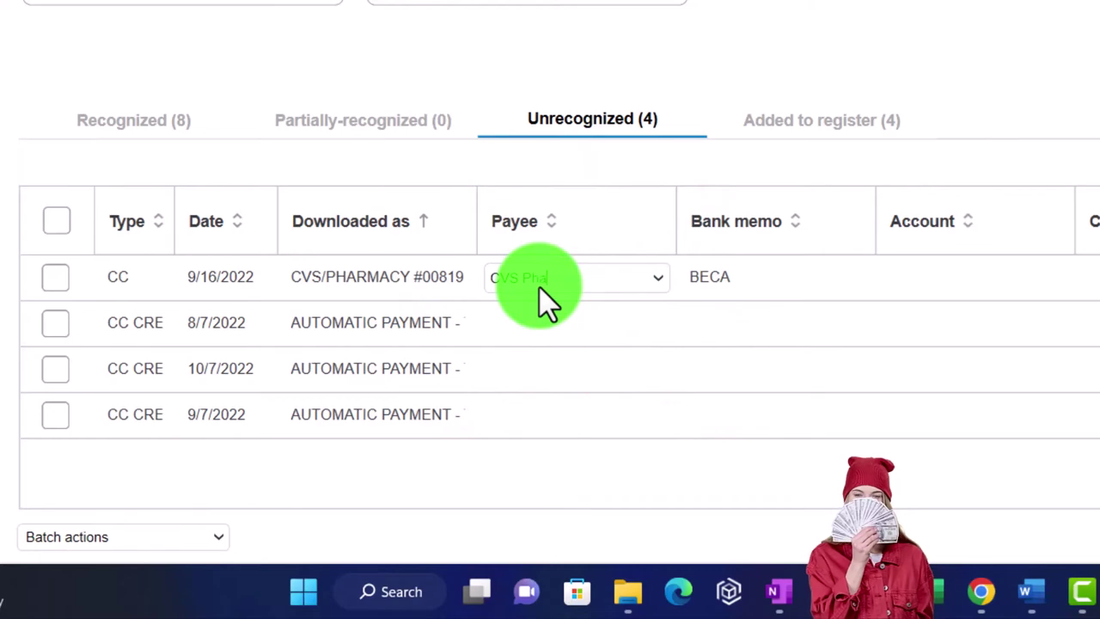
pyautogui.write('rmacy')
pyautogui.press('Tab')
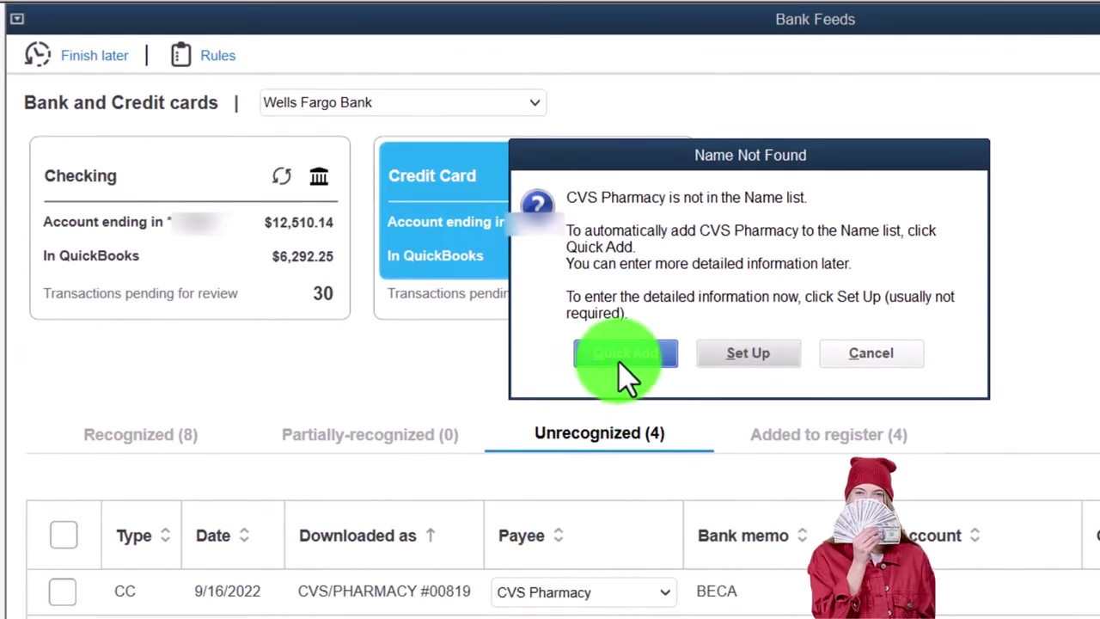
pyautogui.click(618, 360)
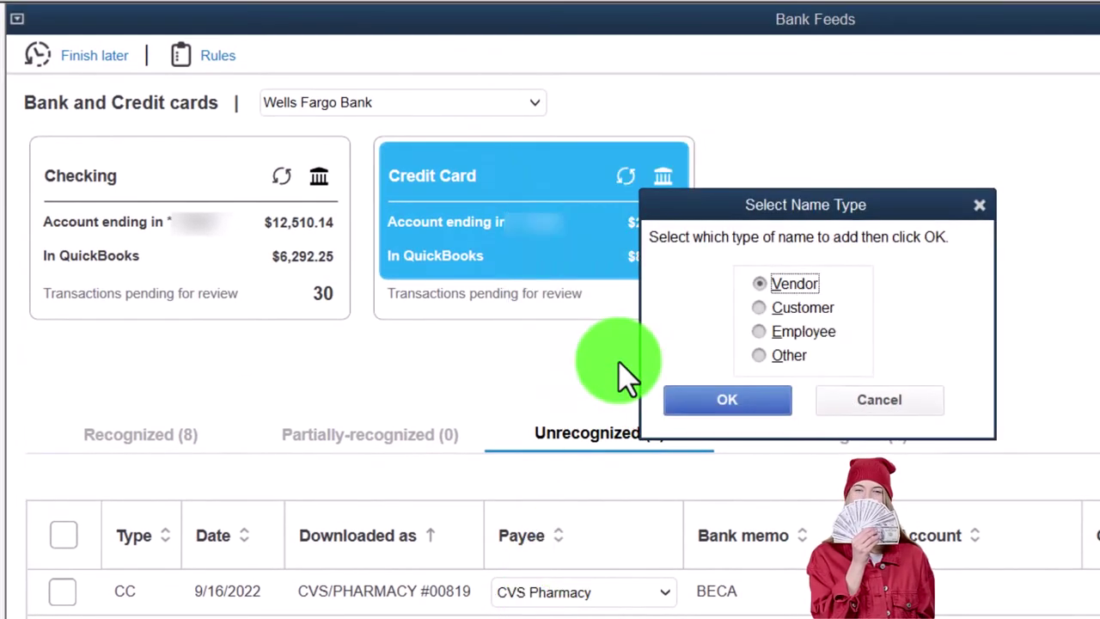
pyautogui.click(727, 397)
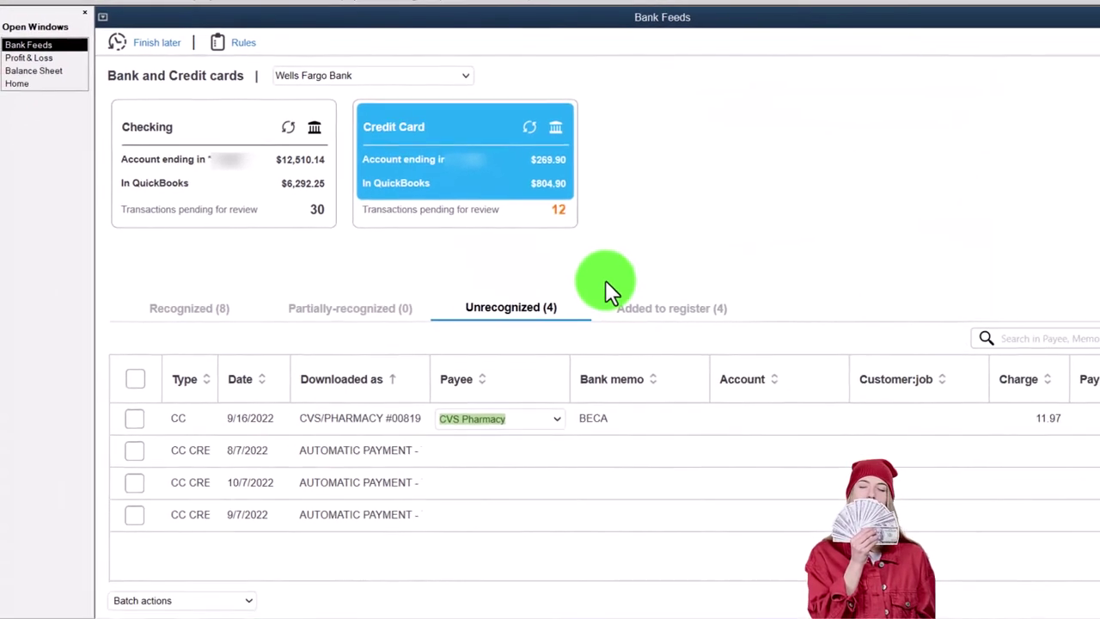
# Step: Assign the CVS Pharmacy charge to the Owners Draw account and add it to the register
pyautogui.press('Tab')
pyautogui.press('Tab')
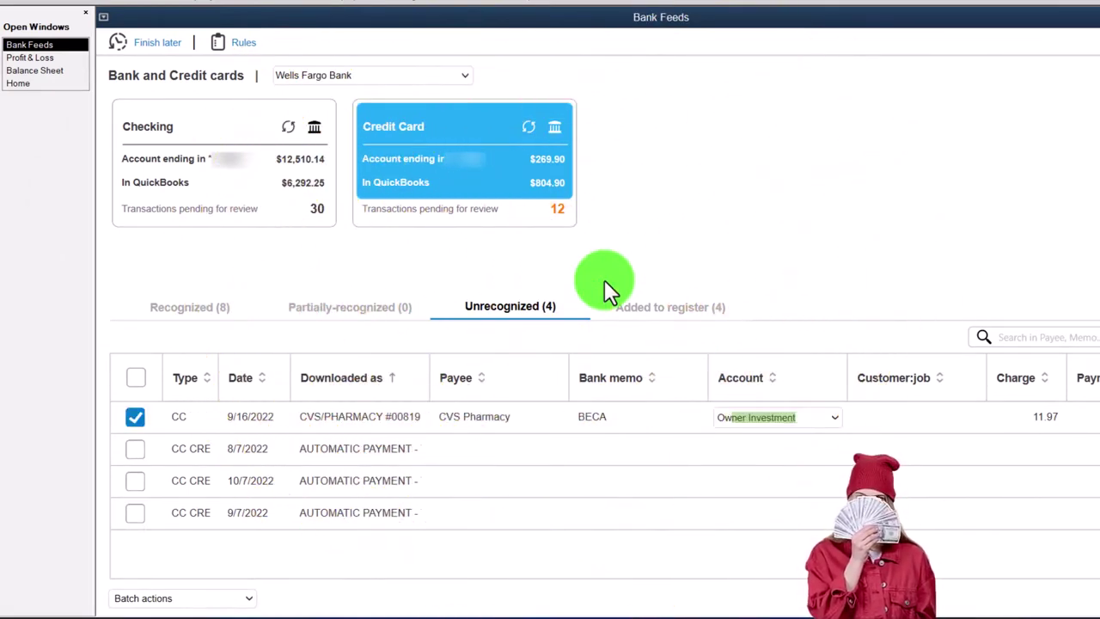
pyautogui.click(834, 416)
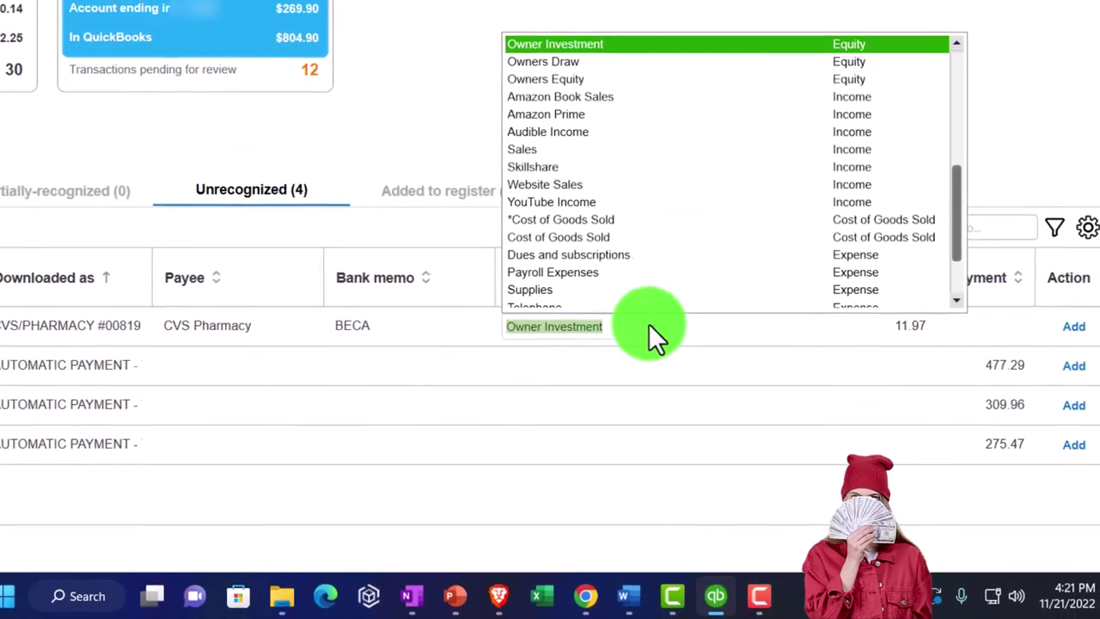
pyautogui.click(559, 64)
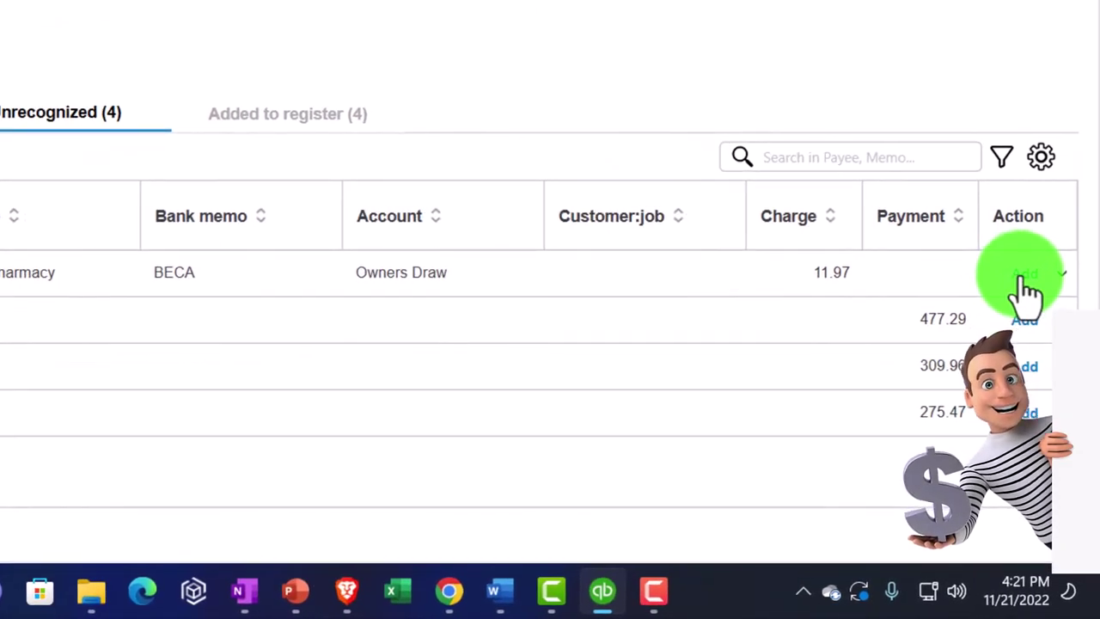
pyautogui.click(1024, 275)
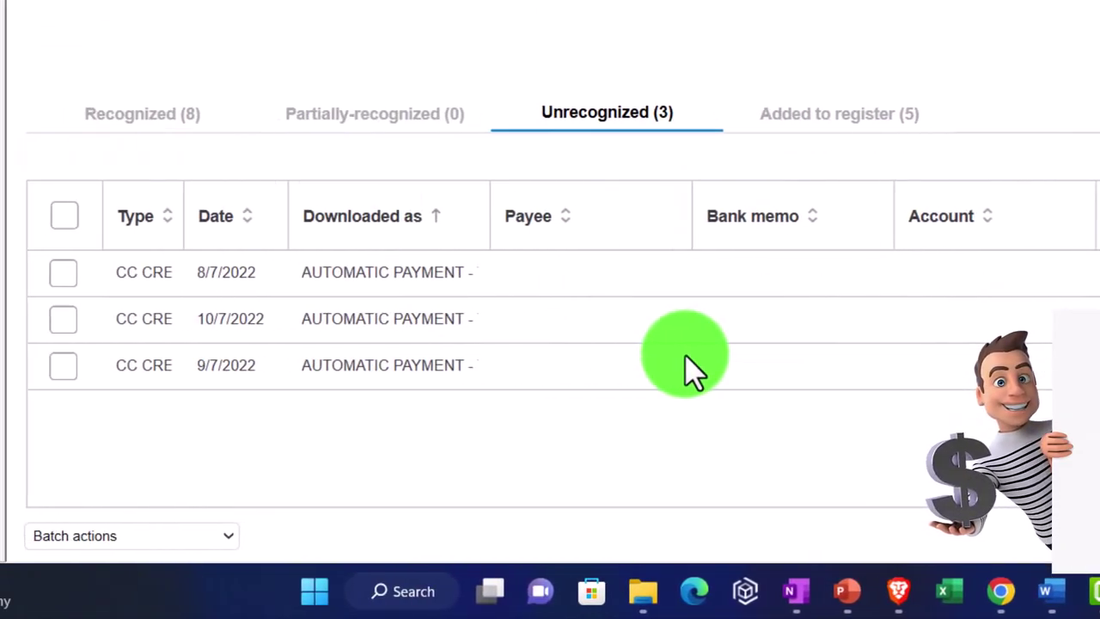
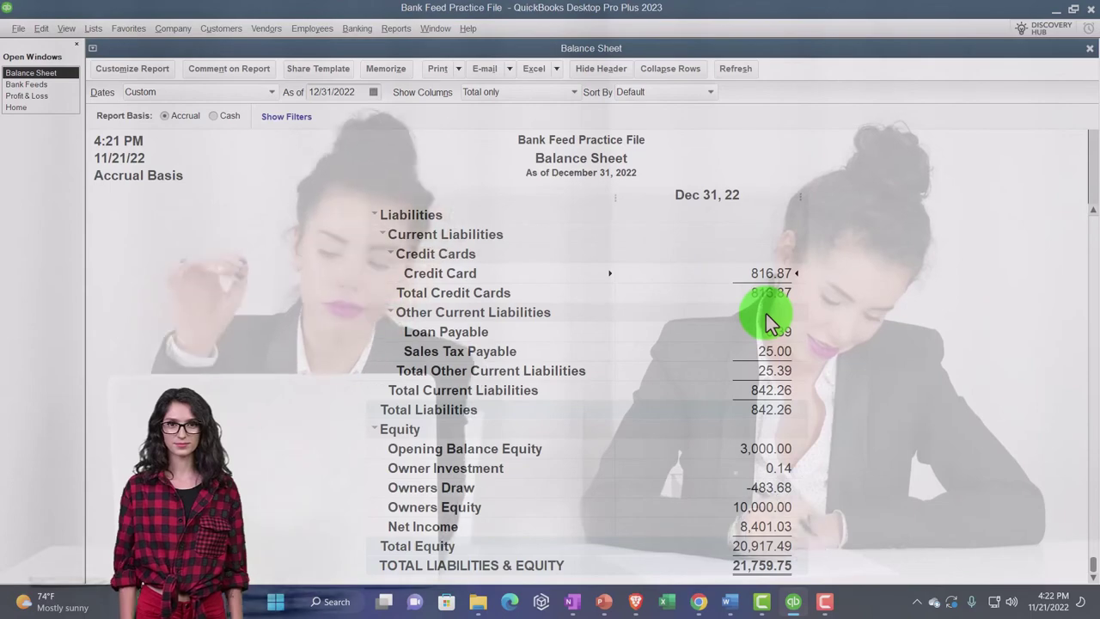
# Step: Open the Trial Balance report and set its date range from 01/01/2022 to 12/31/2022
pyautogui.scroll(7, 766, 313)
pyautogui.scroll(2, 768, 317)
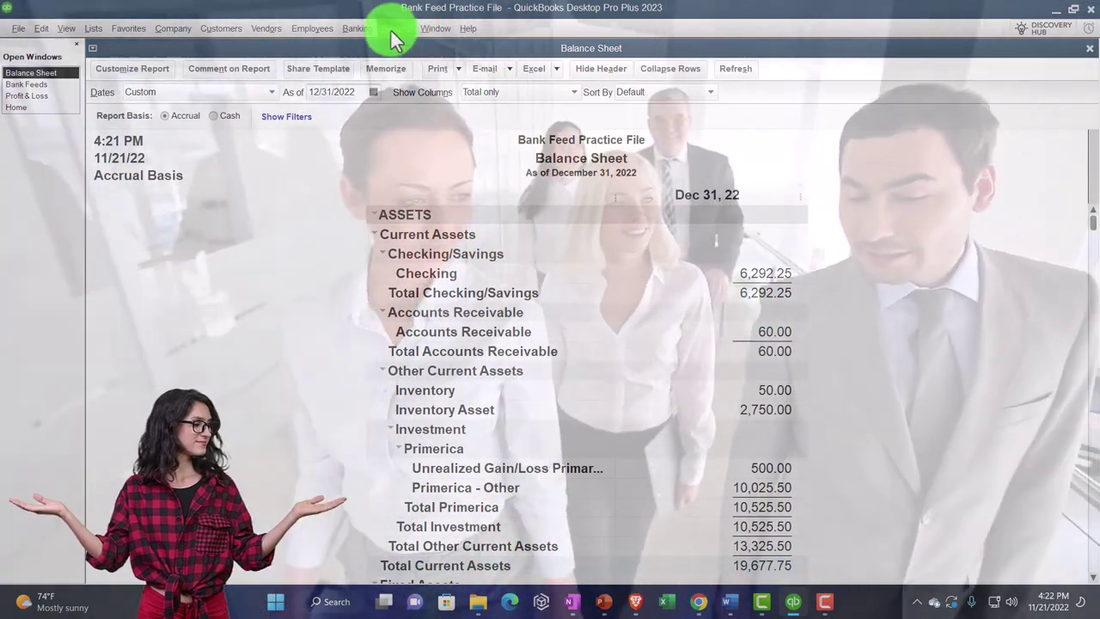
pyautogui.click(395, 28)
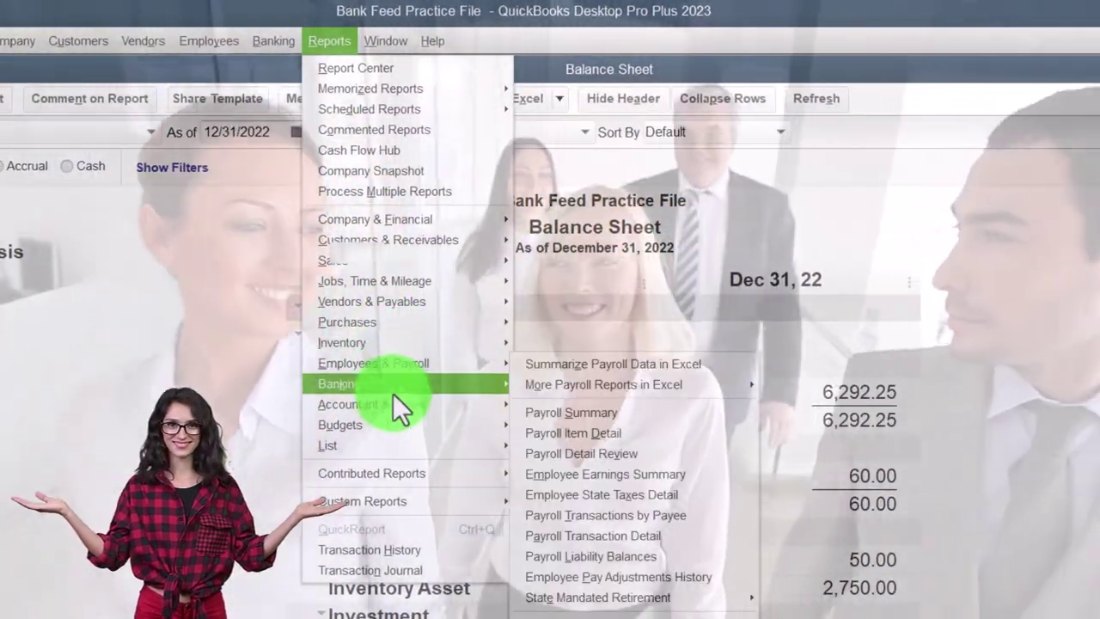
pyautogui.moveTo(399, 397)
pyautogui.click(552, 402)
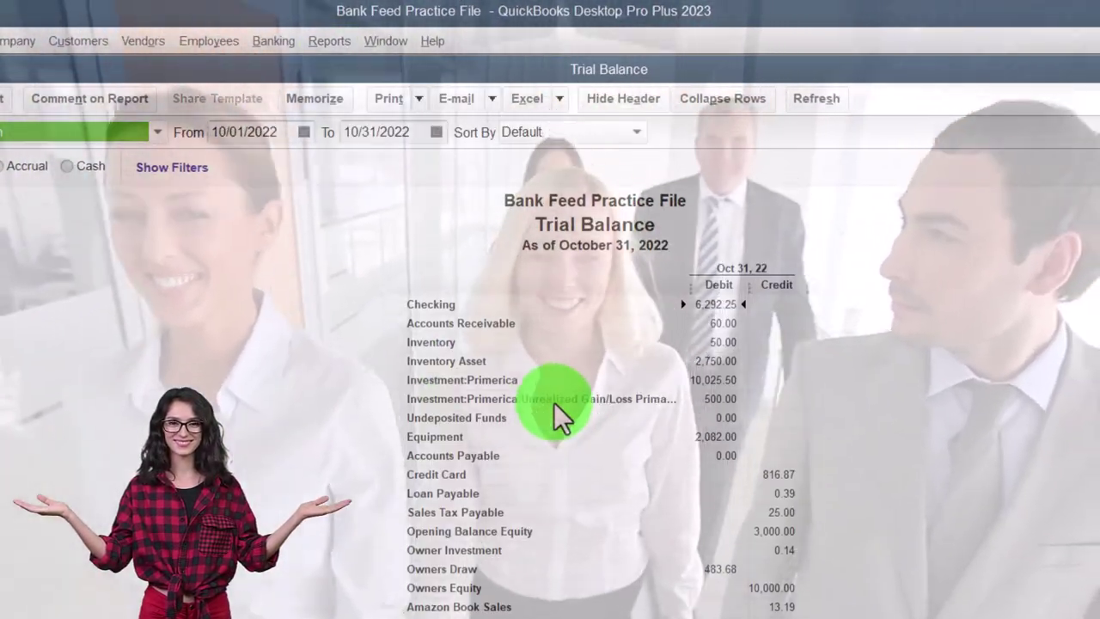
pyautogui.write('0101')
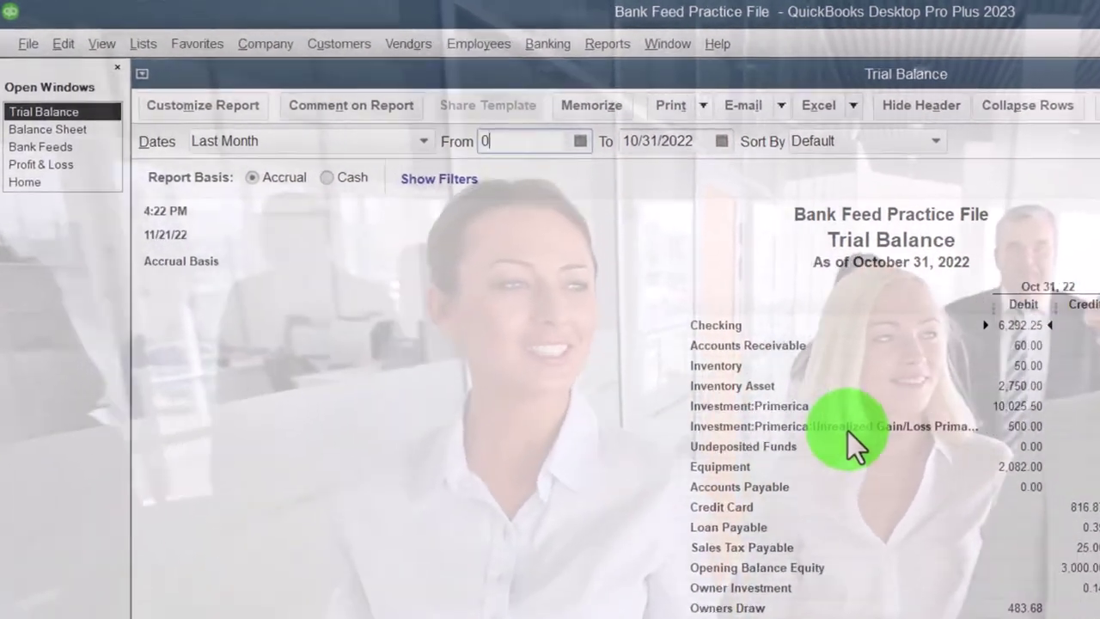
pyautogui.press('Tab')
pyautogui.write('12/31/202')
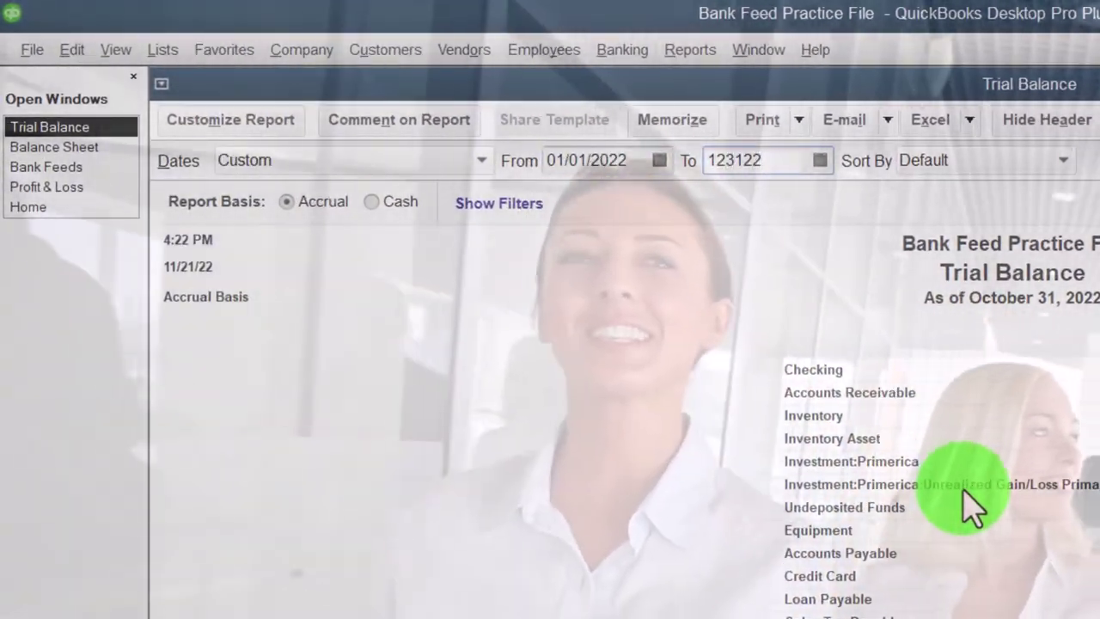
pyautogui.press('Tab')
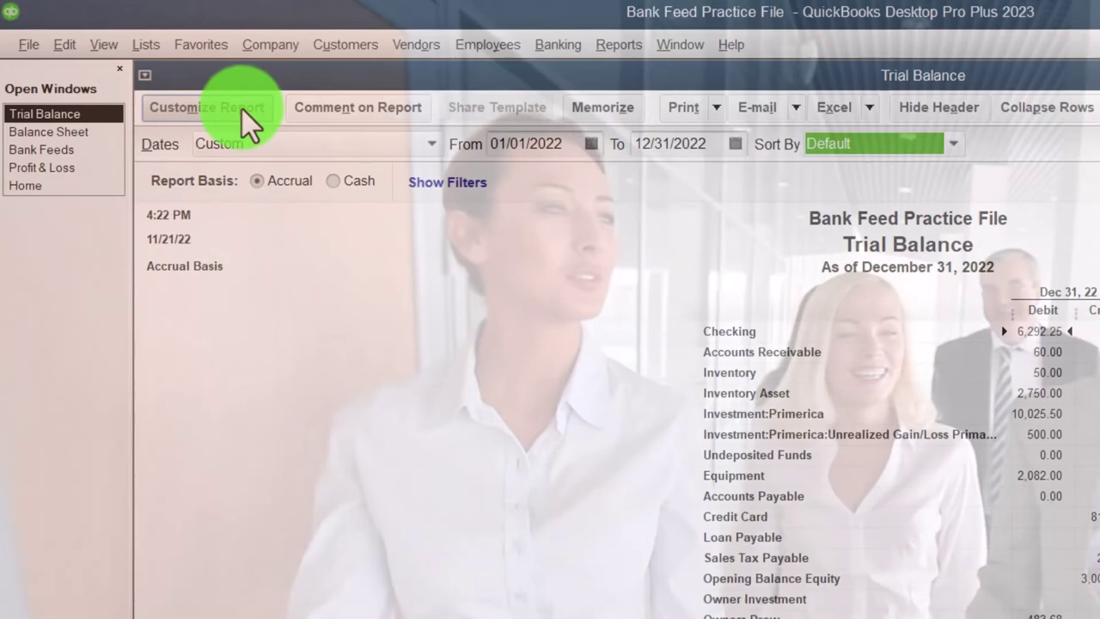
# Step: Customize the Trial Balance with font size 16 for the column labels and apply the change to all related fonts
pyautogui.click(242, 110)
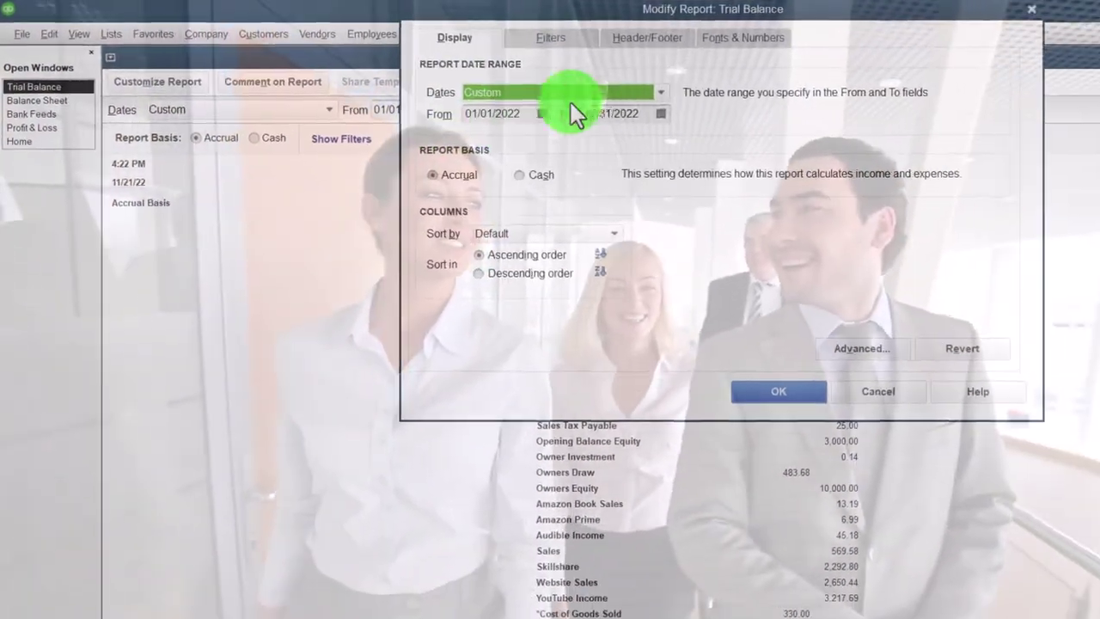
pyautogui.click(967, 49)
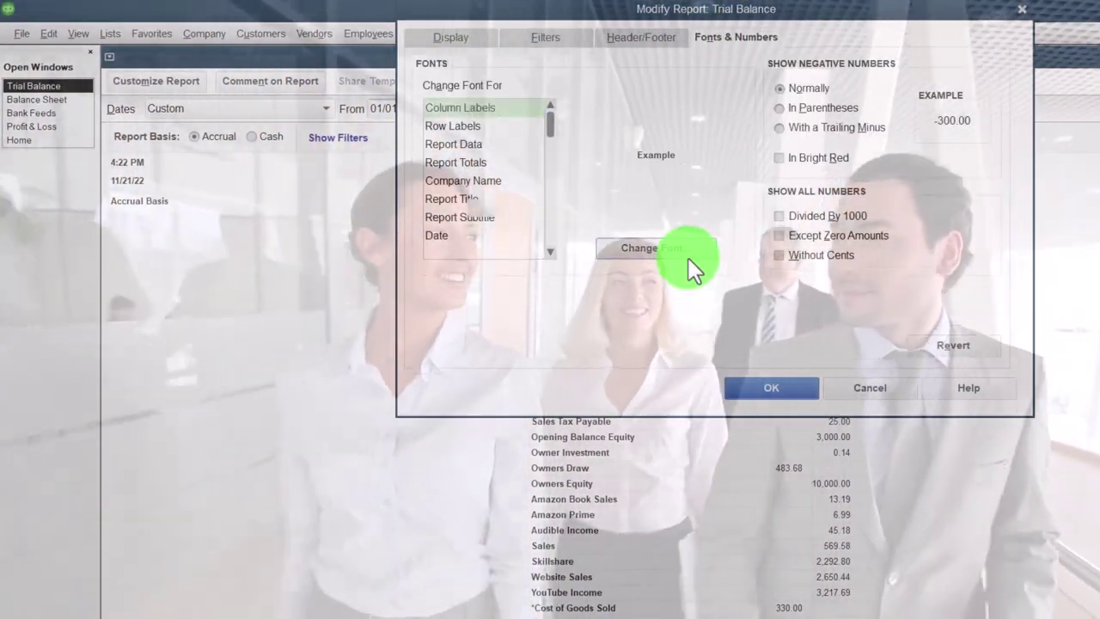
pyautogui.click(688, 258)
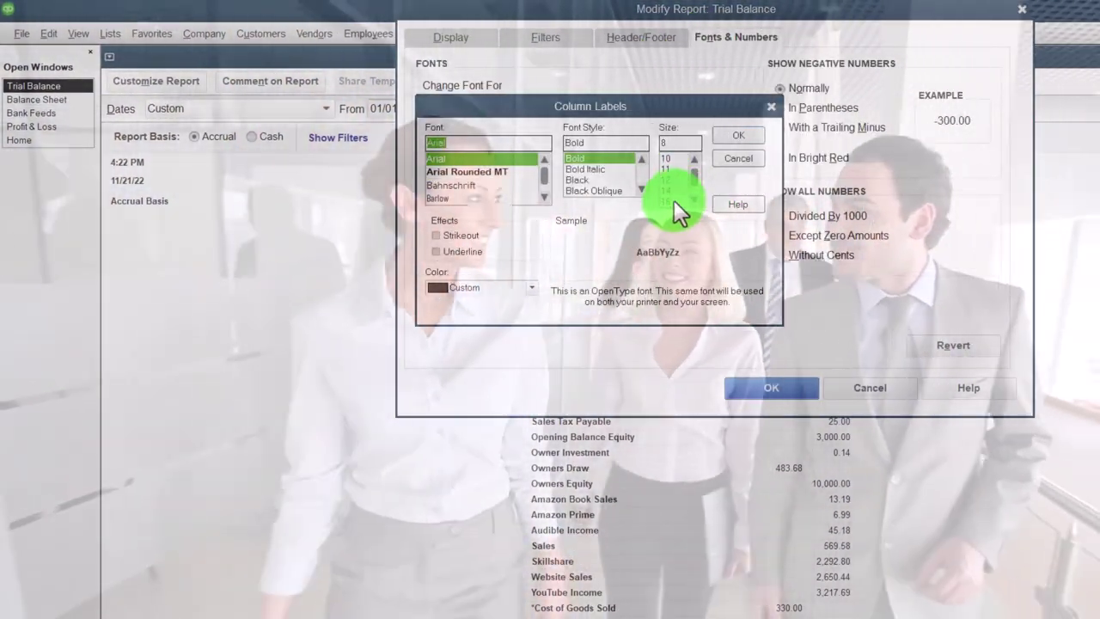
pyautogui.click(674, 201)
pyautogui.click(727, 137)
pyautogui.click(602, 211)
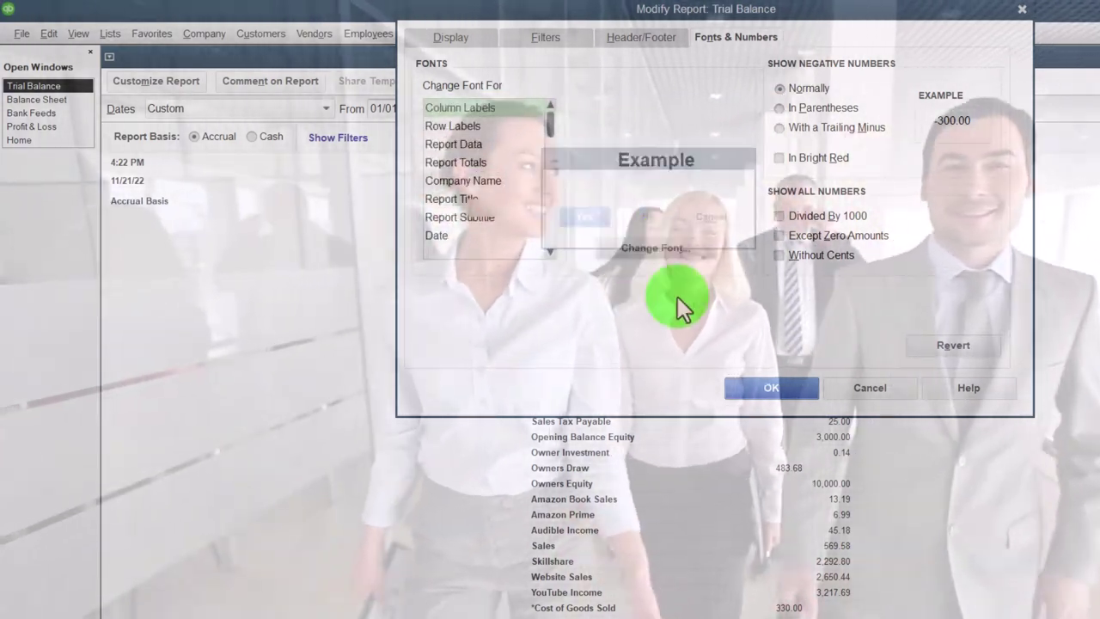
pyautogui.click(767, 387)
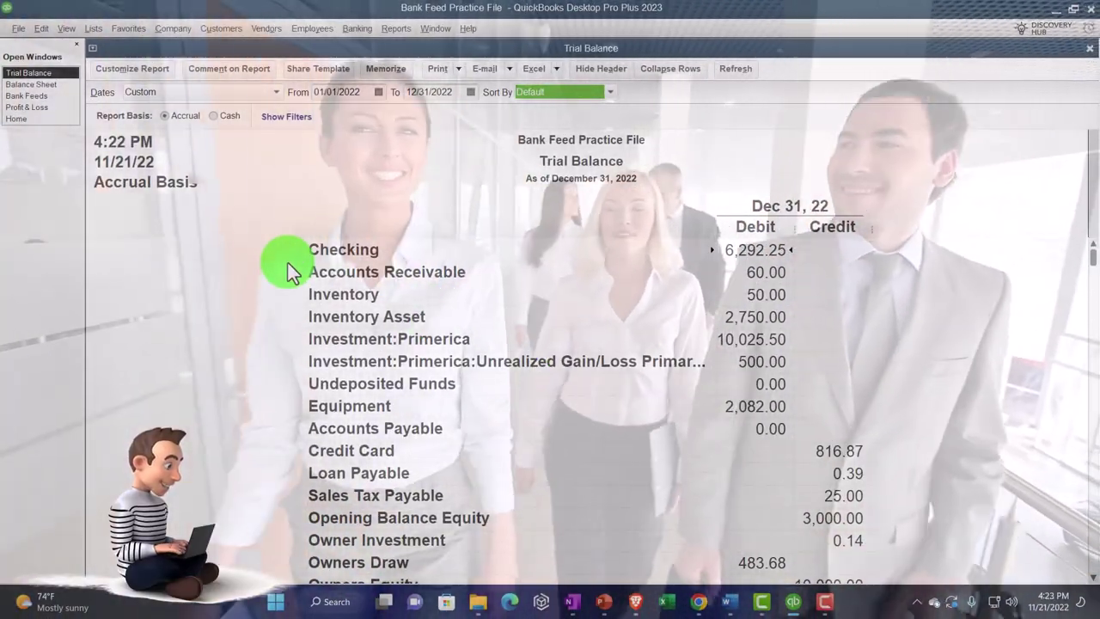
# Step: Examine the account balances down the Trial Balance, from the assets through equity and income to the expenses
pyautogui.scroll(-1, 288, 263)
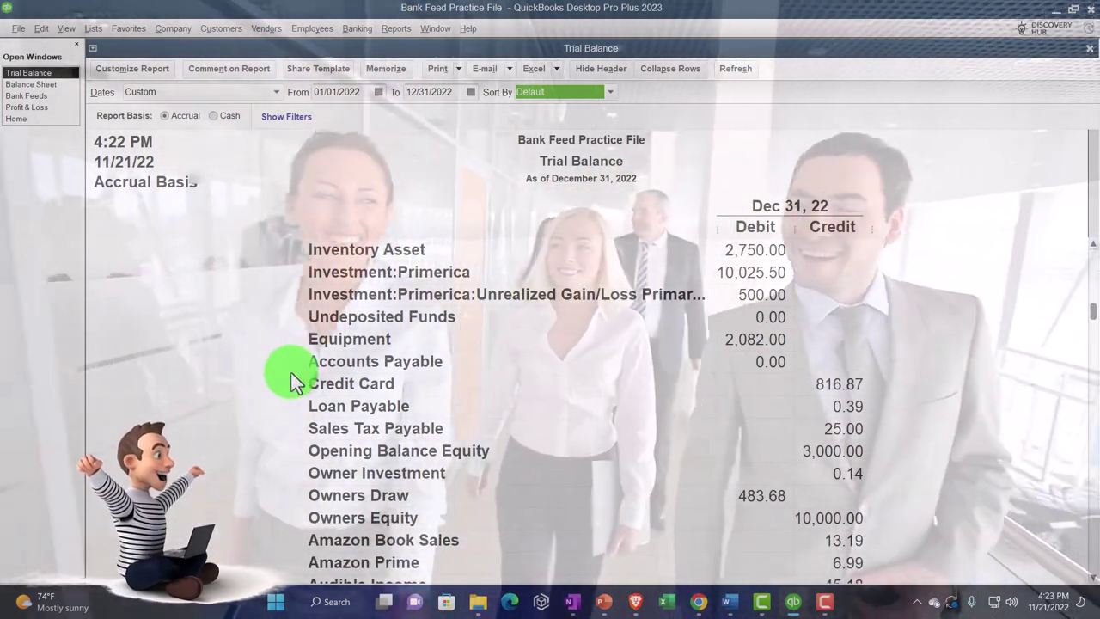
pyautogui.scroll(-1, 297, 404)
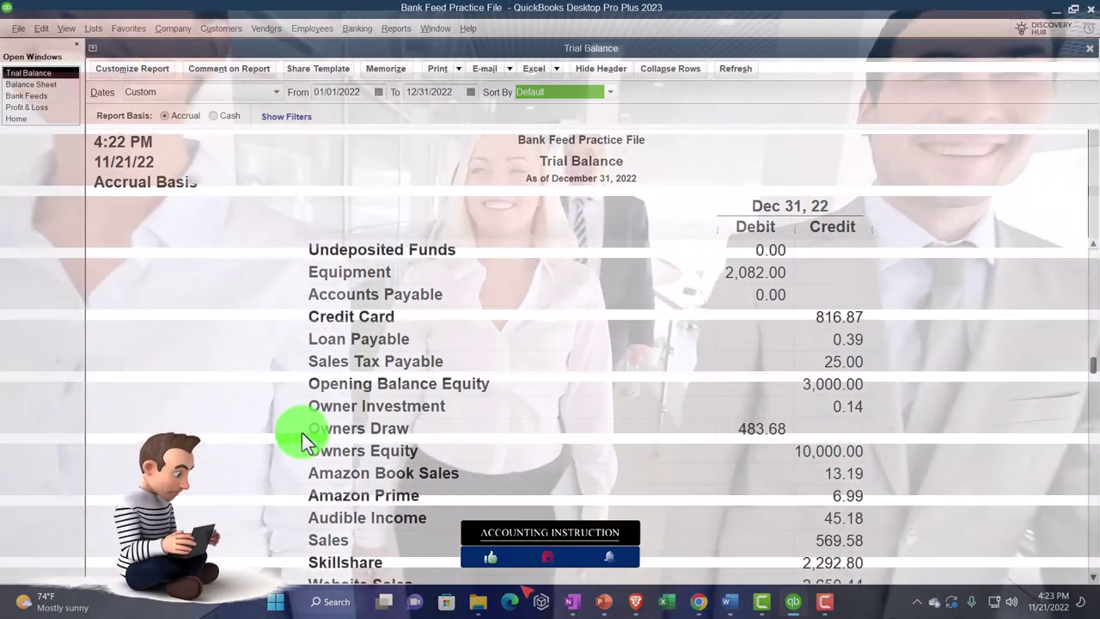
pyautogui.scroll(-1, 301, 433)
pyautogui.scroll(-3, 303, 433)
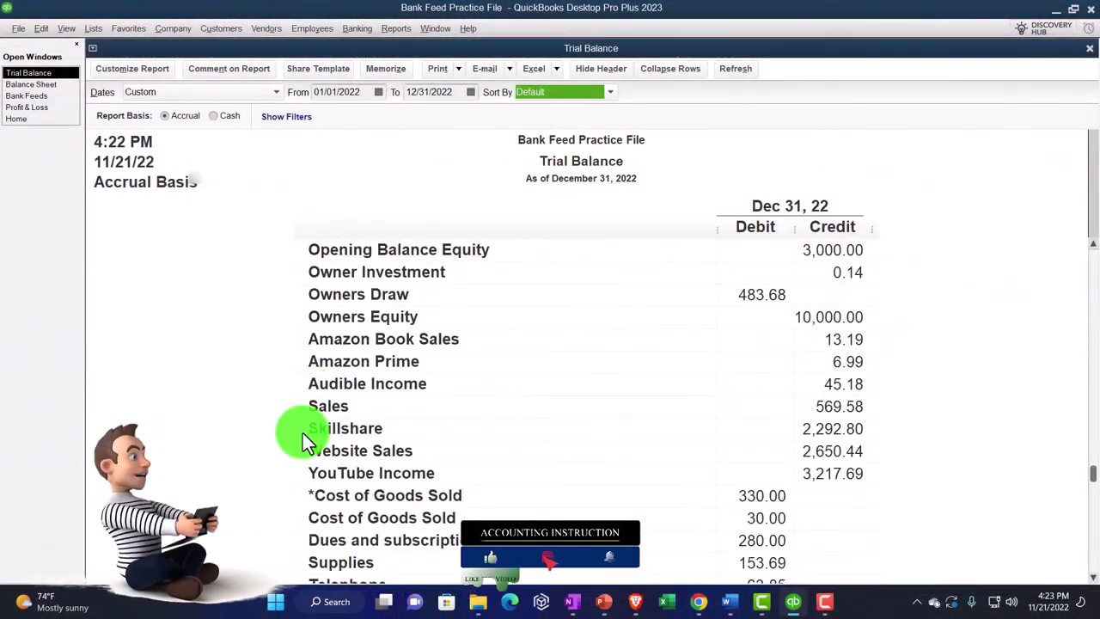